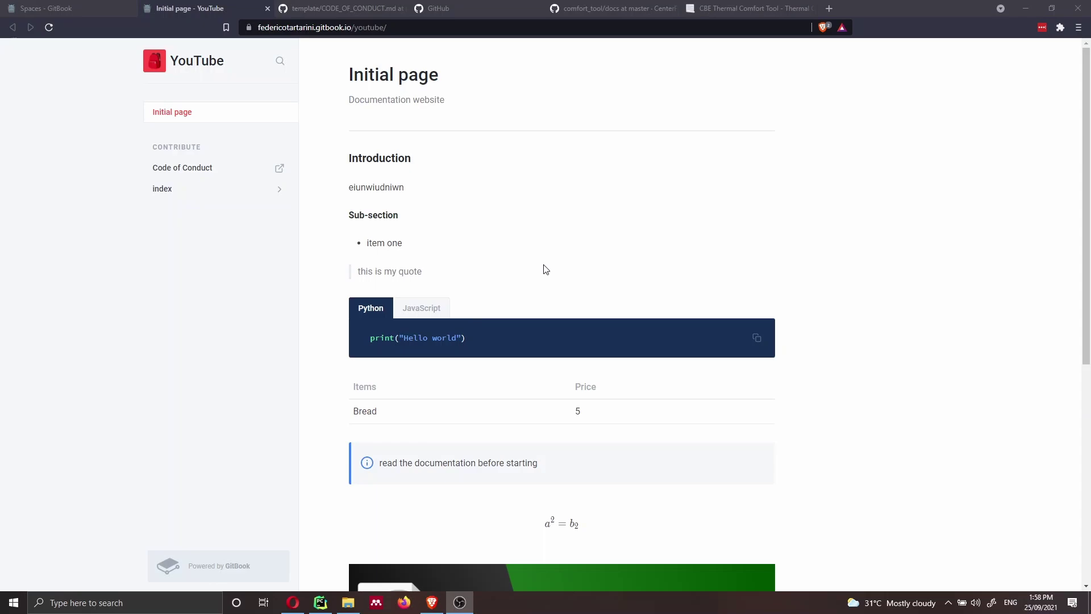
Step: Place the GitHub comfort_tool docs page beside the published CBE Thermal Comfort Tool documentation site in separate windows
left_click(629, 10)
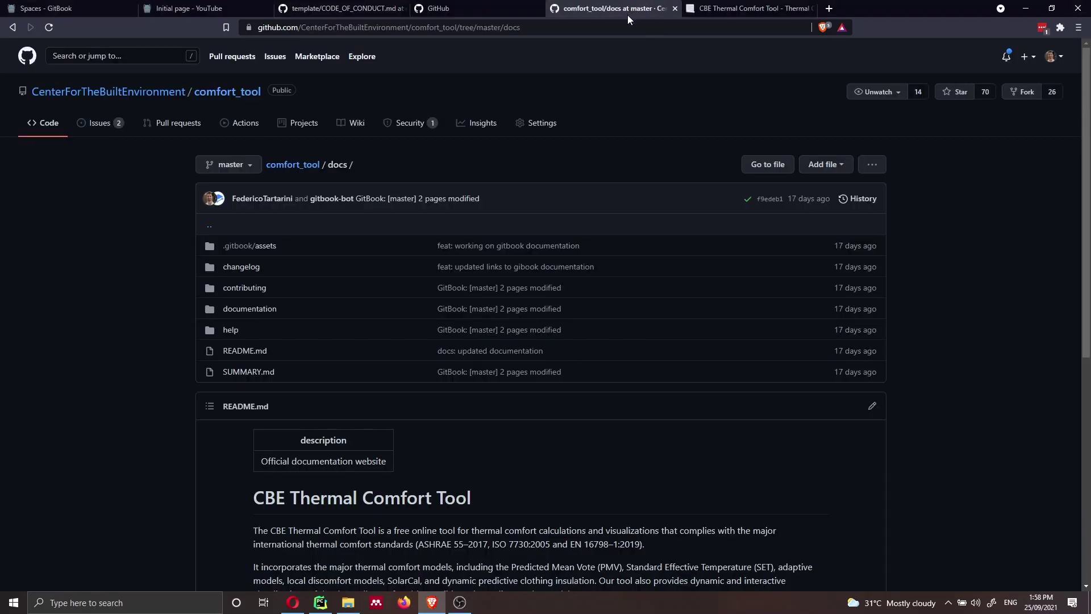
left_click_drag(628, 15, 2, 158)
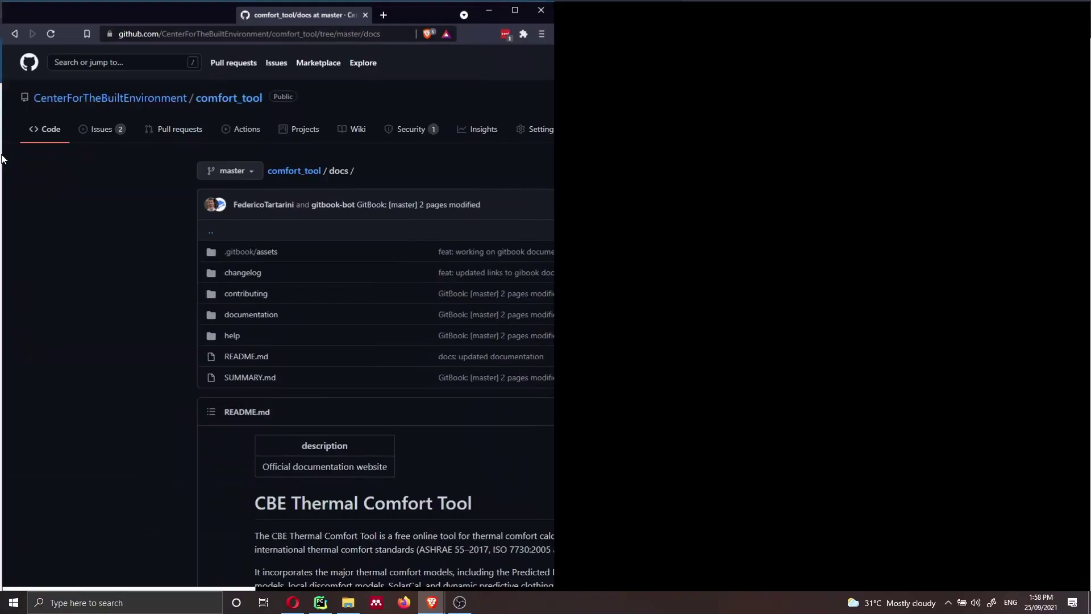
left_click(680, 129)
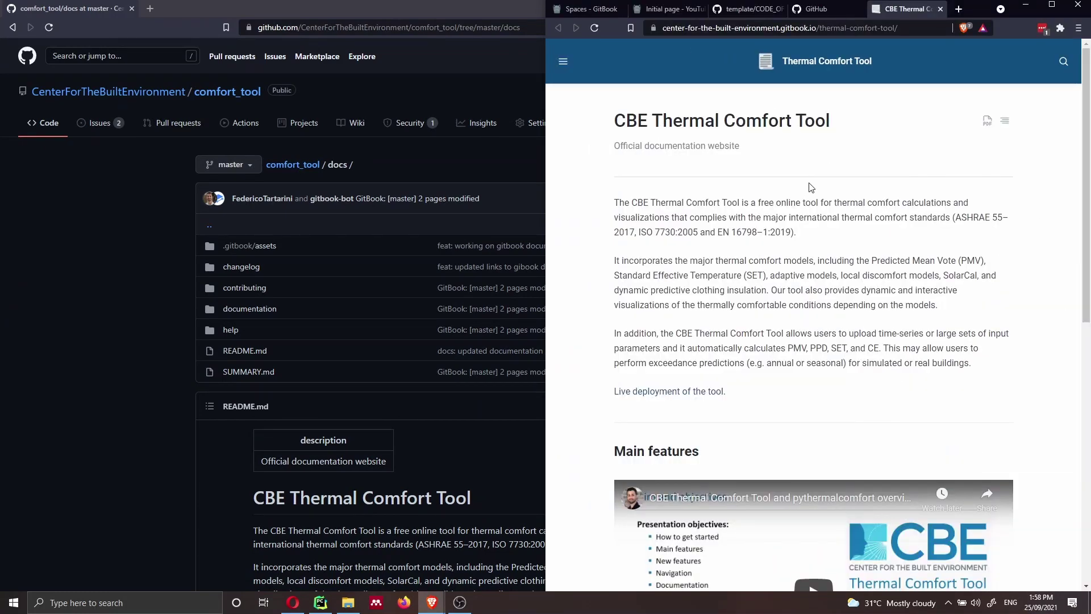
Step: Compare the published site's page list with the comfort_tool docs folders, keeping the repository window fitted to half the screen
scroll(811, 187, "down", 8)
scroll(810, 187, "up", 8)
left_click(563, 62)
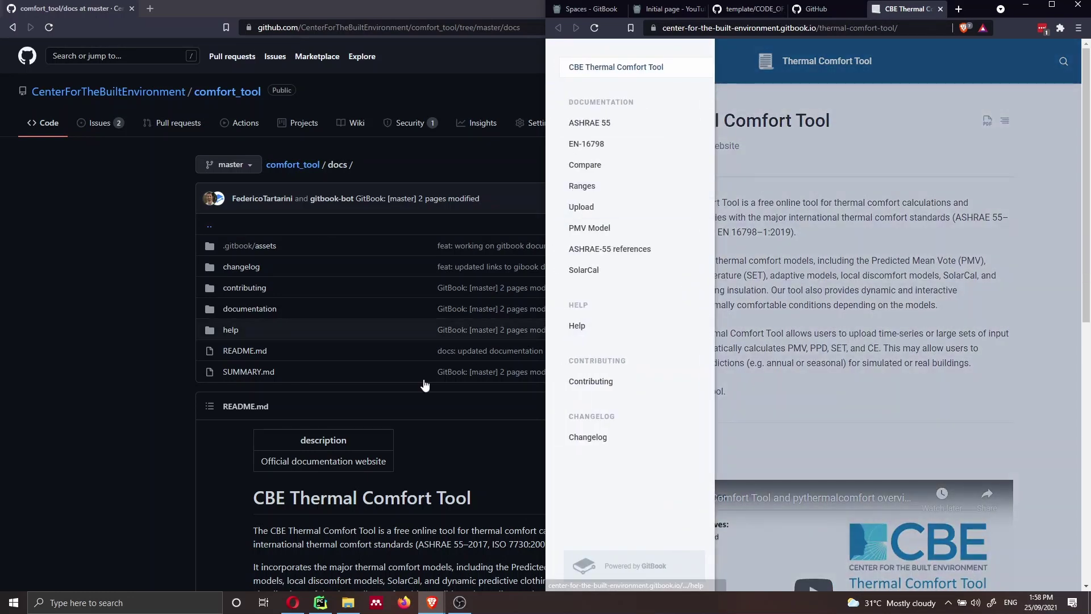
left_click(429, 441)
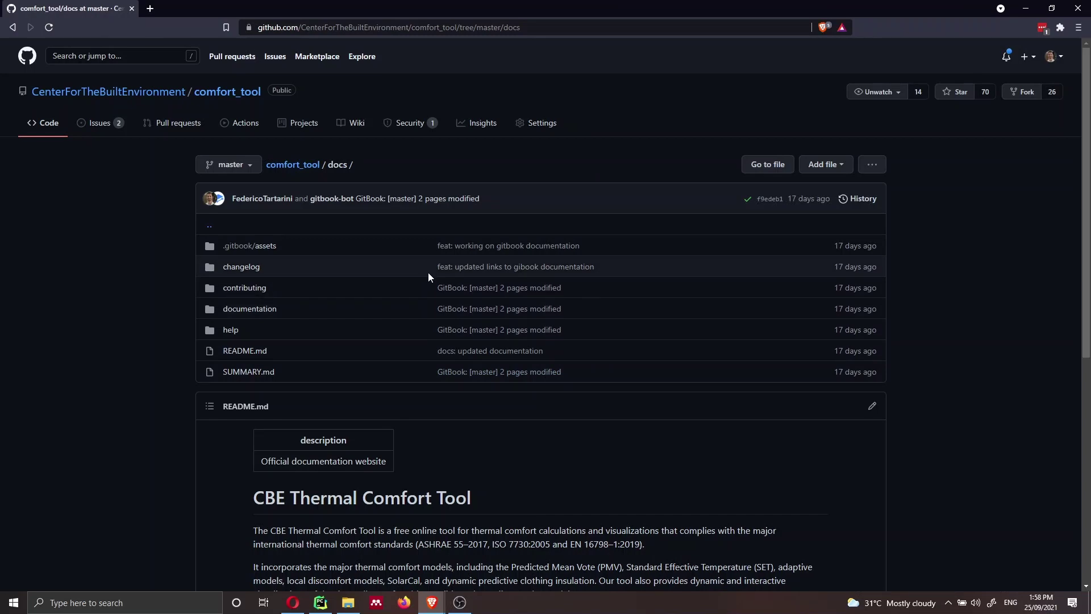
key("super+Left")
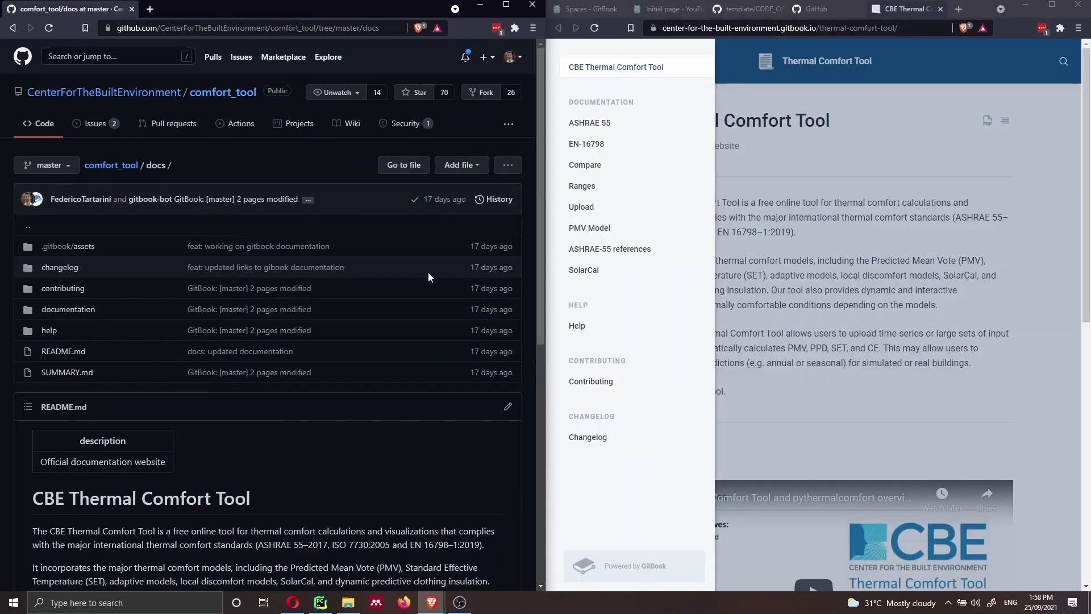
left_click(810, 265)
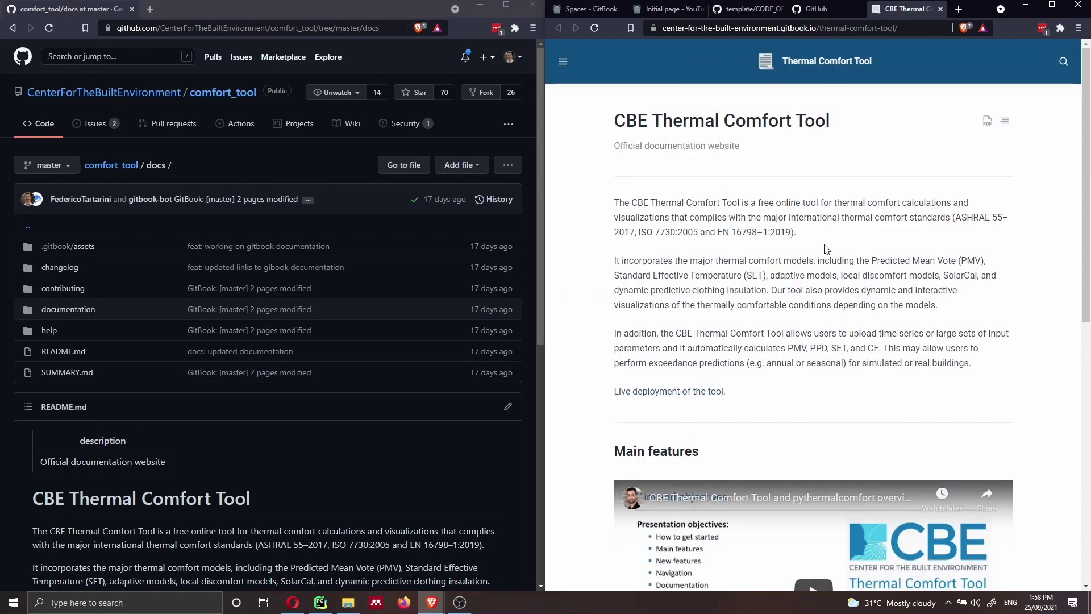
Step: Close the comfort_tool repository and Thermal Comfort Tool pages, and open the YouTube space in GitBook
left_click(532, 6)
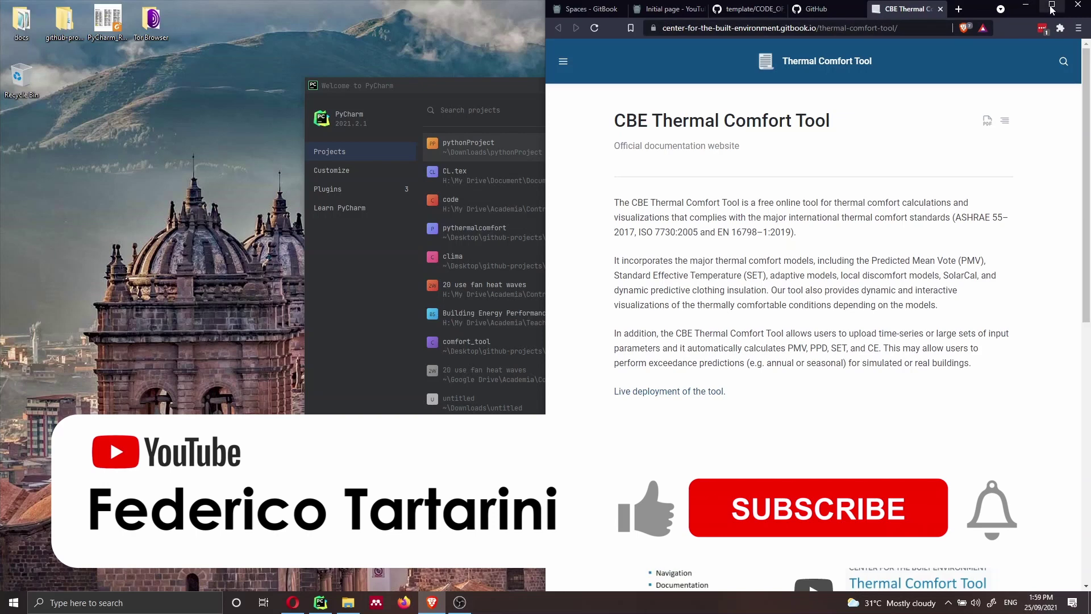
left_click(1052, 5)
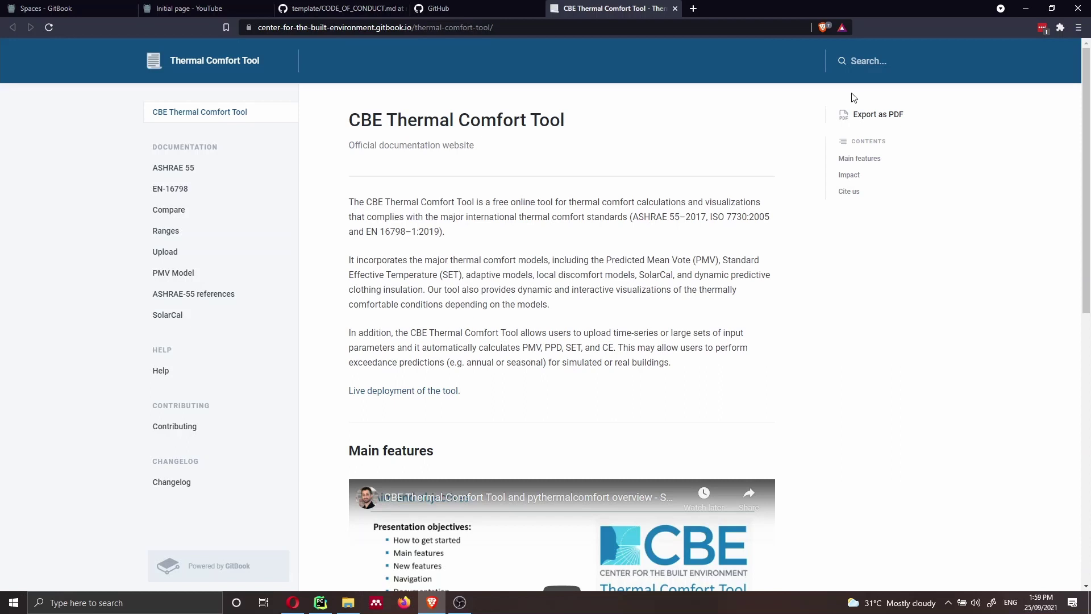
key("ctrl+w")
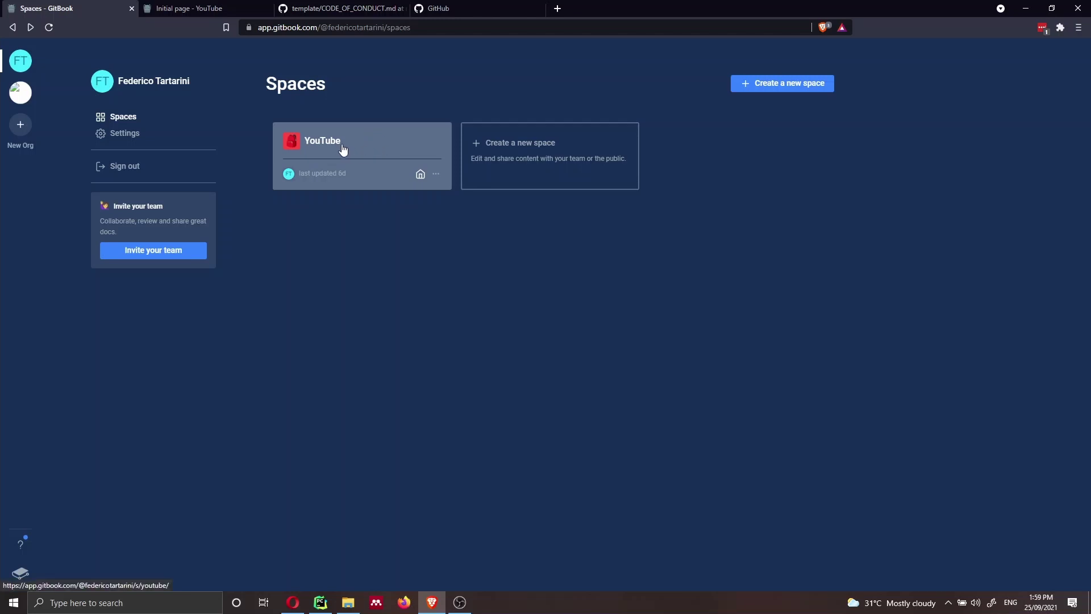
left_click(337, 147)
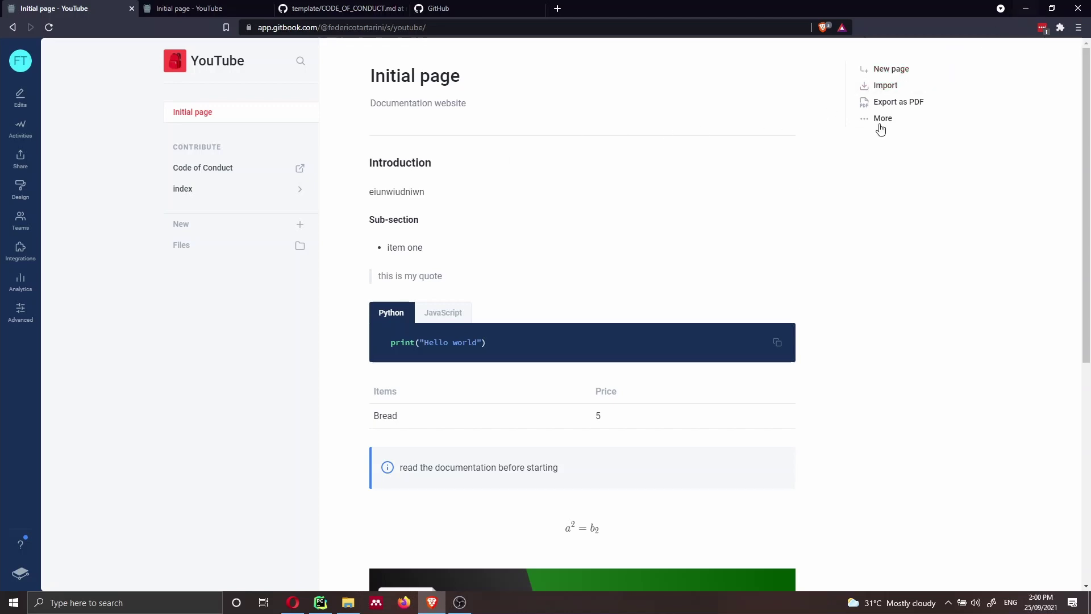
Step: Switch to PyCharm and create a Pure Python project named youtube in the Downloads folder, including the main.py welcome script
left_click(321, 604)
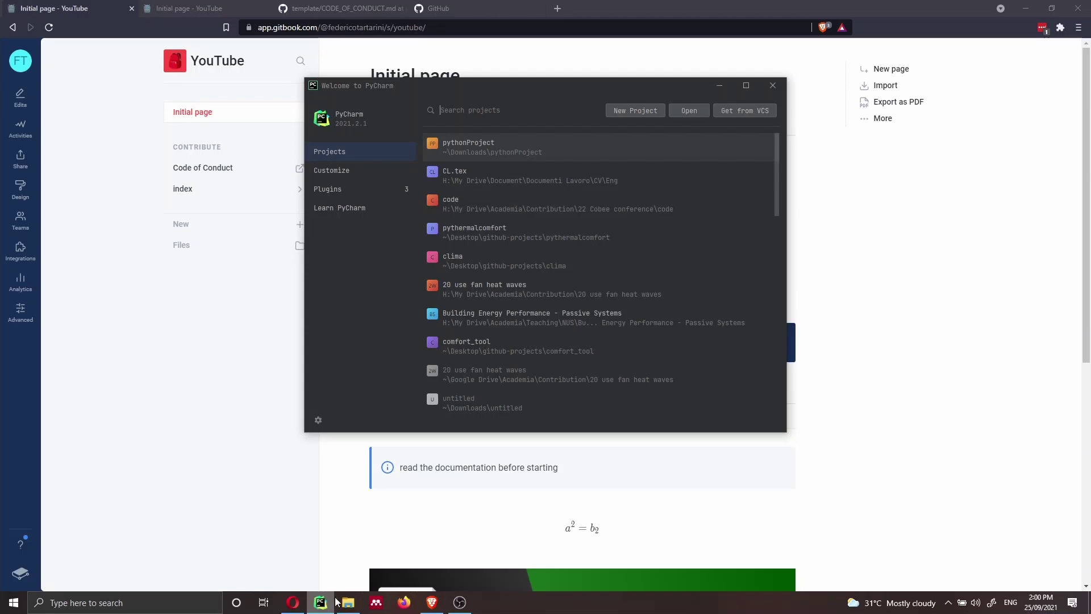
left_click(629, 109)
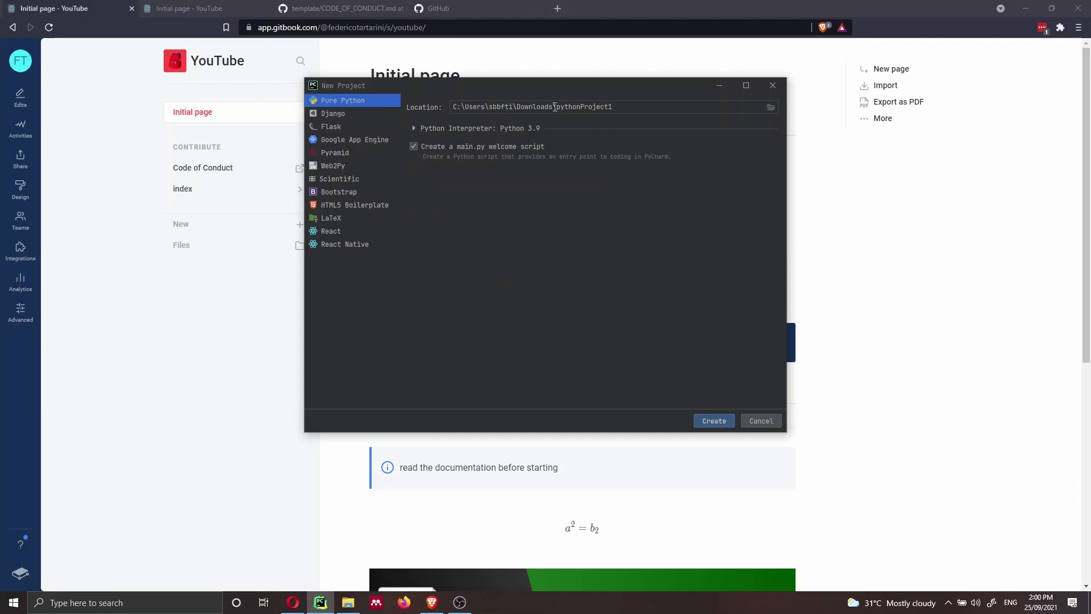
left_click_drag(555, 106, 645, 103)
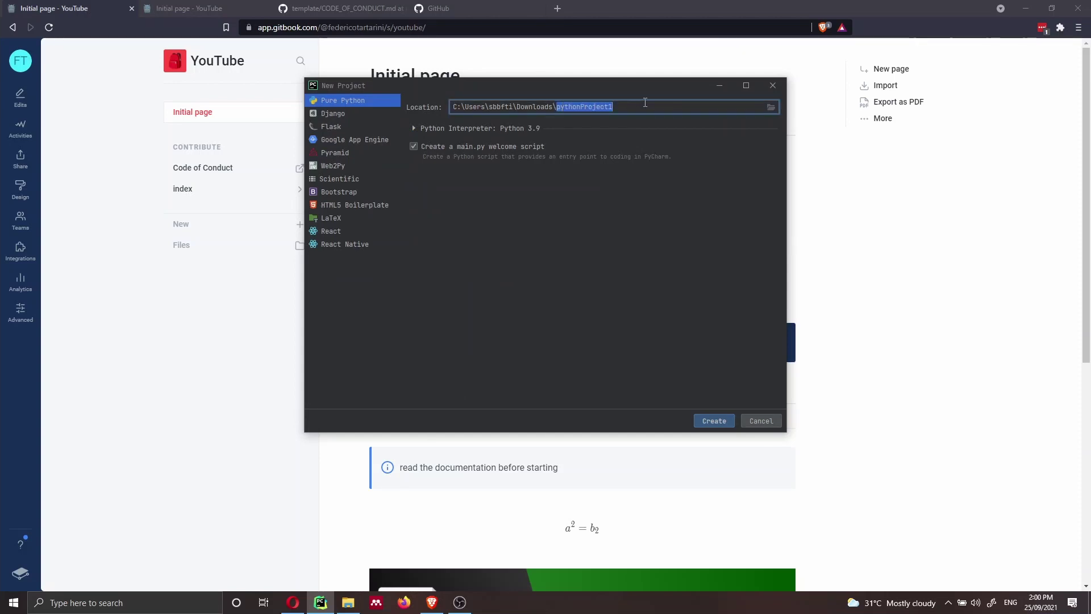
type("youtube")
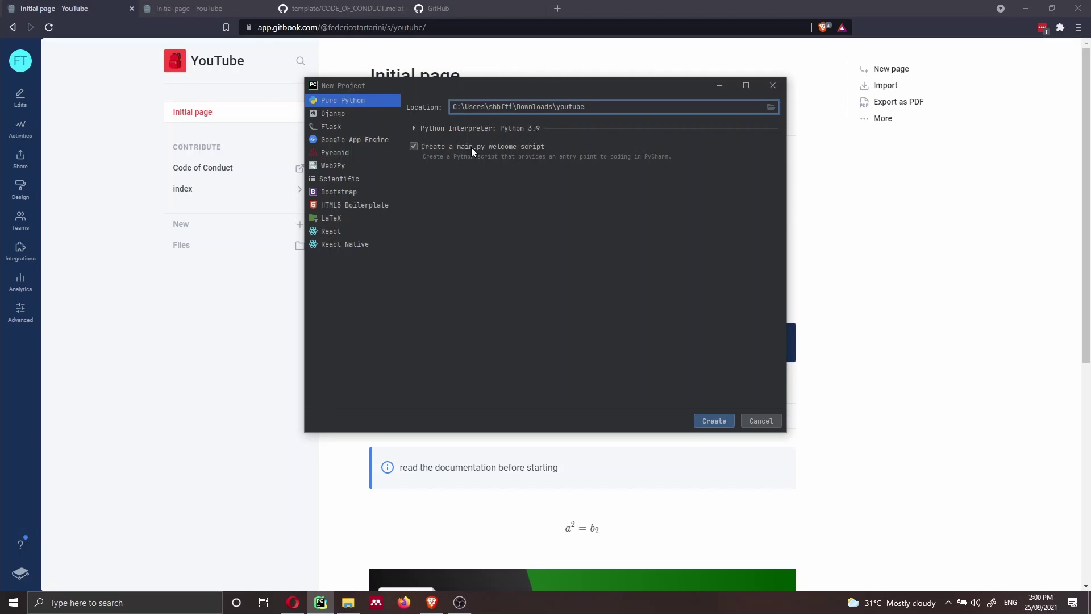
left_click(707, 420)
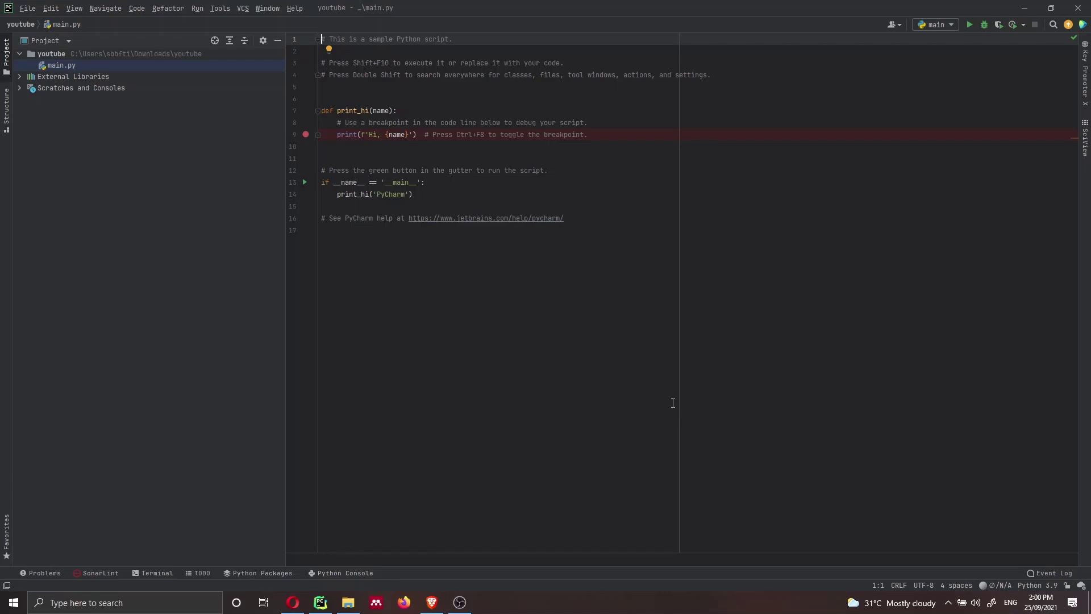
Step: Initialize a Git repository in the youtube project from the terminal with git init
left_click(47, 53)
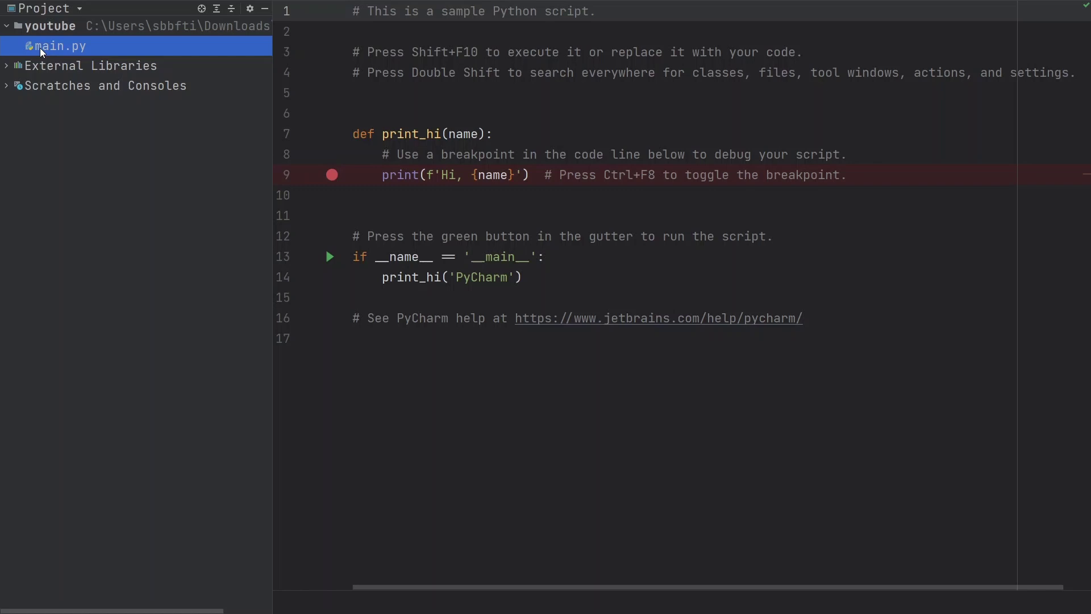
key("alt+F12")
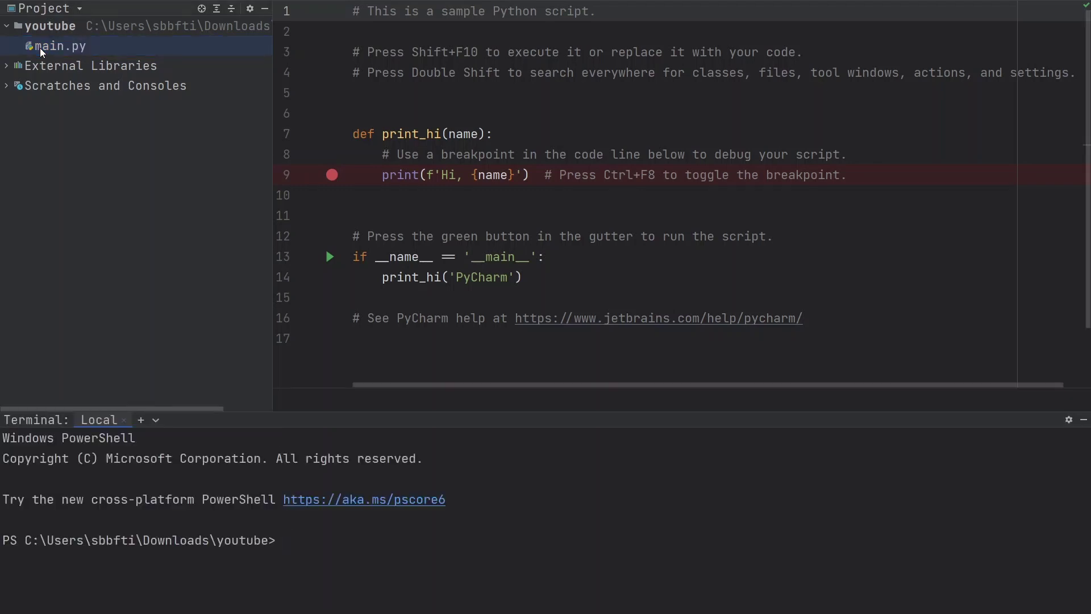
type("git init")
key("Return")
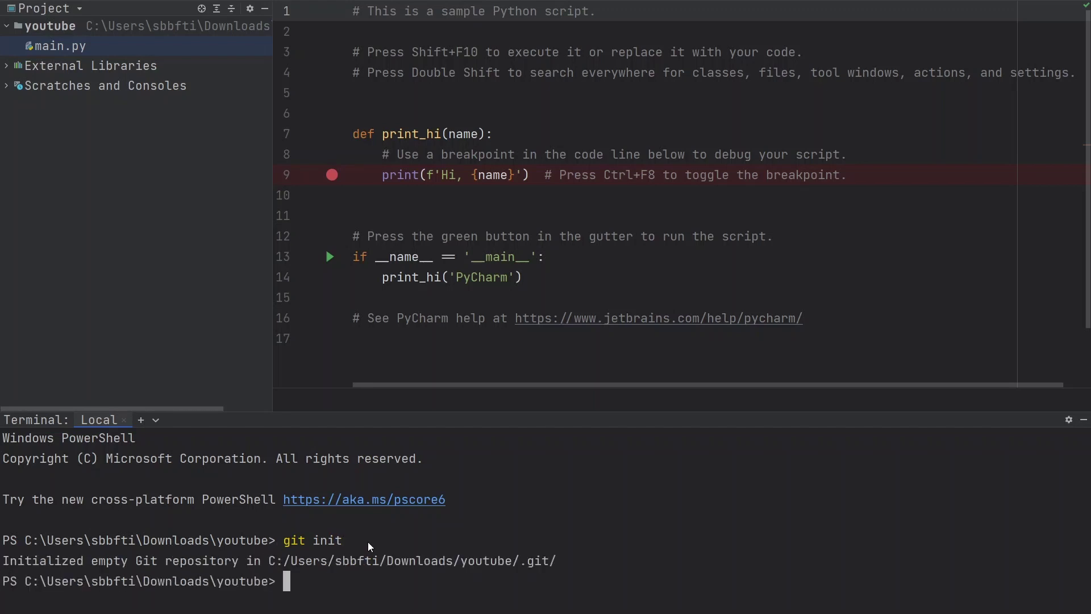
Step: Generate a .gitignore for the youtube project from the Python and JetBrains templates, add it to Git and open the file
right_click(73, 25)
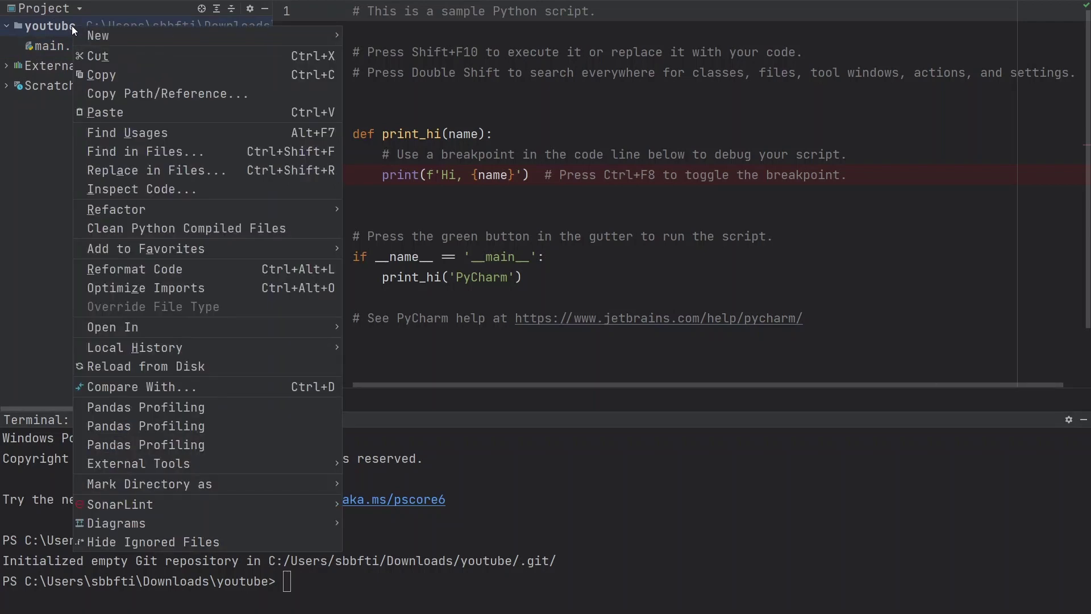
mouse_move(92, 38)
mouse_move(395, 339)
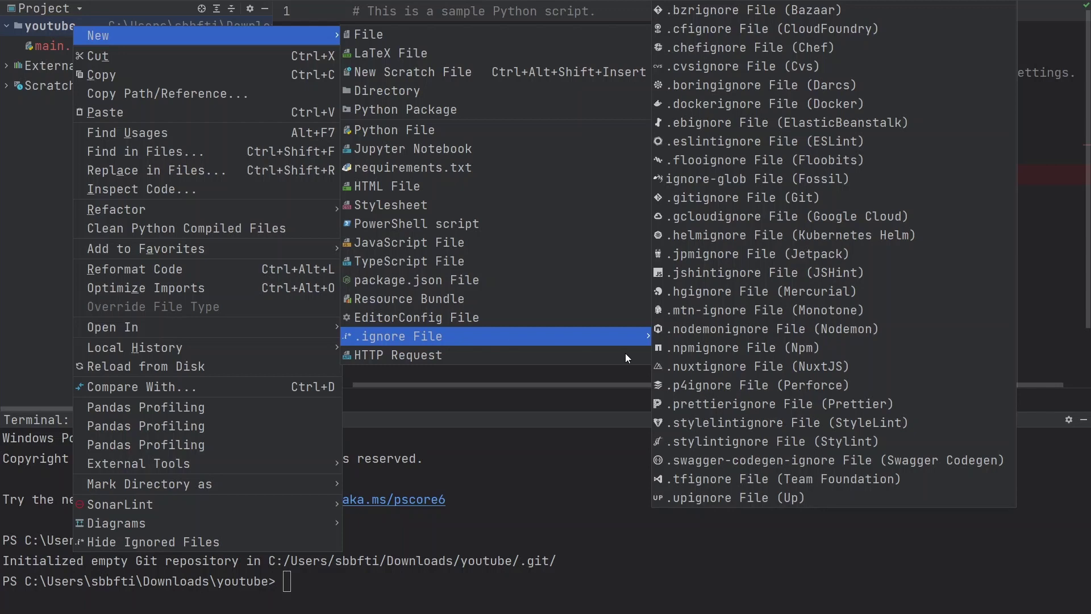
left_click(691, 200)
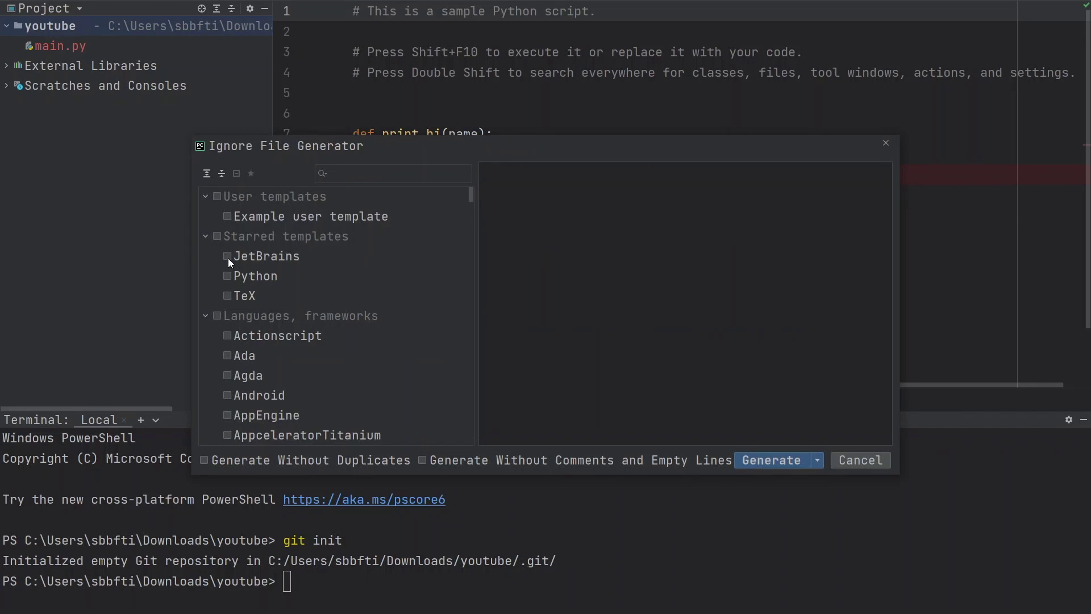
left_click(227, 277)
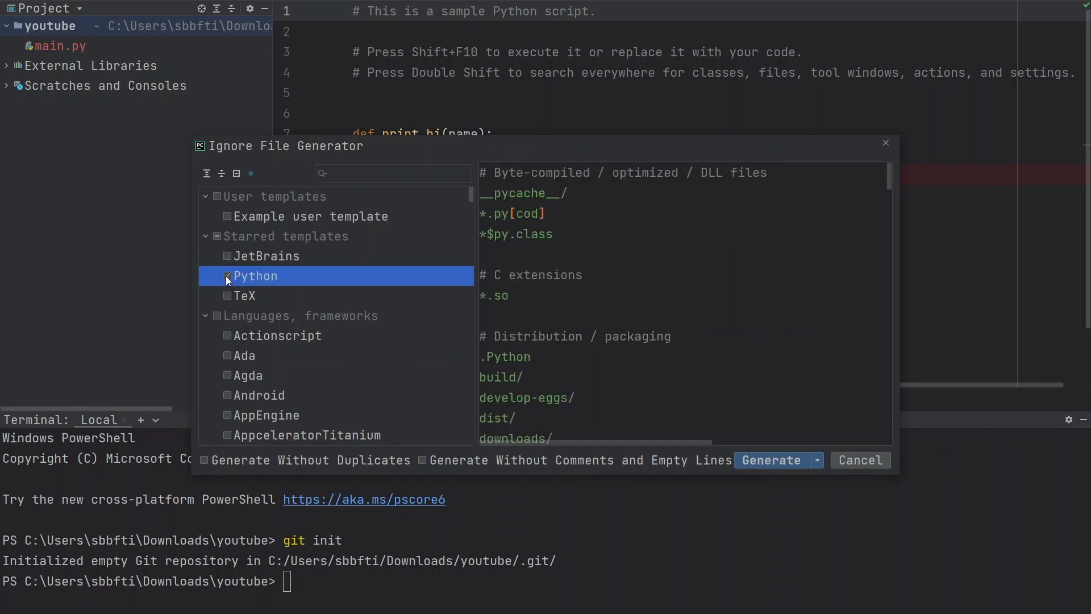
left_click(228, 256)
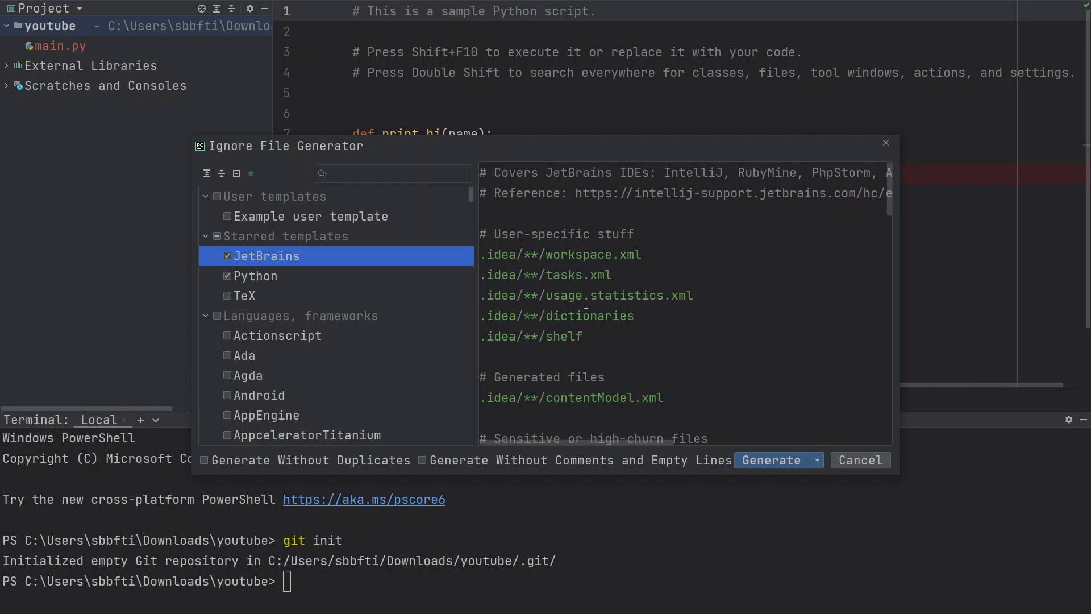
left_click(766, 461)
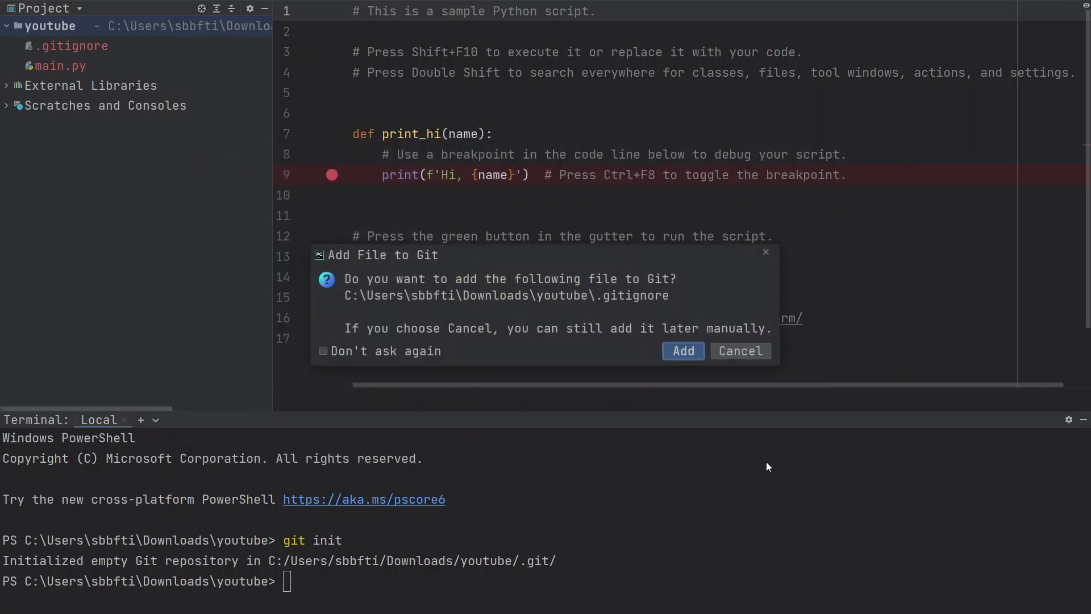
left_click(690, 350)
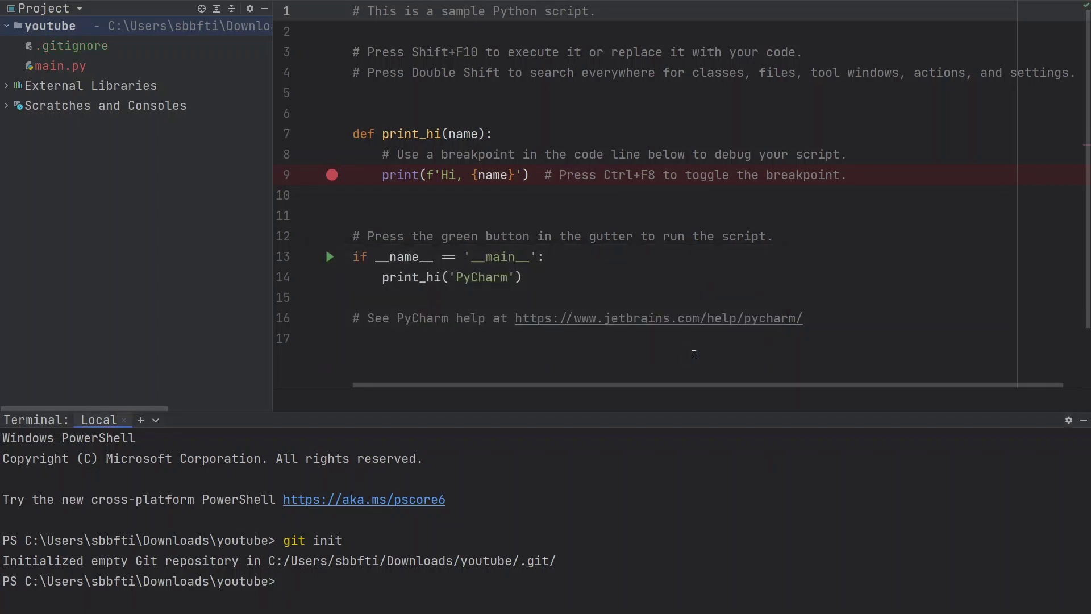
double_click(70, 46)
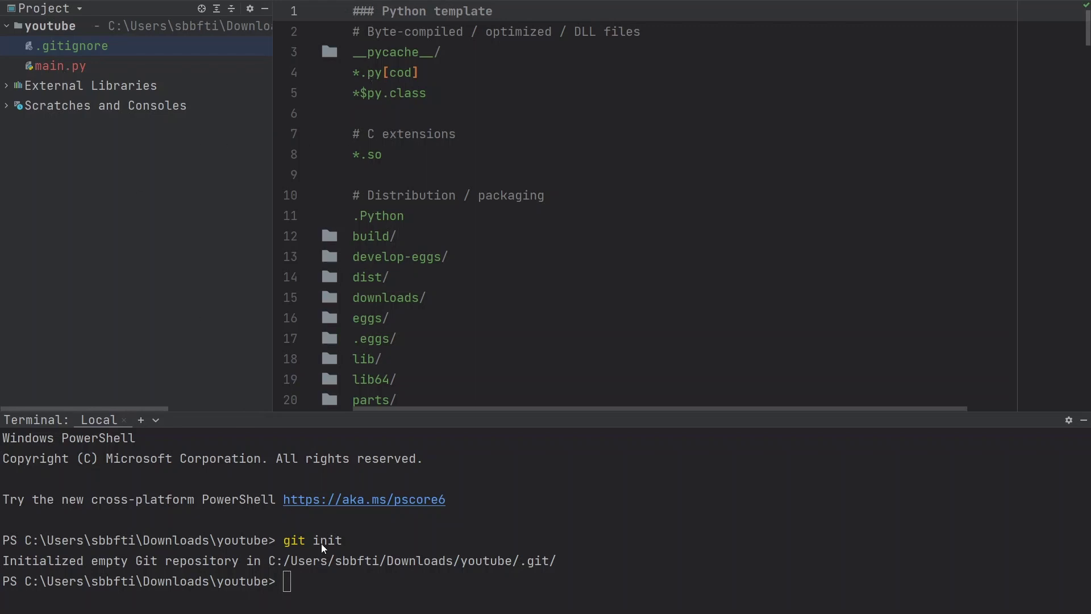
Step: Stage all project files from the terminal with git add . and check main.py and .gitignore in the project tree
left_click(346, 578)
type("git add .")
key("Return")
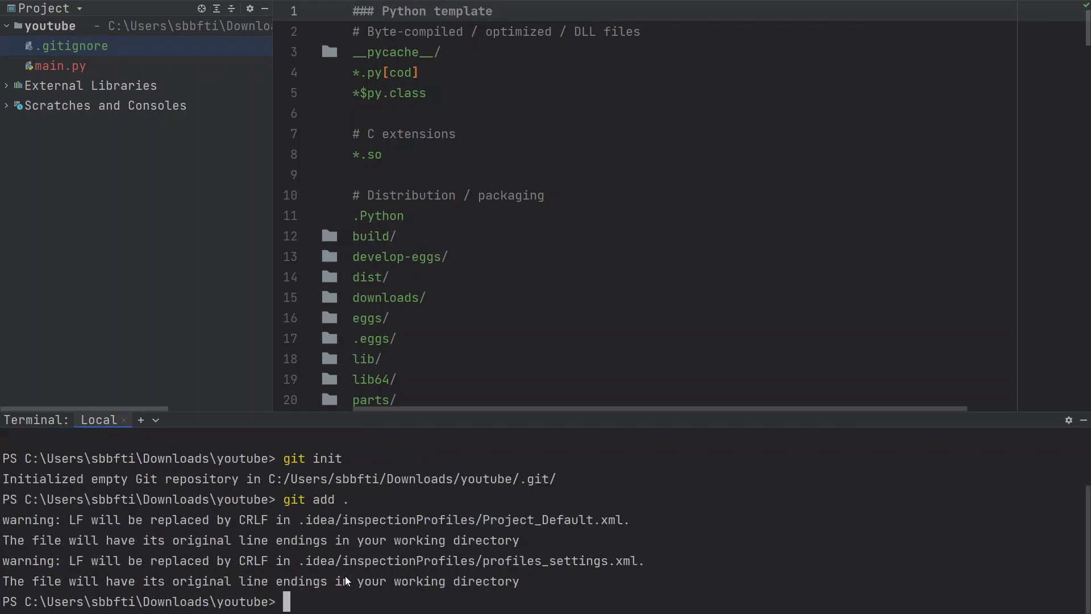
left_click(61, 66)
left_click(64, 46)
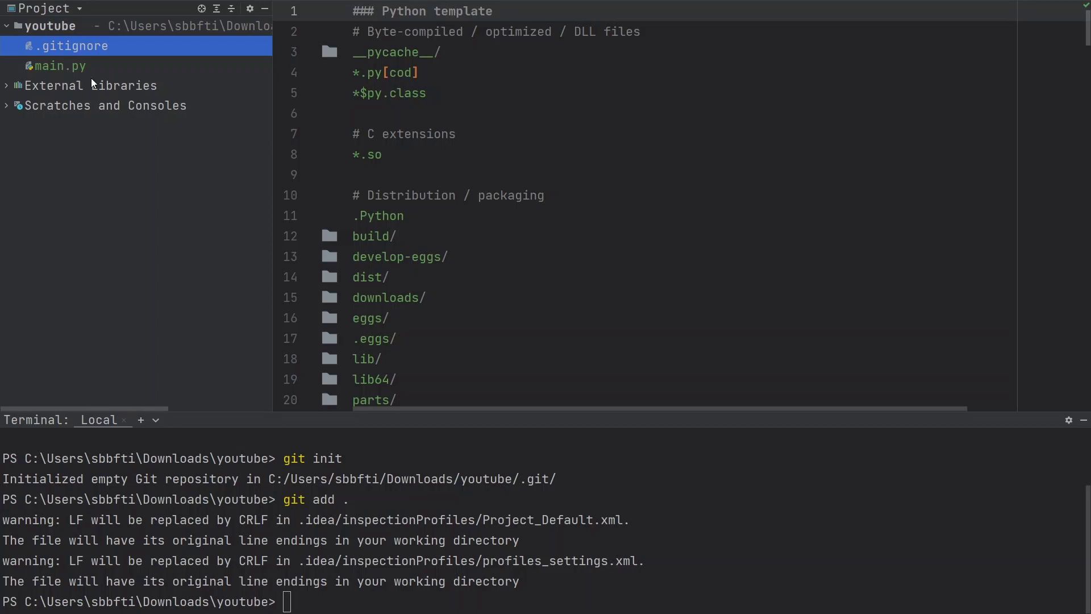
Step: Switch to GitHub in the Brave browser and create a public repository named gitbook-youtube without any initial files
key("alt+Tab")
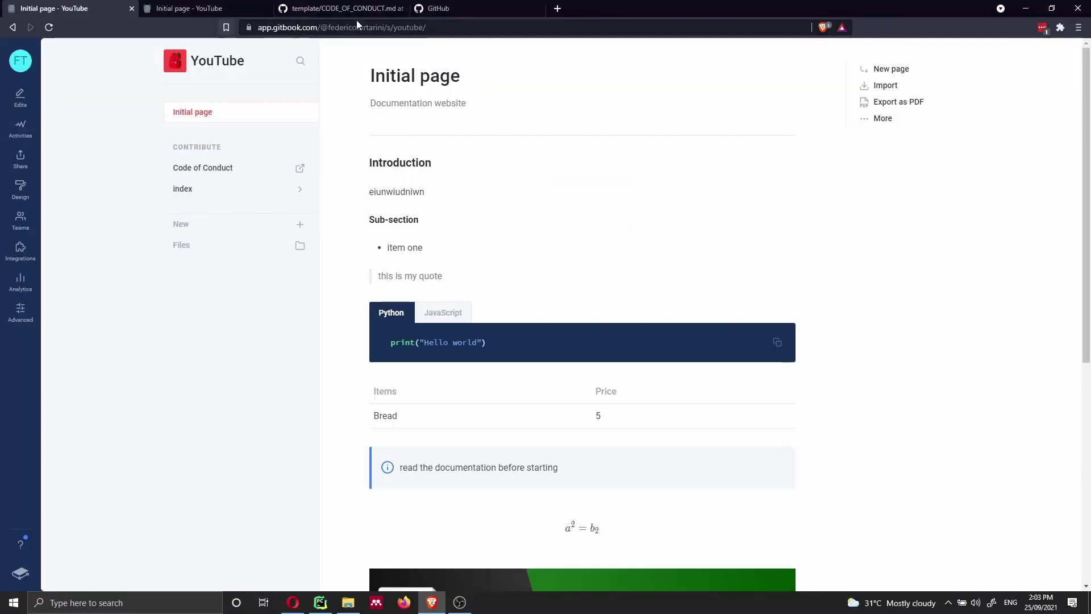
left_click(441, 11)
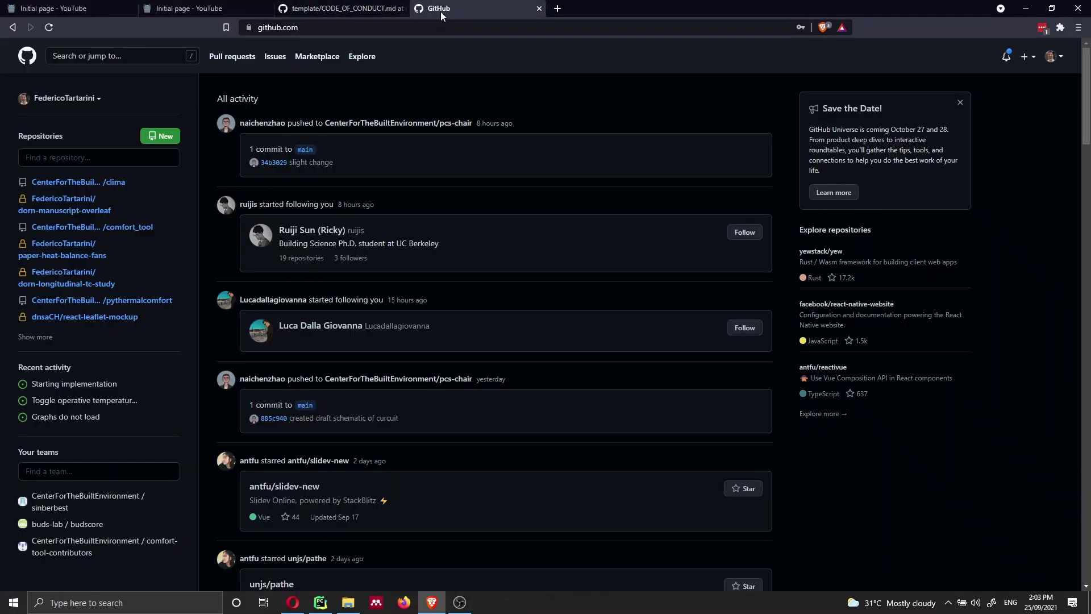
left_click(163, 137)
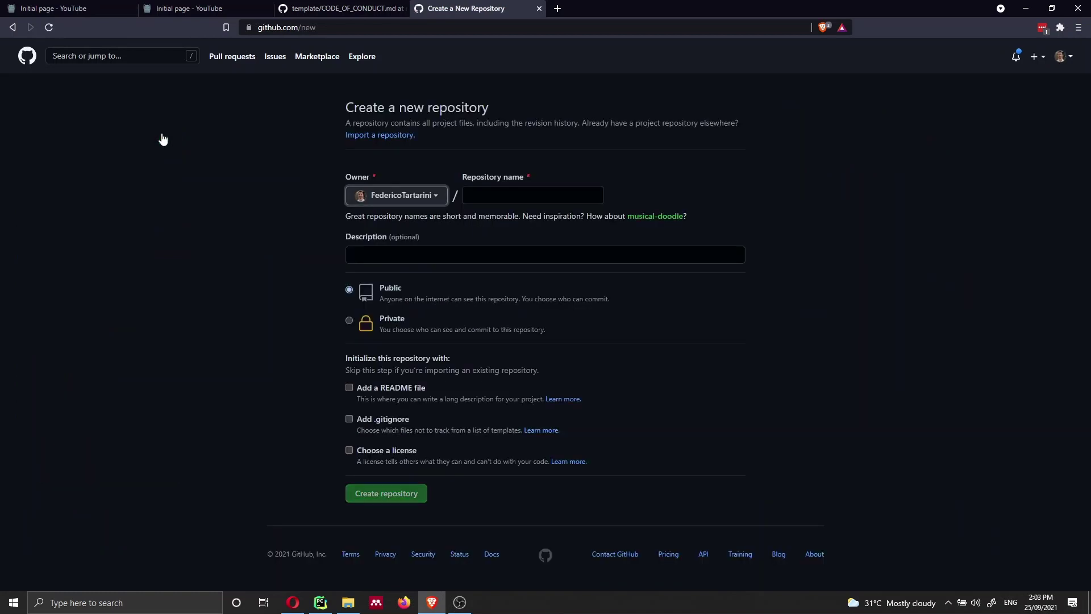
left_click(504, 189)
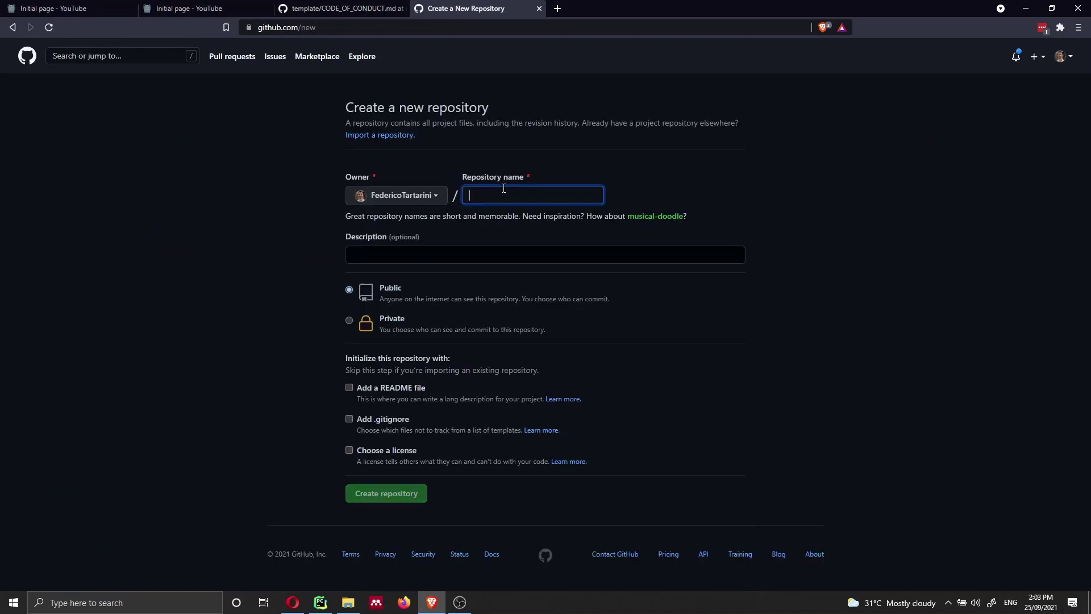
type("git")
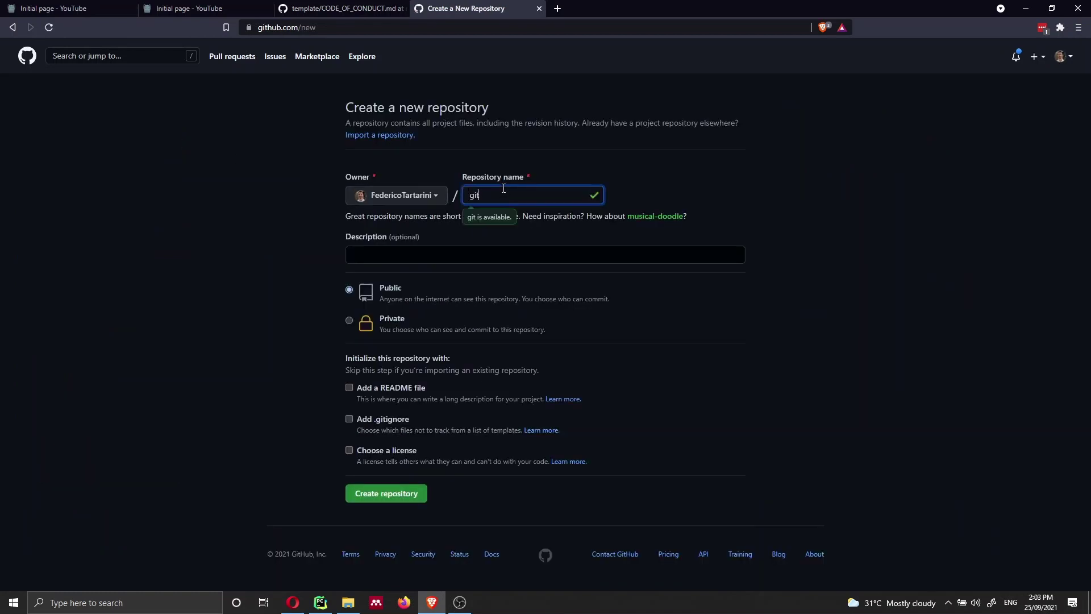
type("book-youtube")
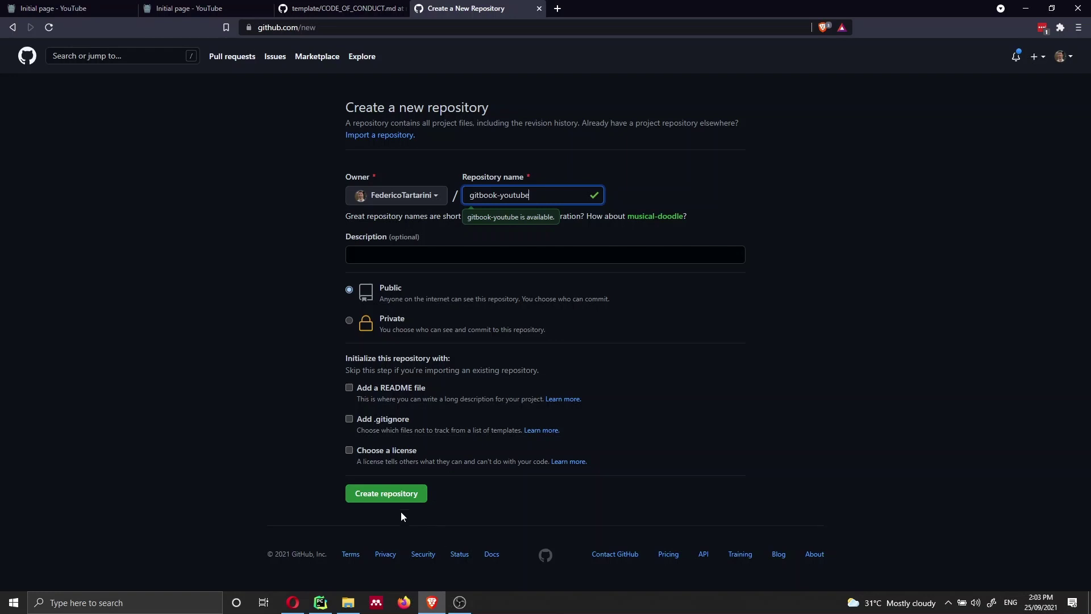
left_click(399, 494)
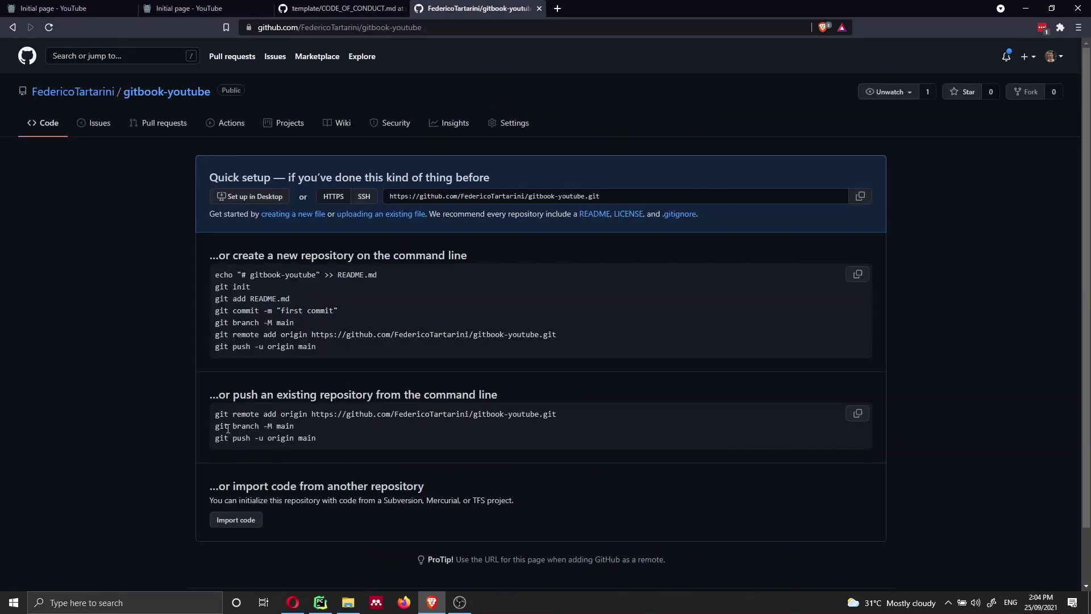
Step: Copy GitHub's git remote add origin command for gitbook-youtube and run it in the PyCharm terminal of the youtube project
left_click_drag(215, 415, 614, 420)
key("ctrl+c")
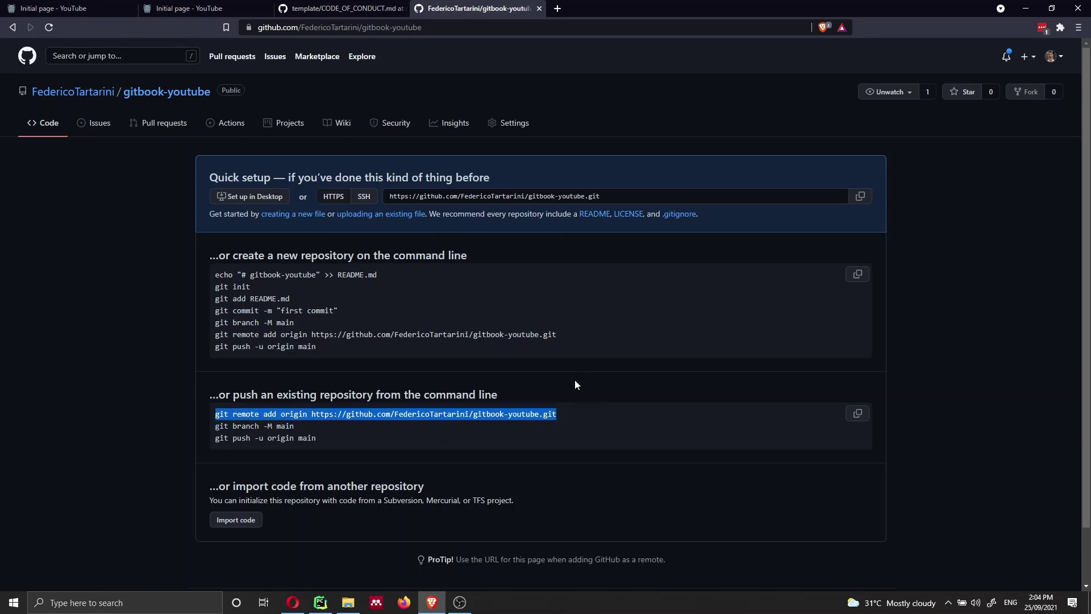
key("alt+Tab")
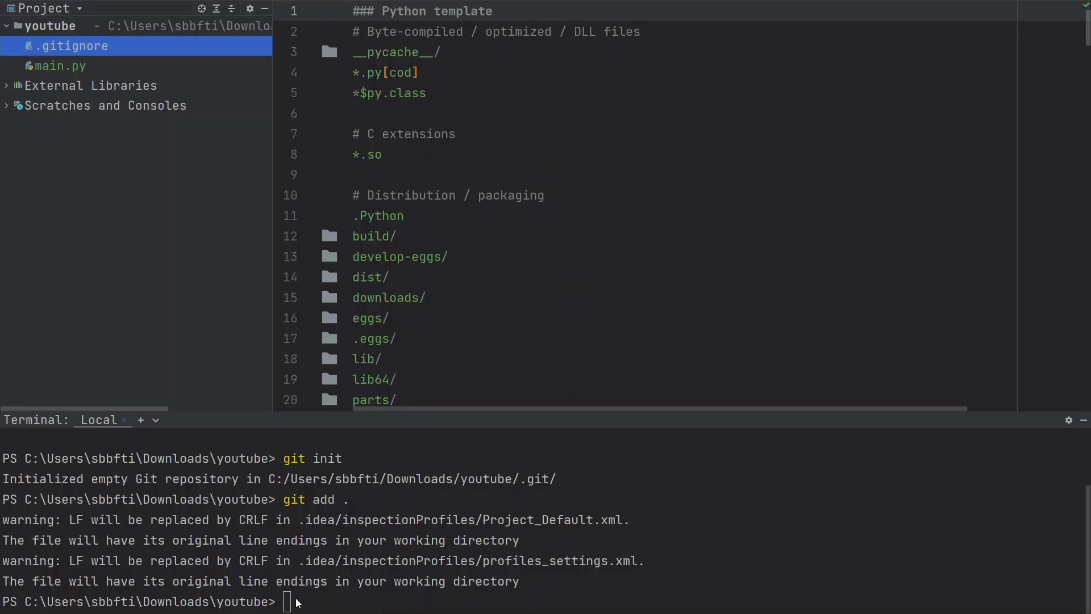
left_click(297, 604)
key("ctrl+v")
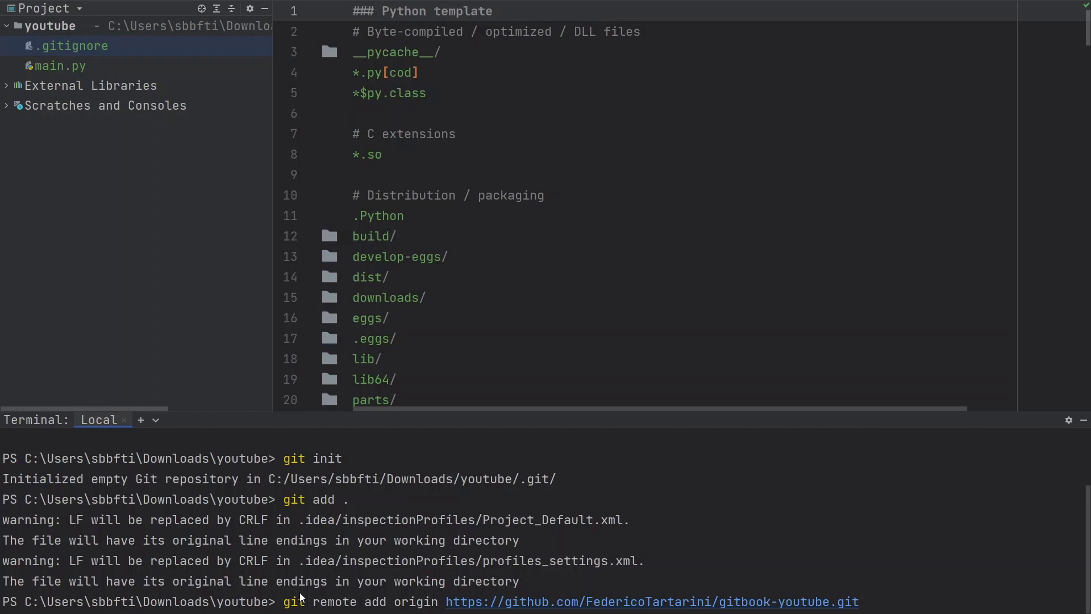
key("Return")
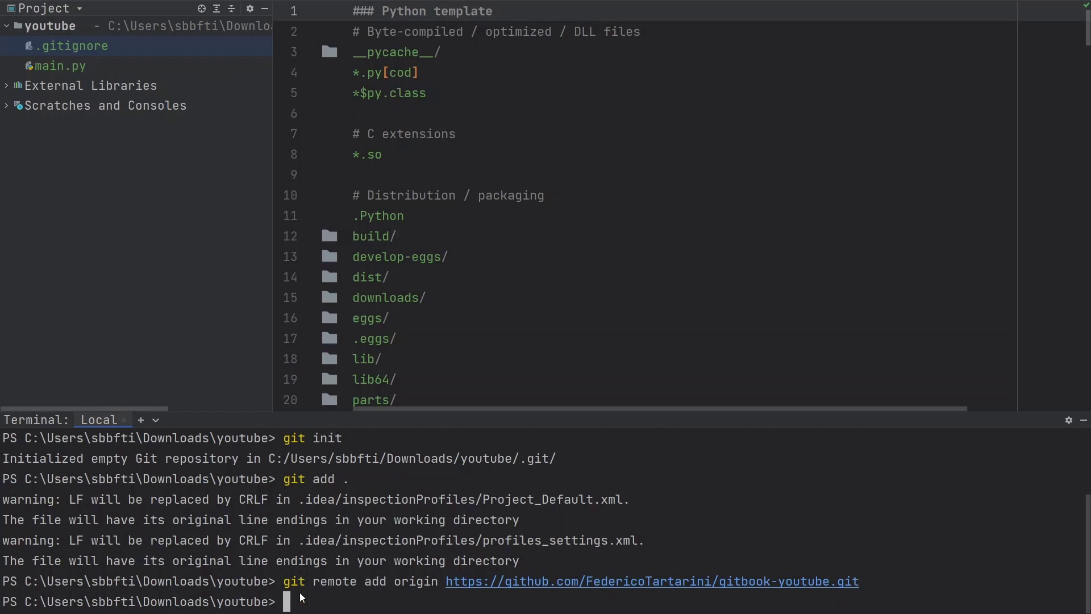
Step: Check the git branch -M main line on GitHub, return to PyCharm and commit the staged files with the message "first commit"
key("alt+Tab")
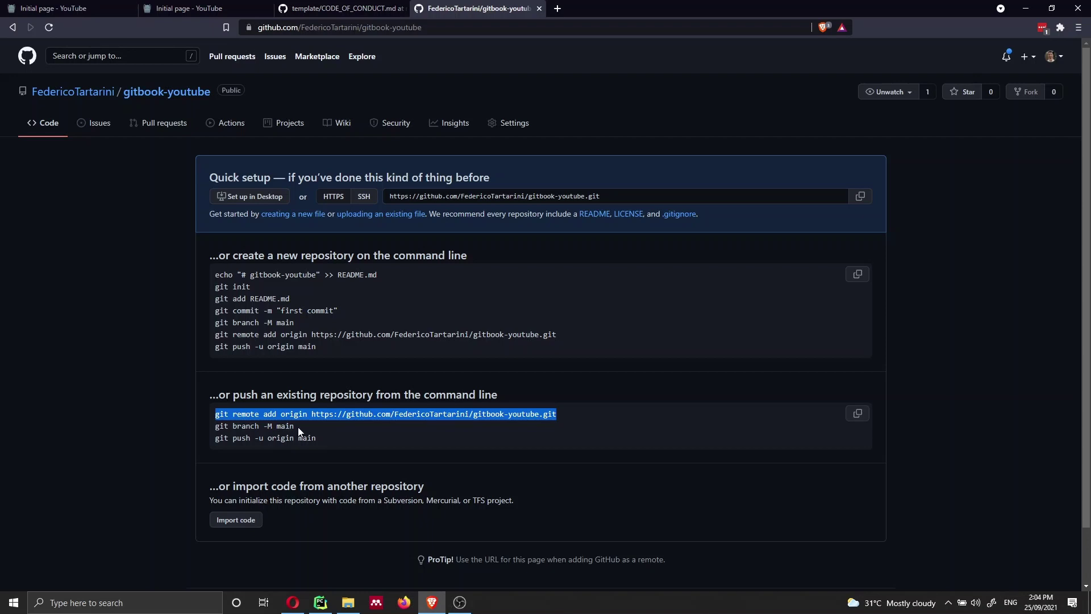
left_click_drag(215, 426, 295, 428)
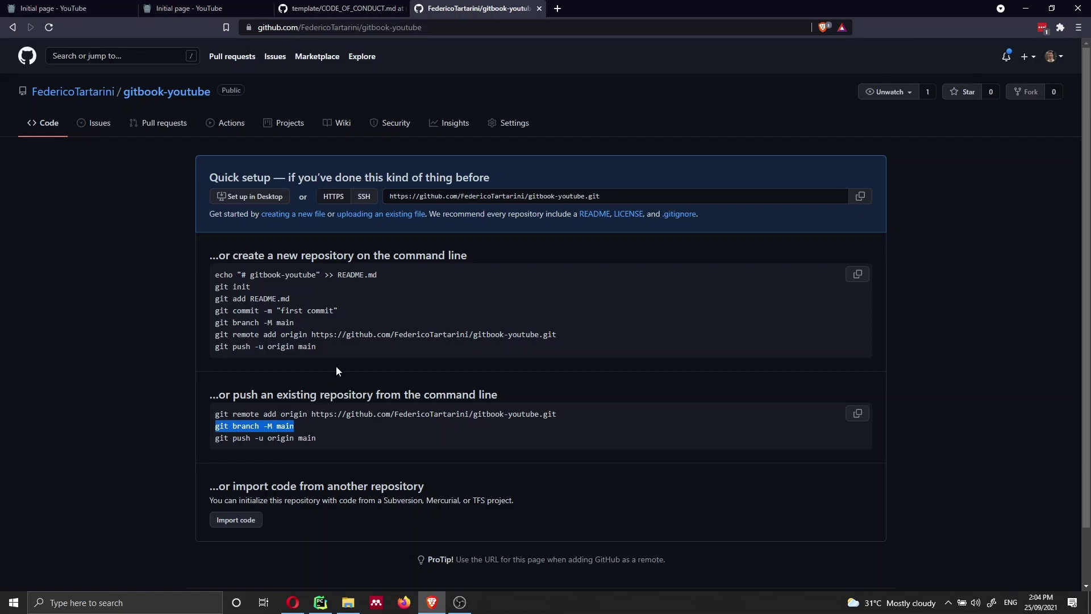
key("alt+Tab")
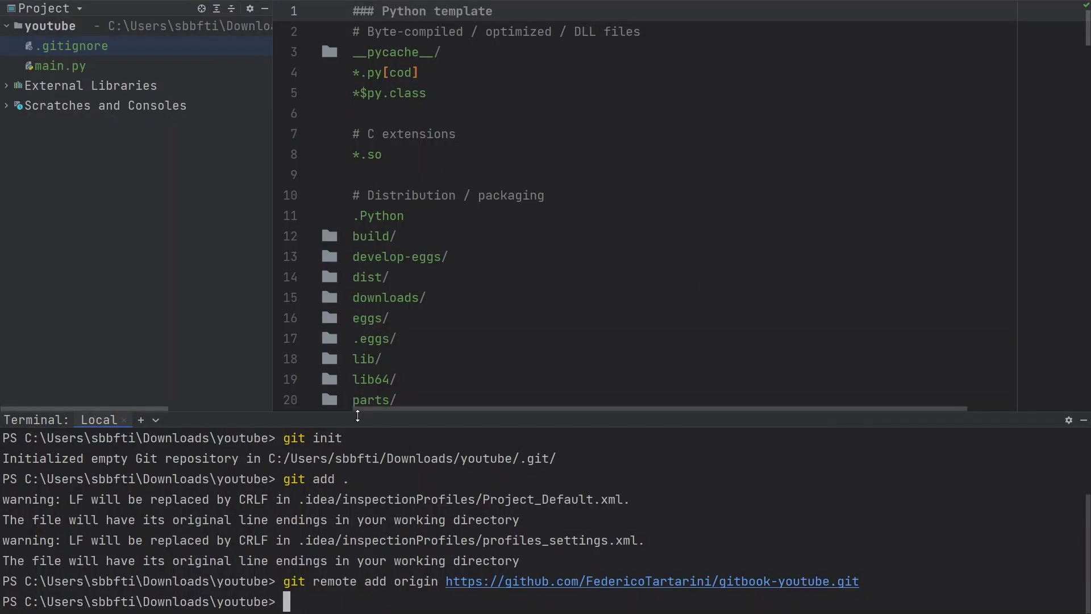
type("git commit -m \"first commit")
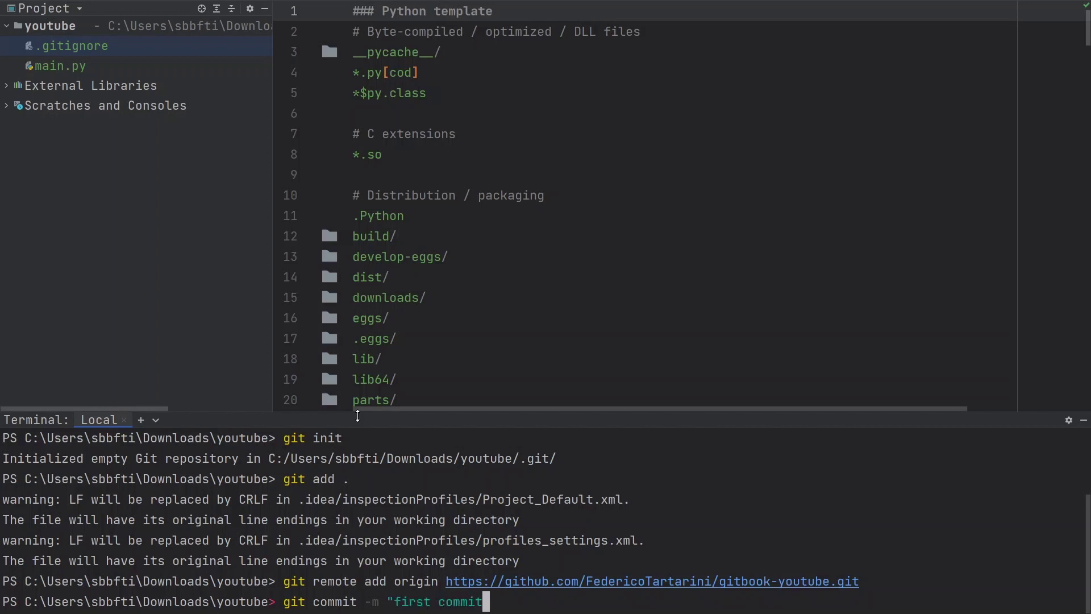
type("\"")
key("Return")
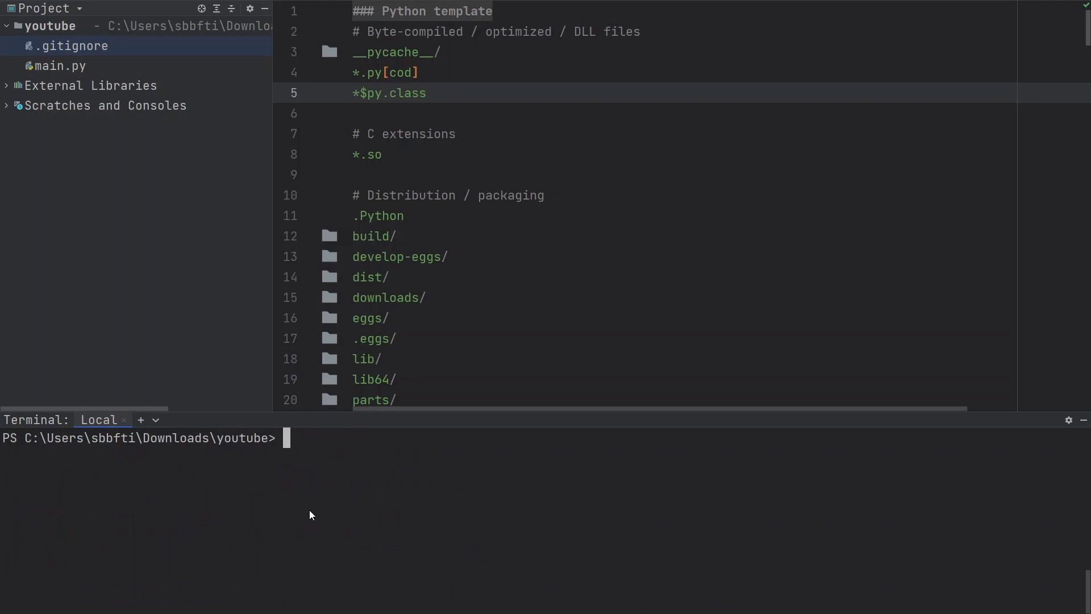
Step: Push with git push --set-upstream origin master, and reload the gitbook-youtube repository page in Brave to check the files
type("git push --set-upstream origin master")
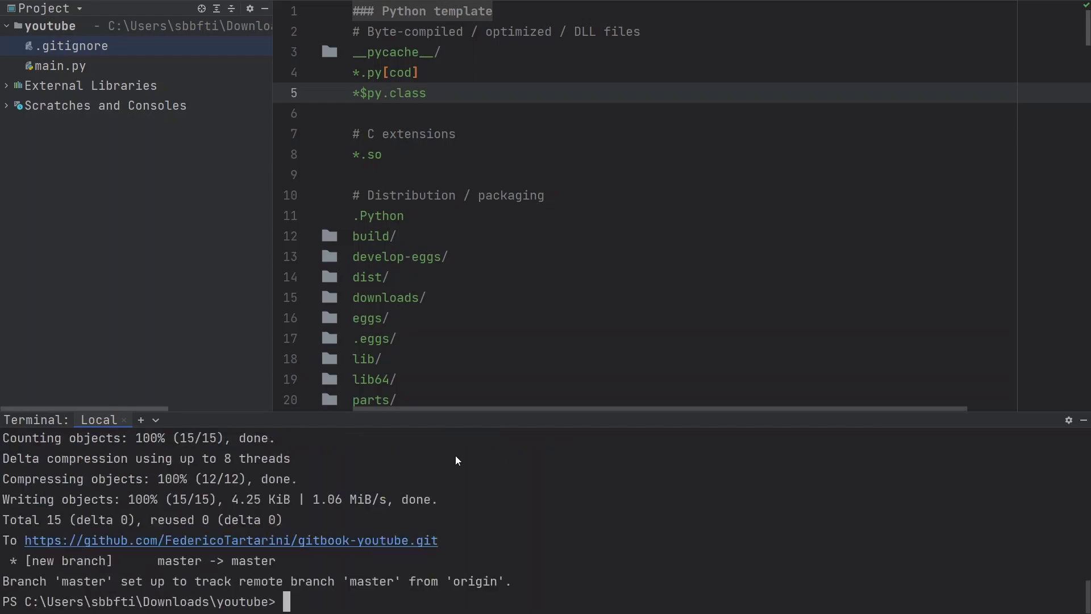
key("alt+Tab")
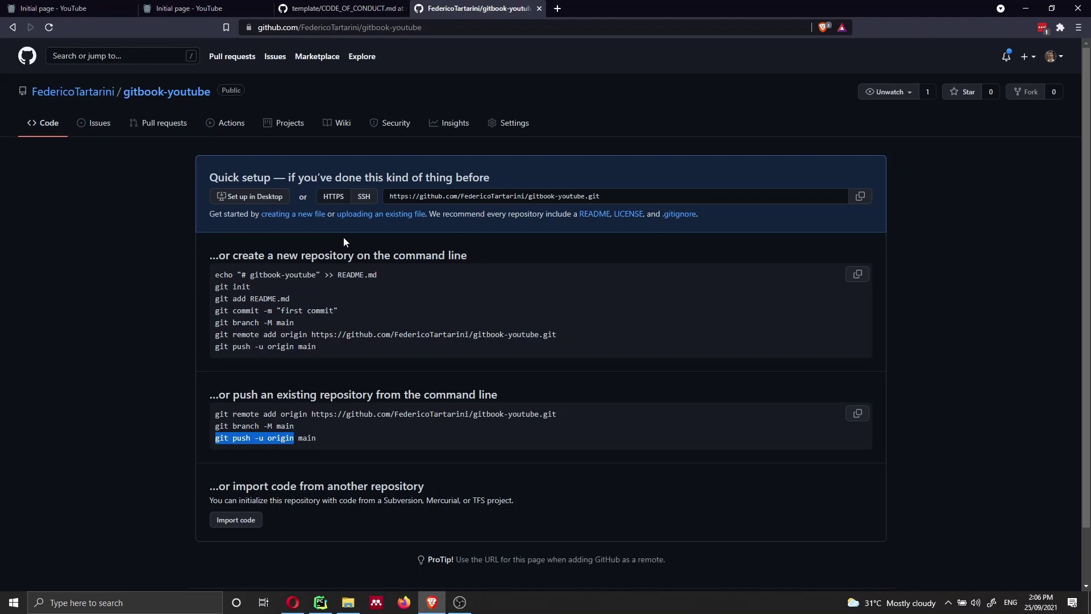
left_click(53, 28)
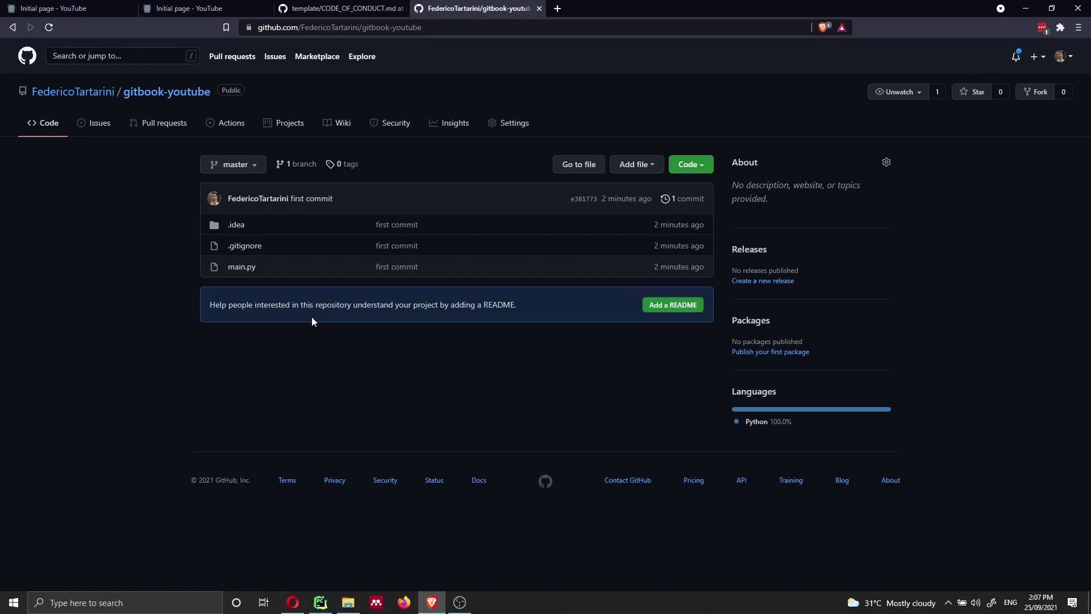
Step: Return to PyCharm, create a file named .gitbook.yaml in the youtube project root and add it to Git
key("alt+Tab")
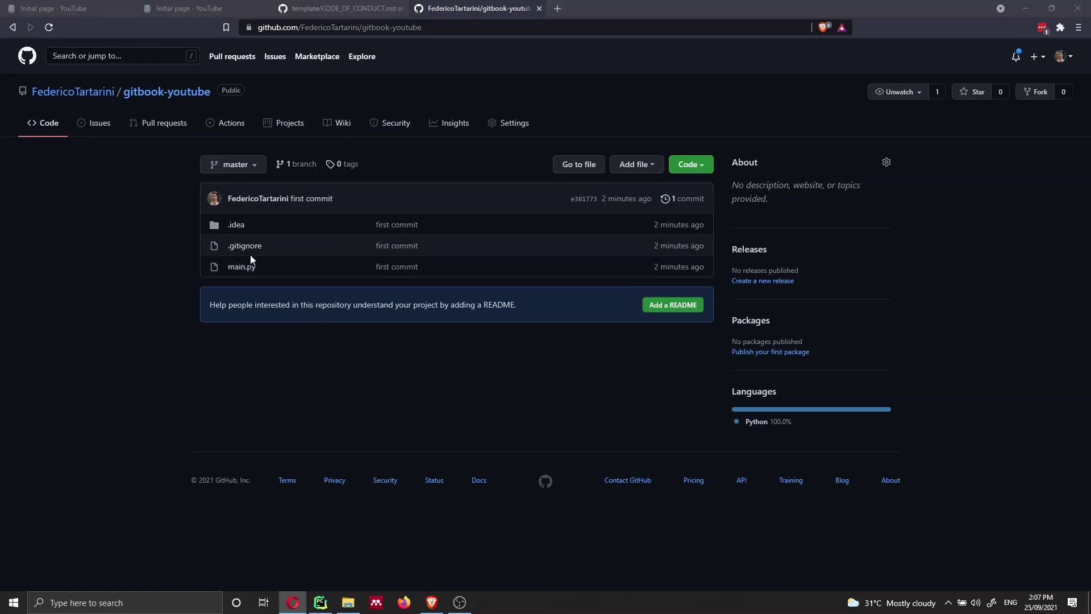
key("alt+Tab")
key("alt+Tab")
key("alt+Tab")
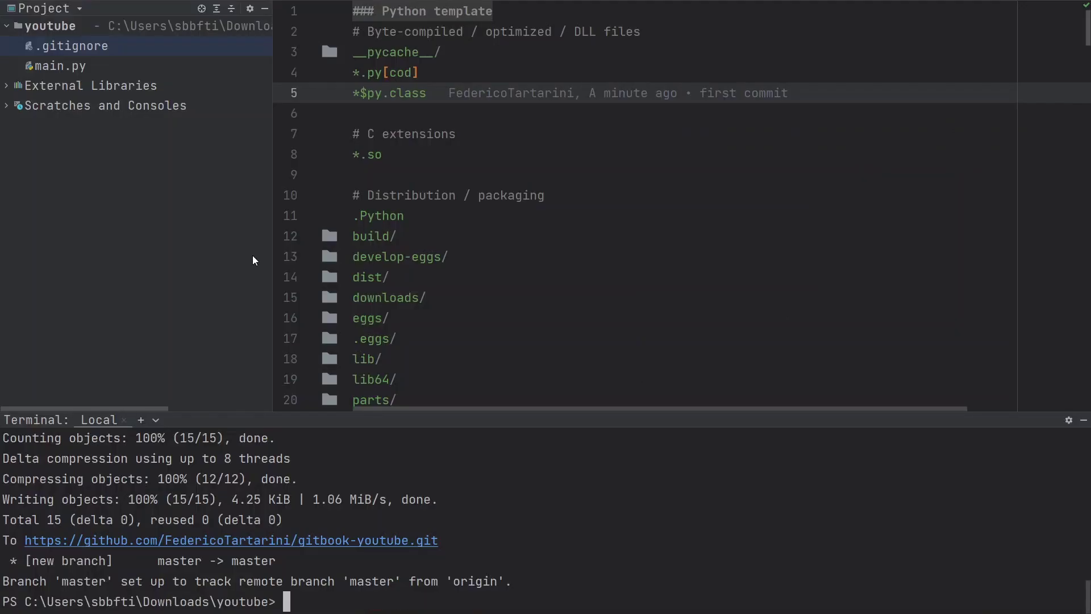
right_click(49, 26)
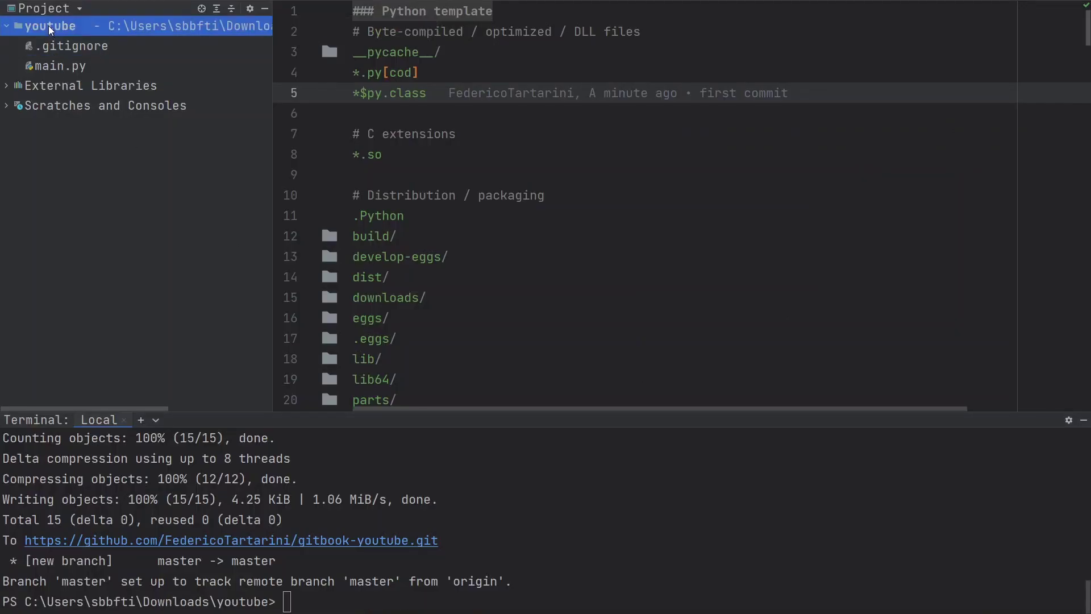
mouse_move(63, 35)
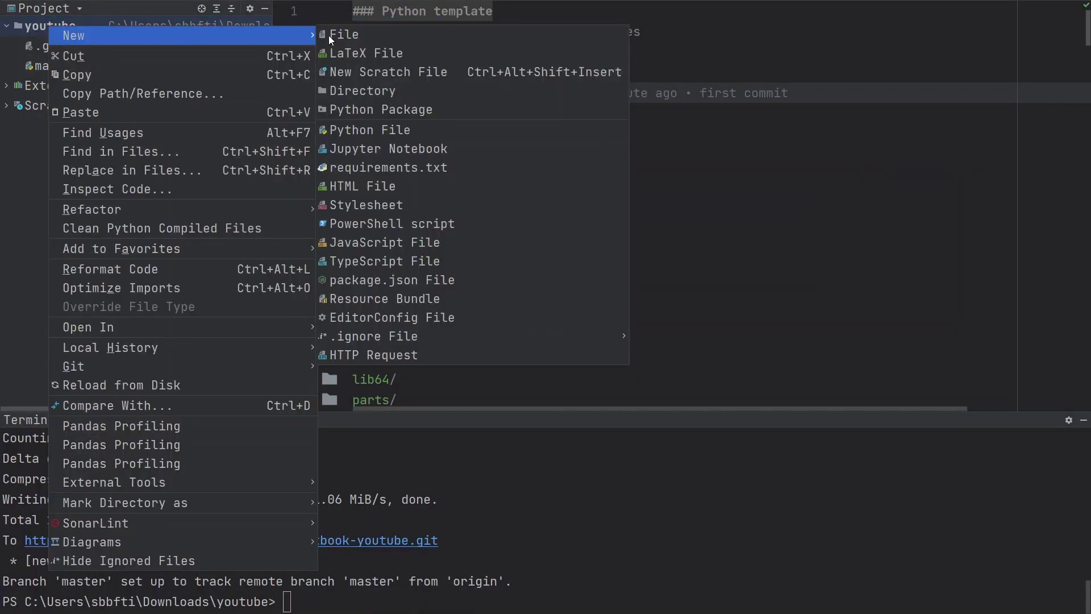
left_click(363, 33)
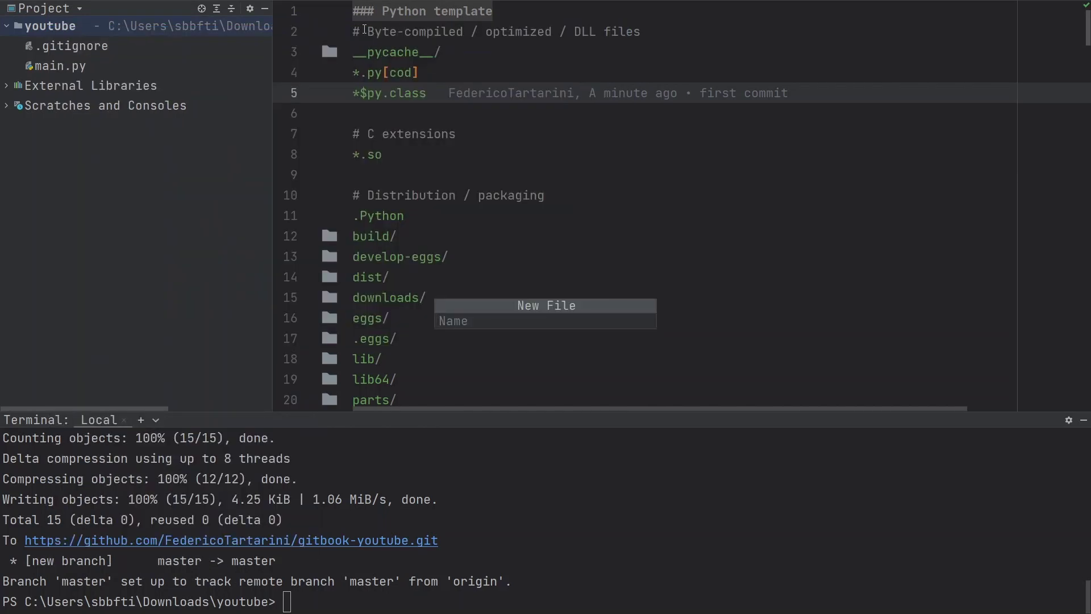
type(".gitbook.yaml")
key("Return")
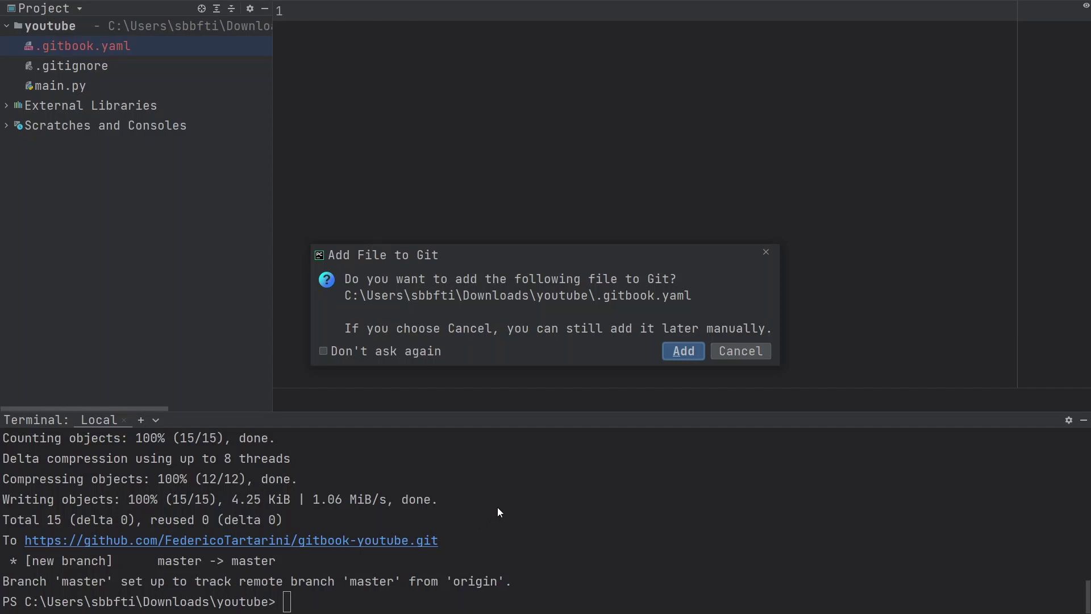
left_click(684, 351)
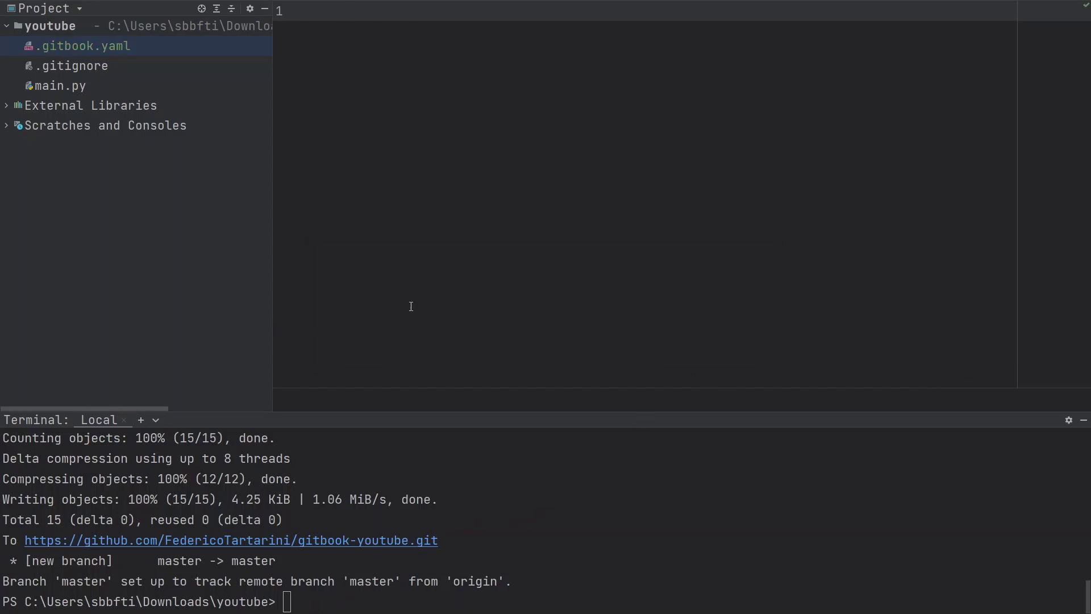
Step: Enter the line root: ./docs/ in .gitbook.yaml to set the documentation folder
type("root")
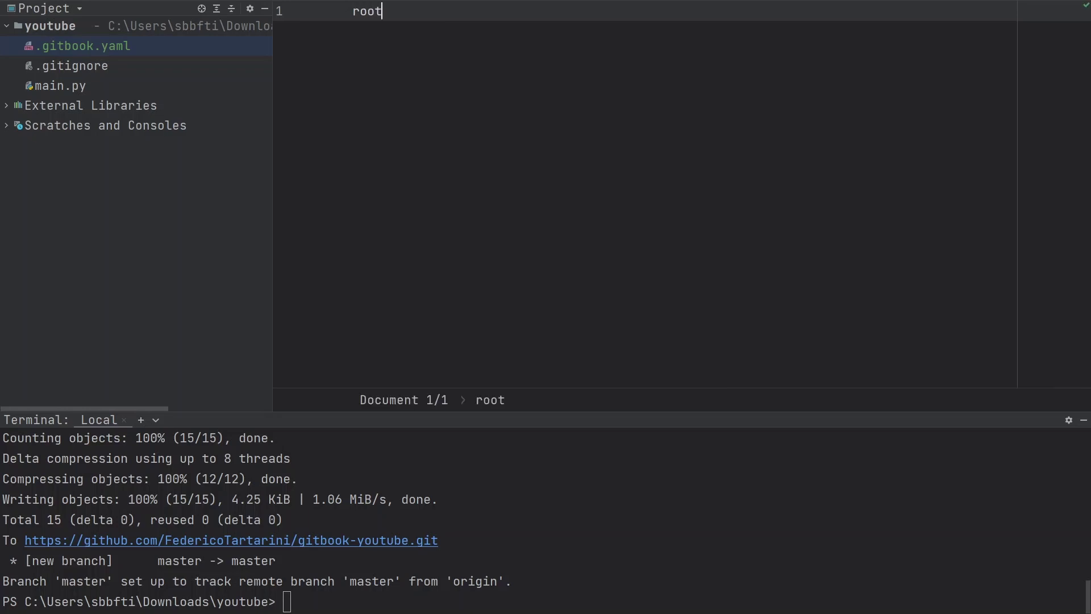
type(": ./docs/")
left_click_drag(353, 12, 397, 11)
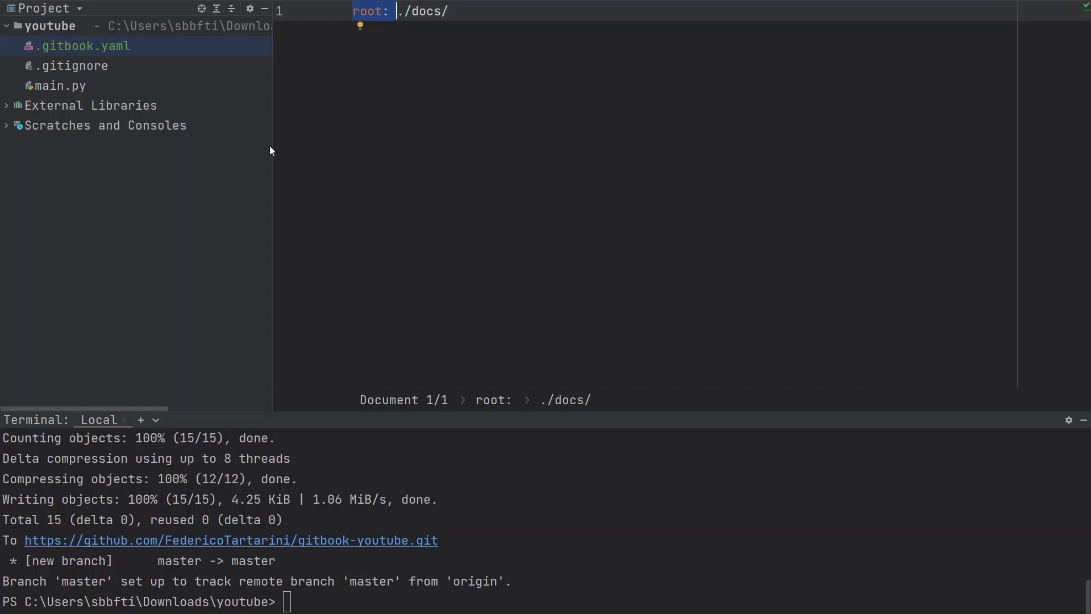
Step: Review the pages of the YouTube space on GitBook in Brave, and return to PyCharm to recheck the root line in .gitbook.yaml
key("alt+Tab")
key("alt+Tab")
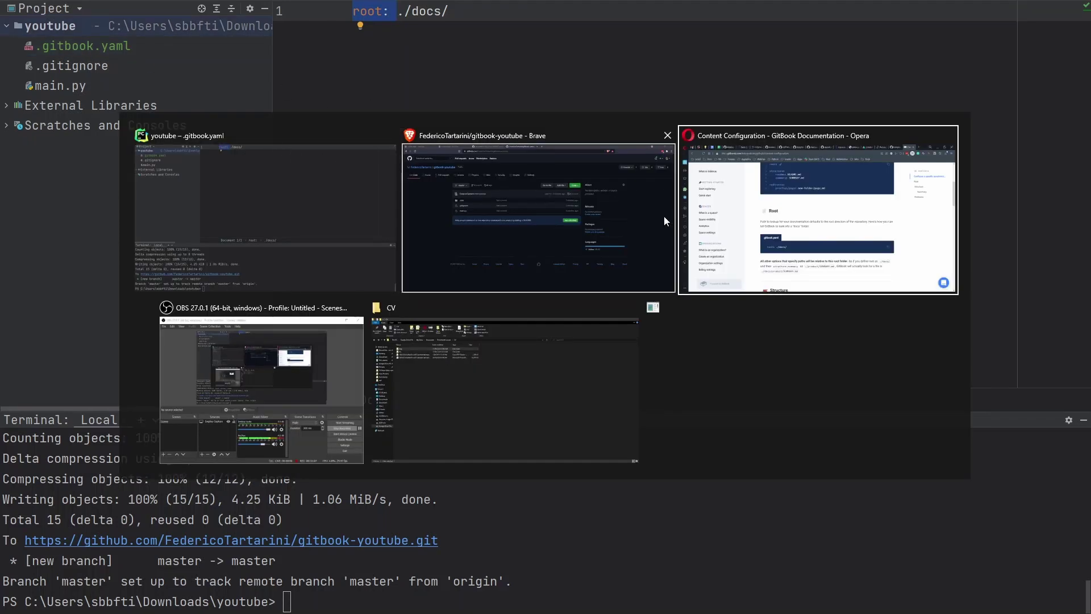
left_click(621, 223)
left_click(86, 9)
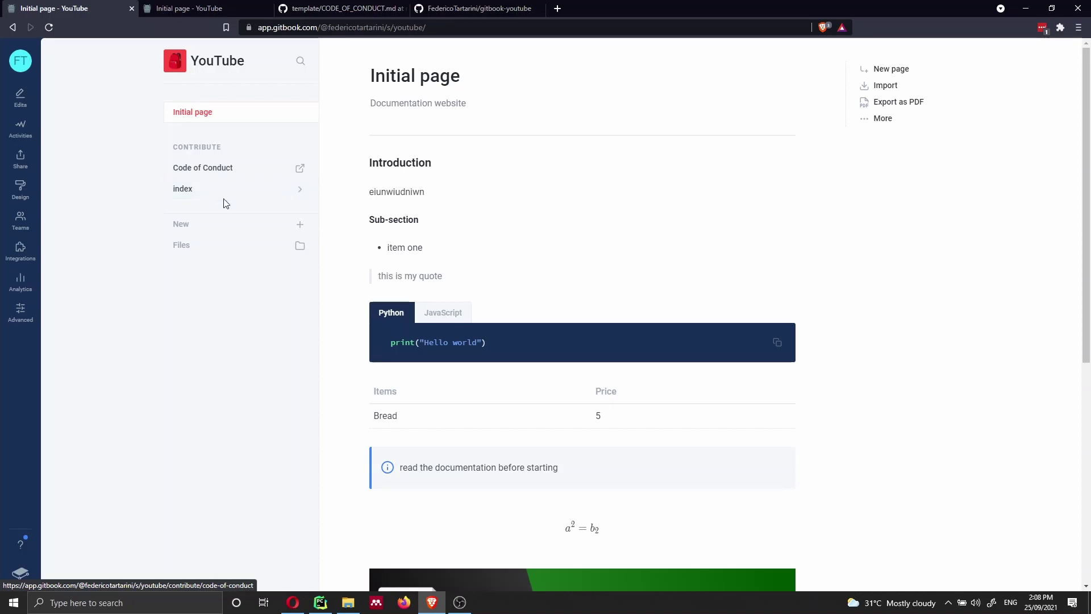
key("alt+Tab")
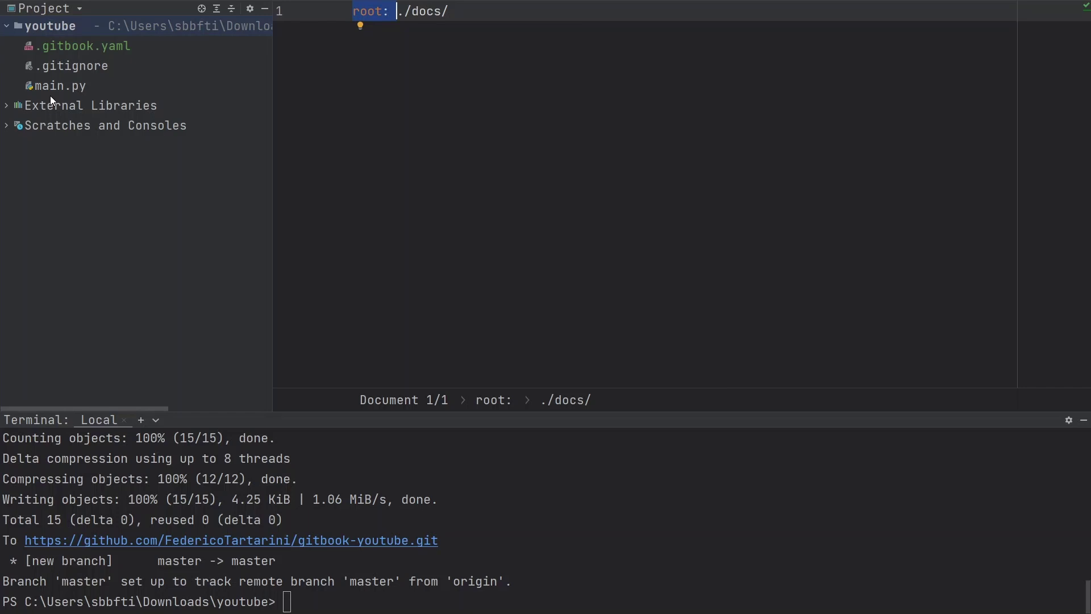
left_click_drag(459, 11, 351, 12)
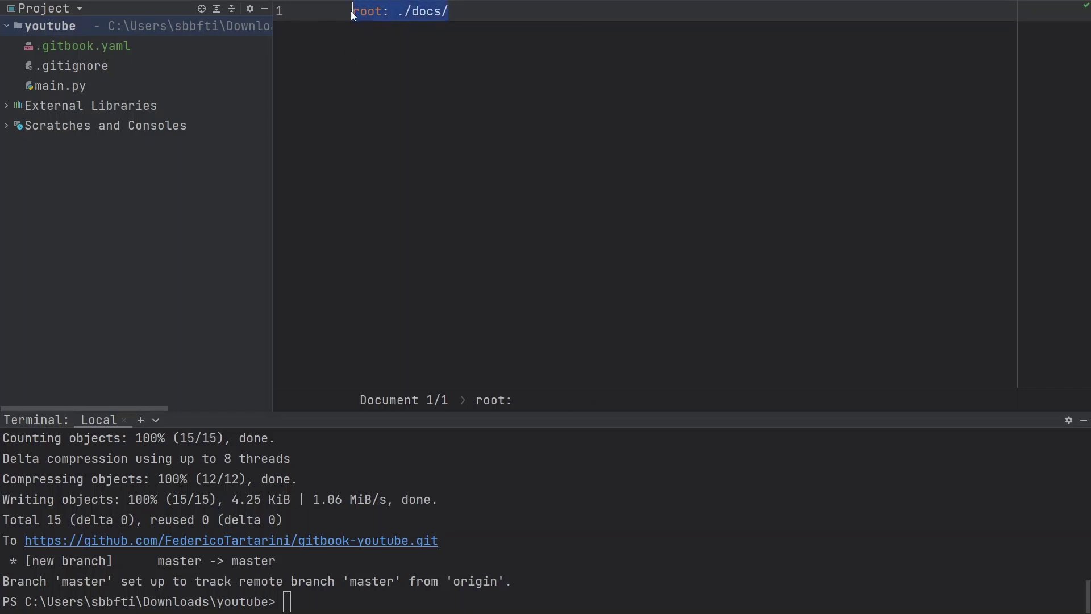
left_click(411, 20)
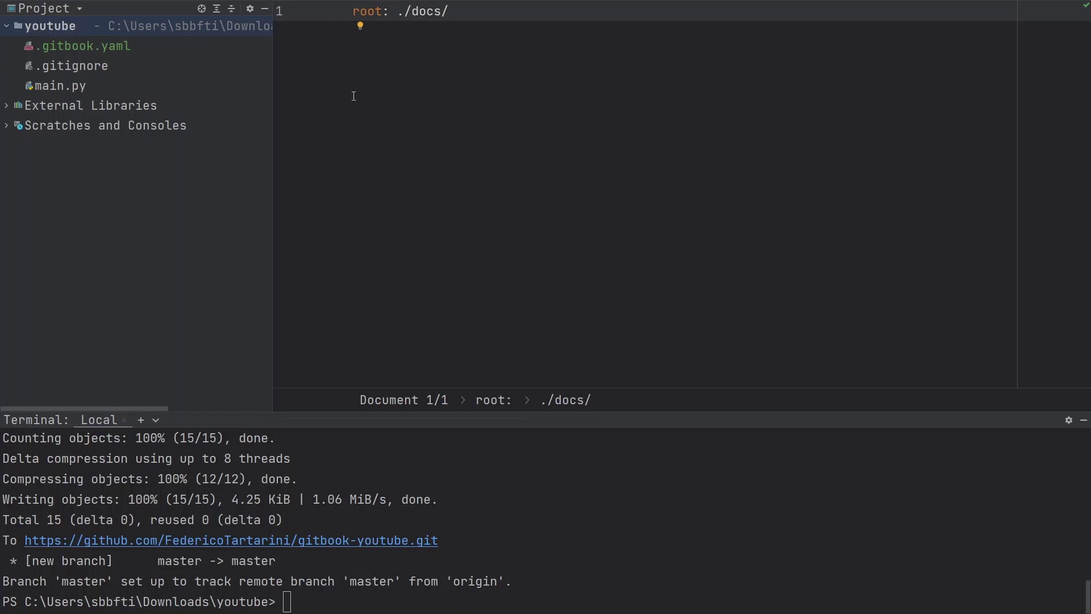
Step: Commit .gitbook.yaml and vcs.xml with the message "feat: created gitbook.yaml" and push the commit to origin master
key("ctrl+k")
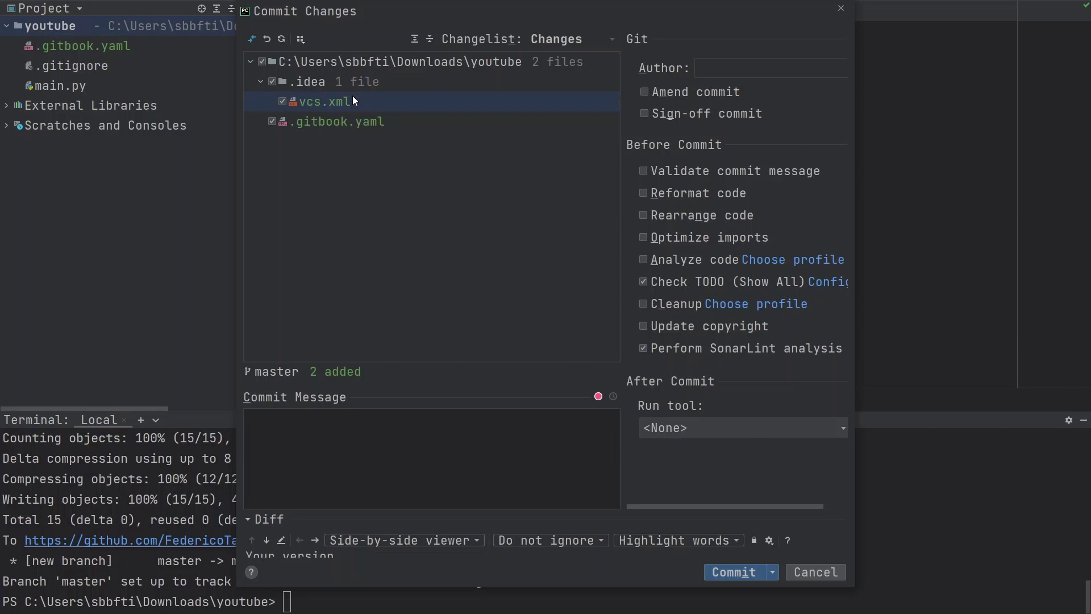
type("feat")
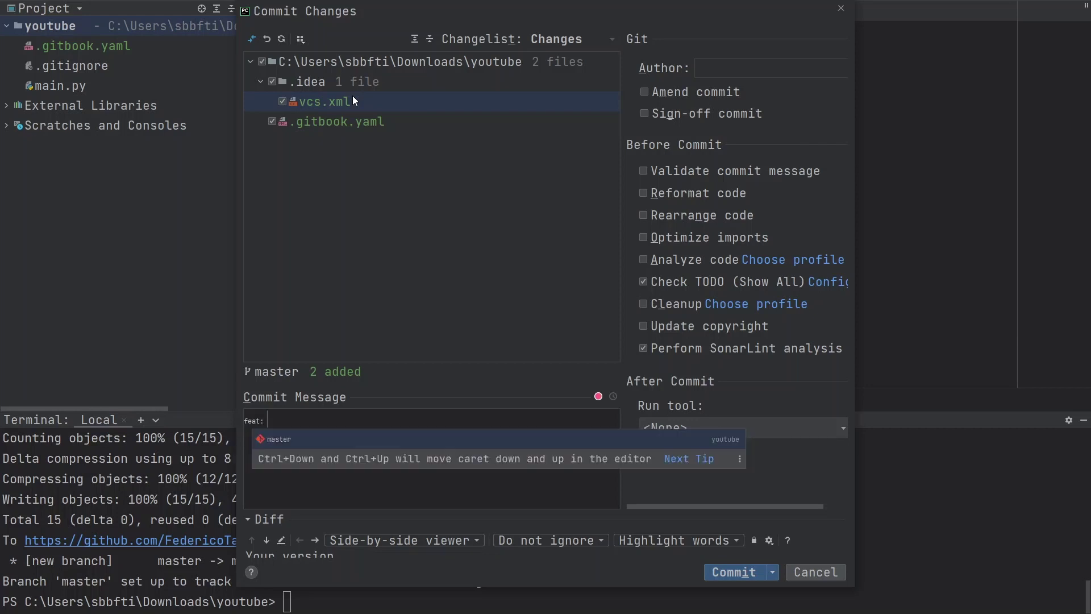
type(": ")
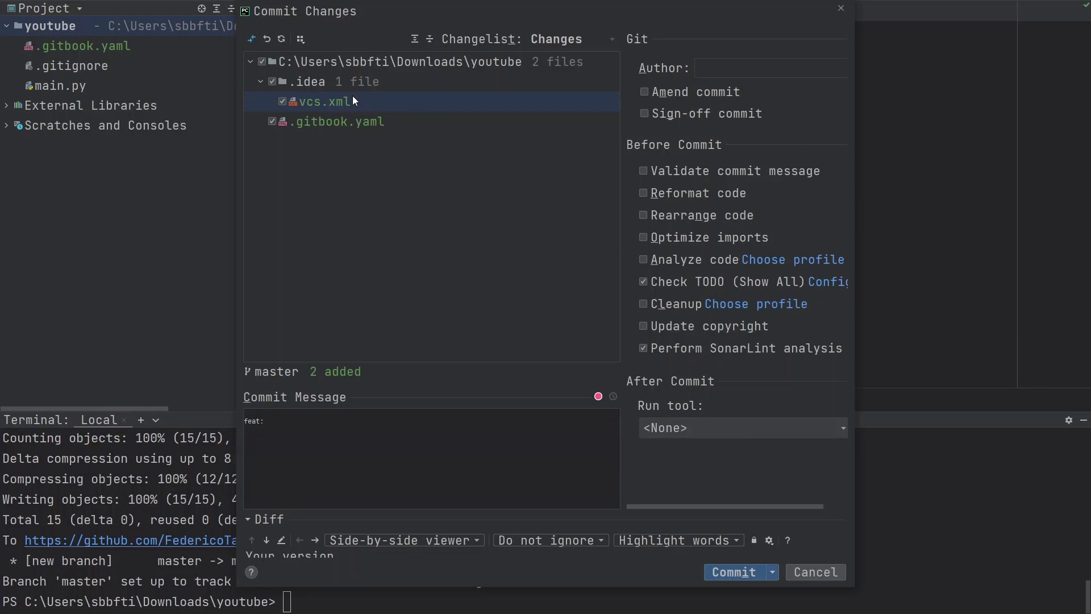
type("created gitbook.yaml")
key("ctrl+alt+k")
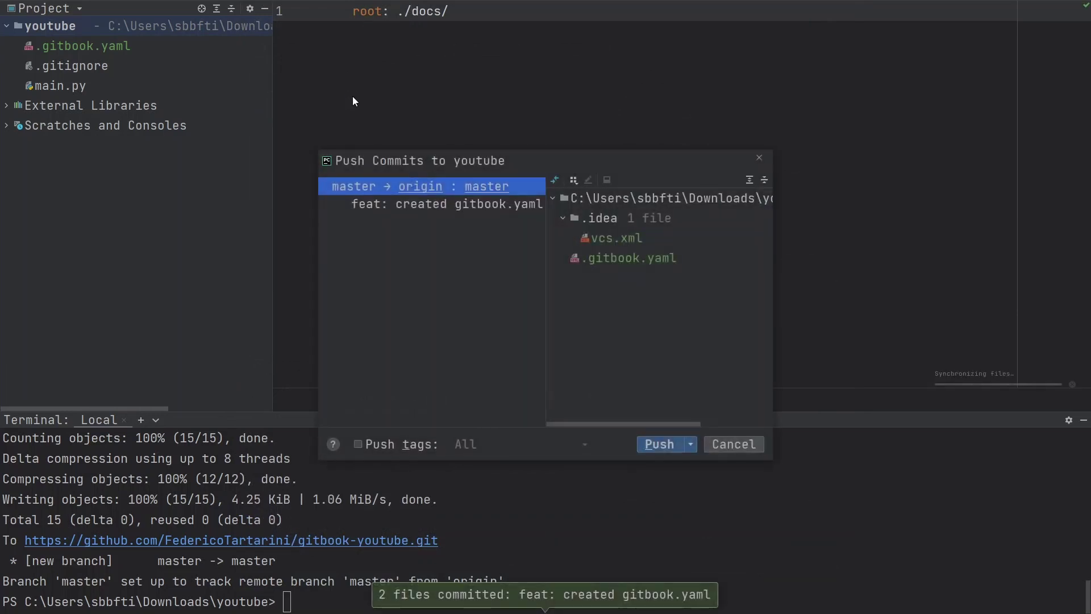
left_click(660, 445)
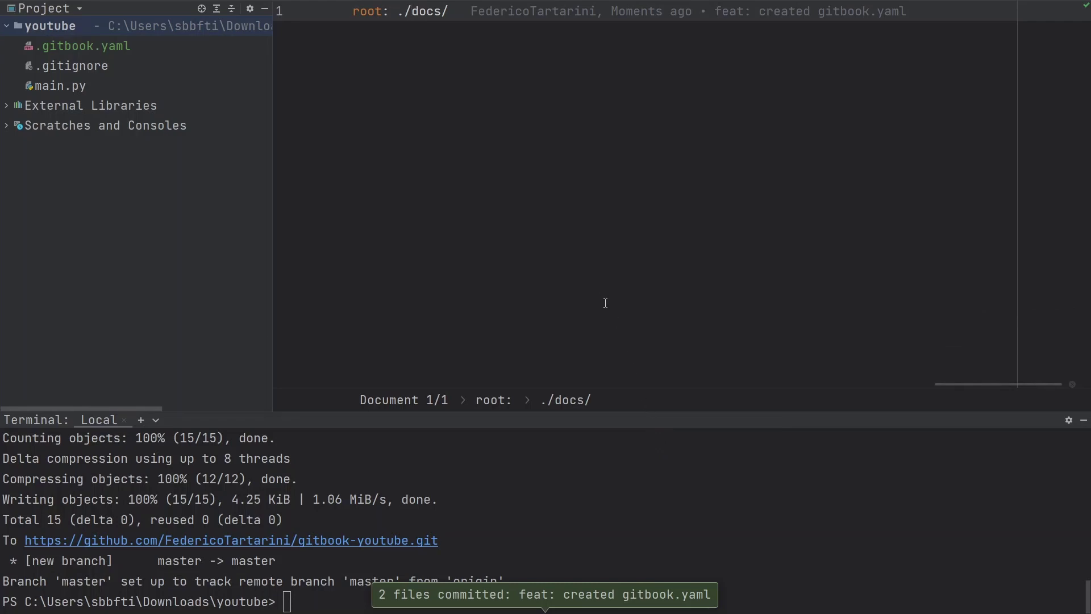
Step: Switch to Brave and reload the gitbook-youtube repository page on GitHub to check the pushed files
key("alt+Tab")
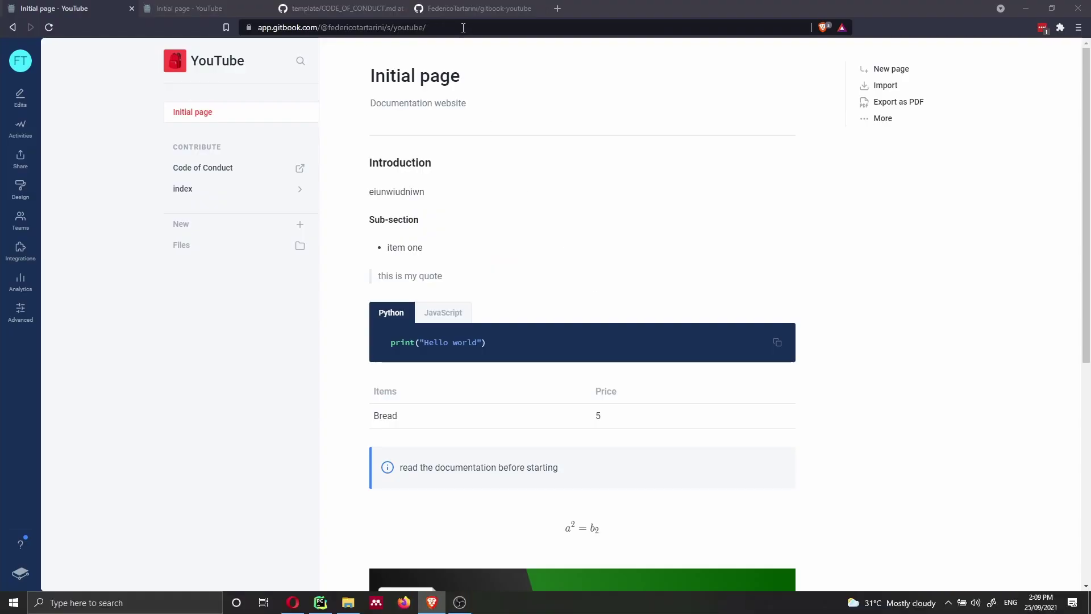
left_click(474, 8)
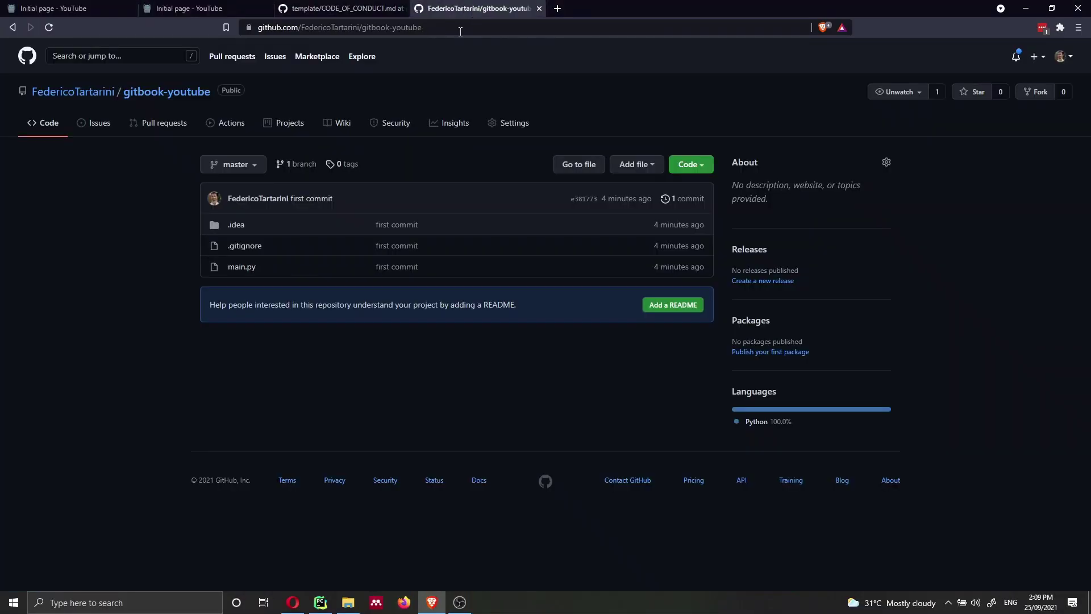
left_click(50, 27)
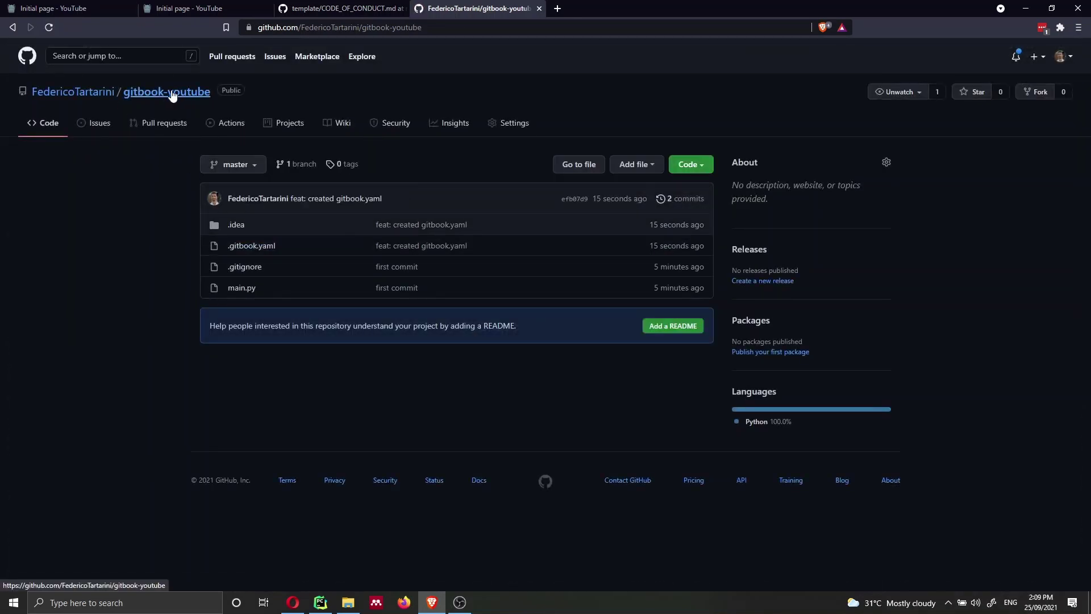
Step: Enable the GitHub integration for the GitBook YouTube space, listing only public repositories, and select the gitbook-youtube repository
left_click(78, 10)
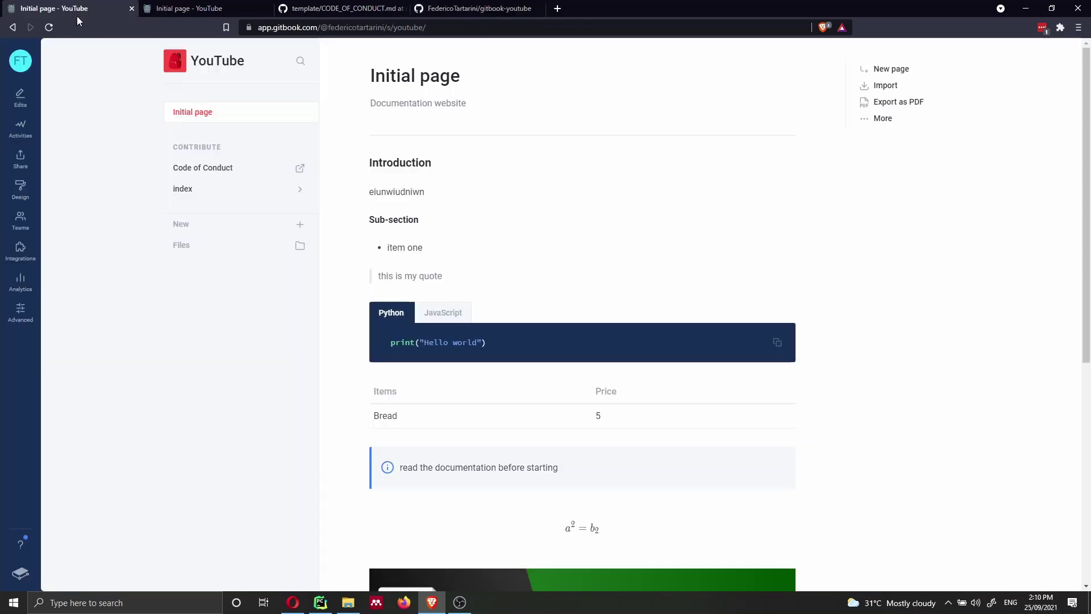
left_click(21, 249)
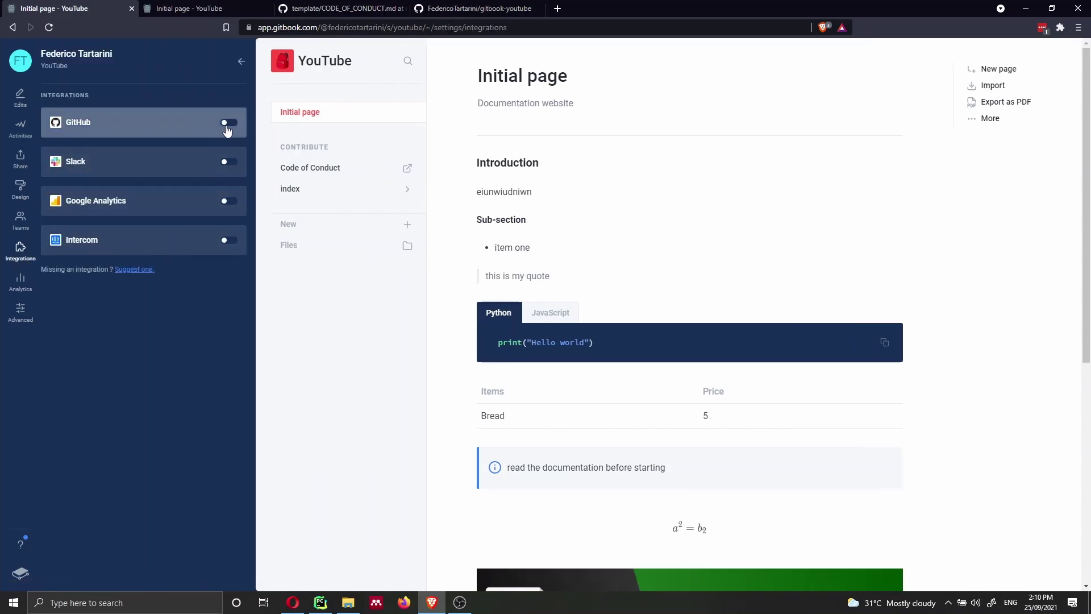
left_click(227, 124)
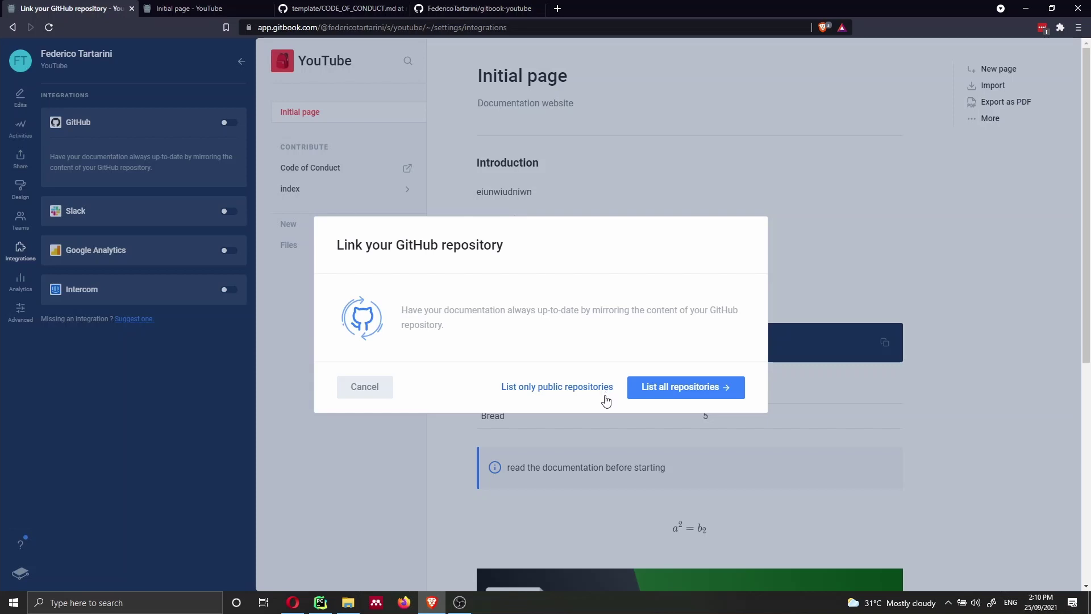
left_click(531, 395)
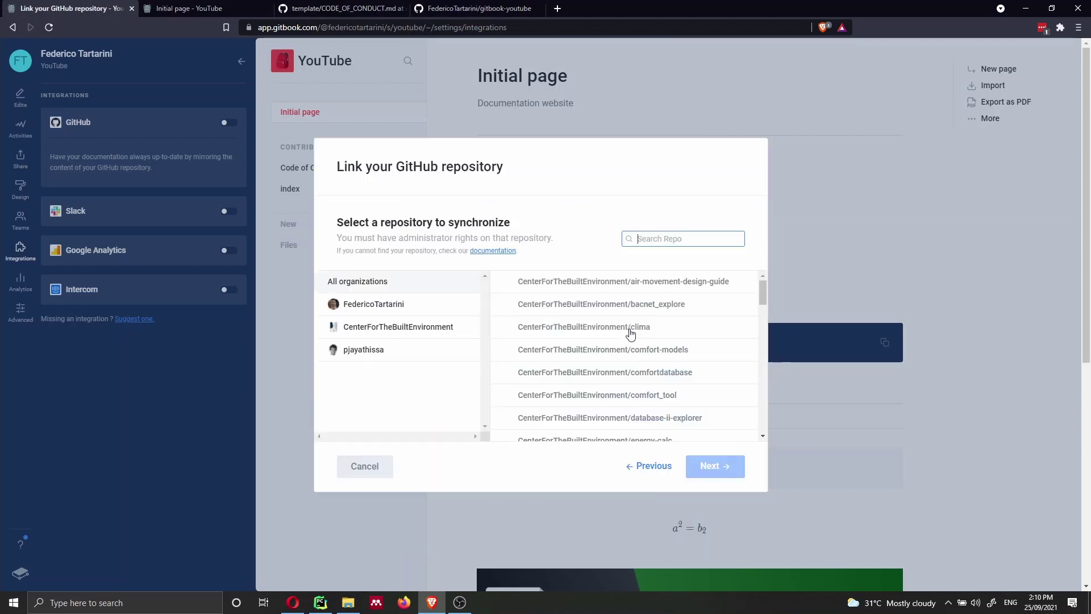
type("gitbook")
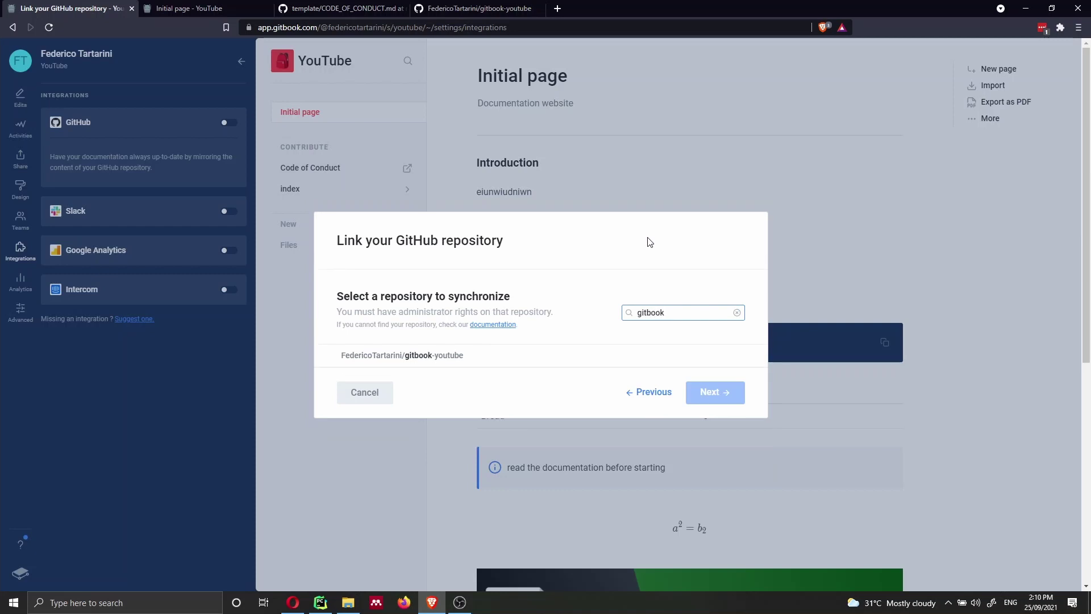
left_click(451, 359)
left_click(710, 393)
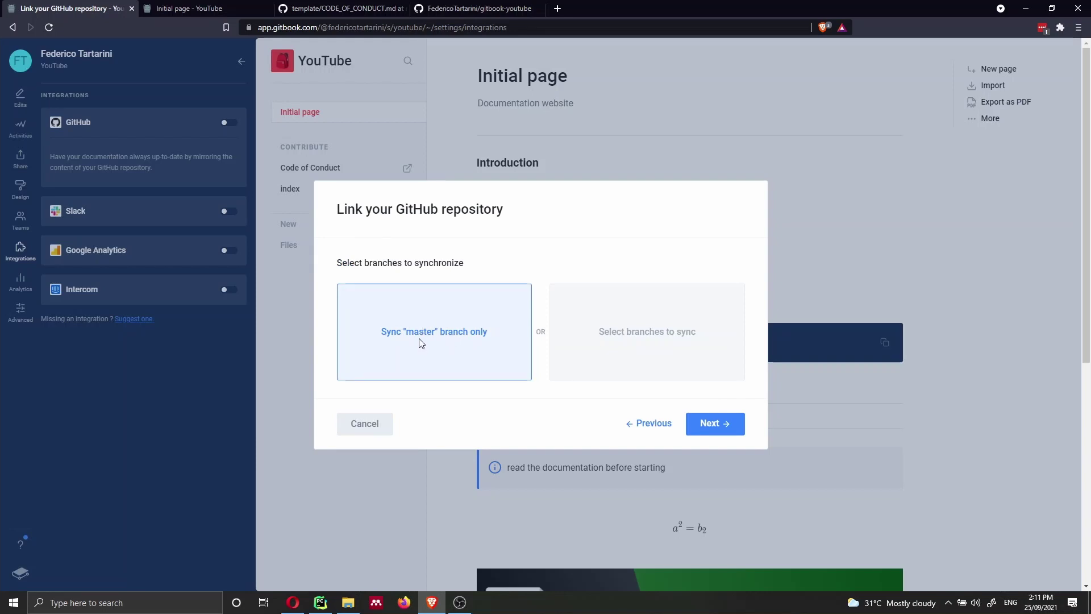
Step: View the option for choosing specific branches, but set the integration to sync the master branch only and continue
left_click(643, 341)
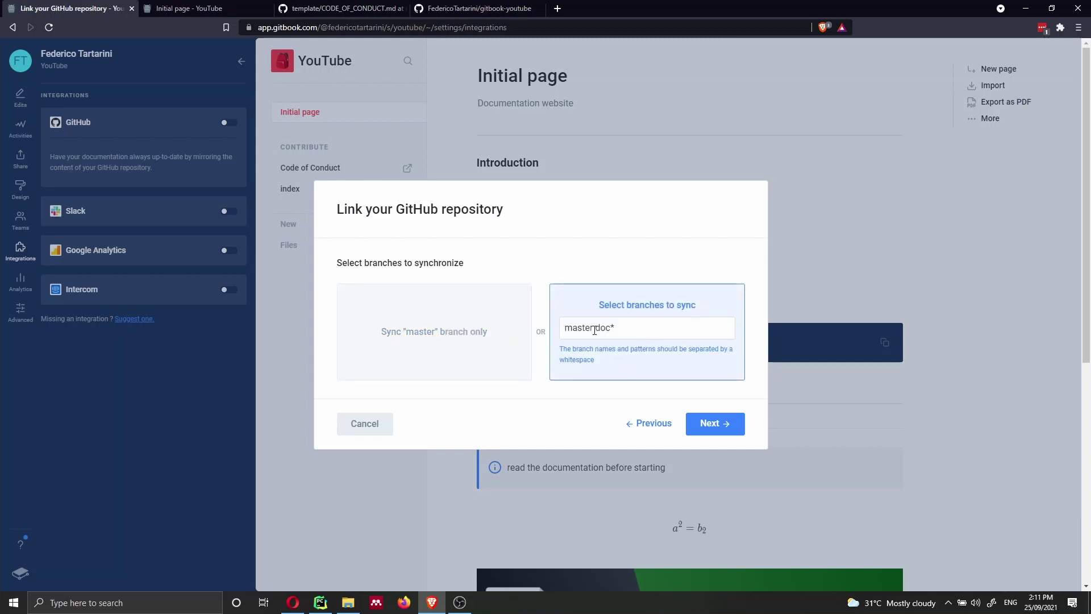
left_click(456, 336)
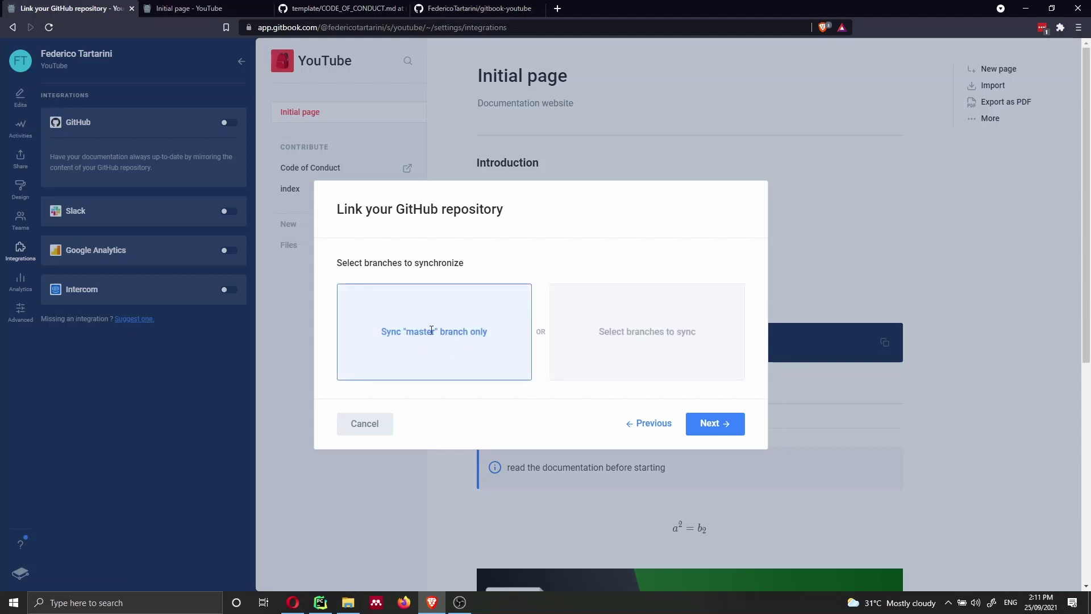
left_click(729, 425)
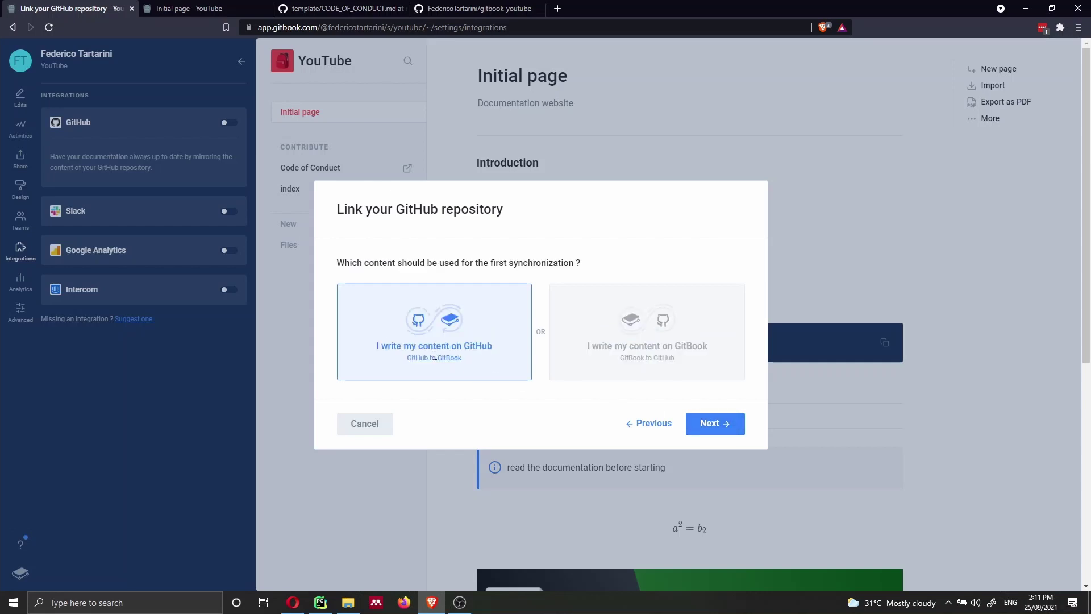
Step: Choose the GitBook content for the first synchronization (GitBook to GitHub), complete the repository link and go live
left_click(651, 350)
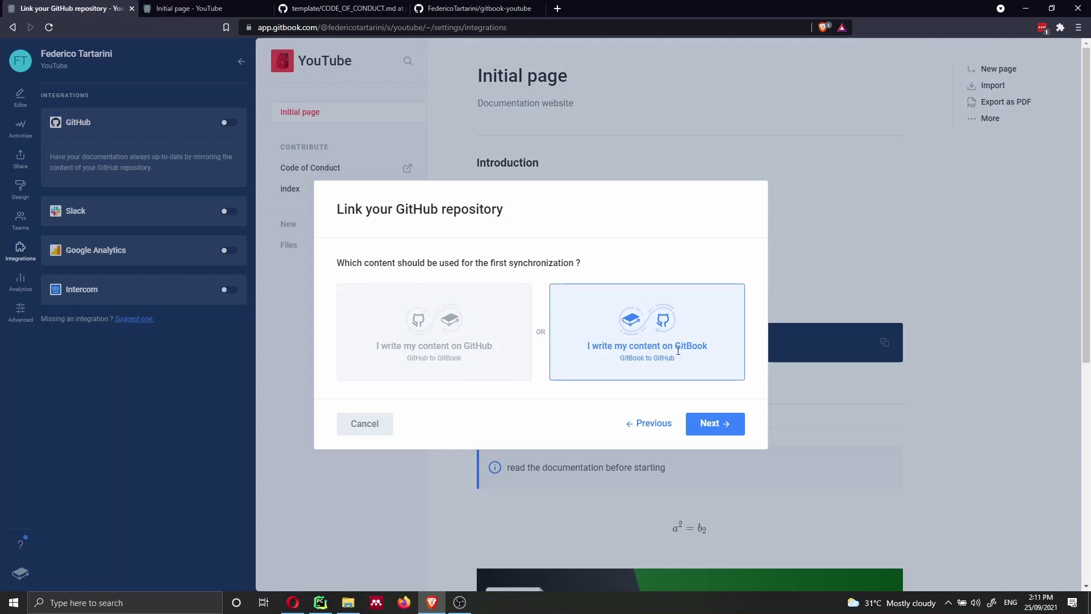
left_click_drag(491, 263, 574, 262)
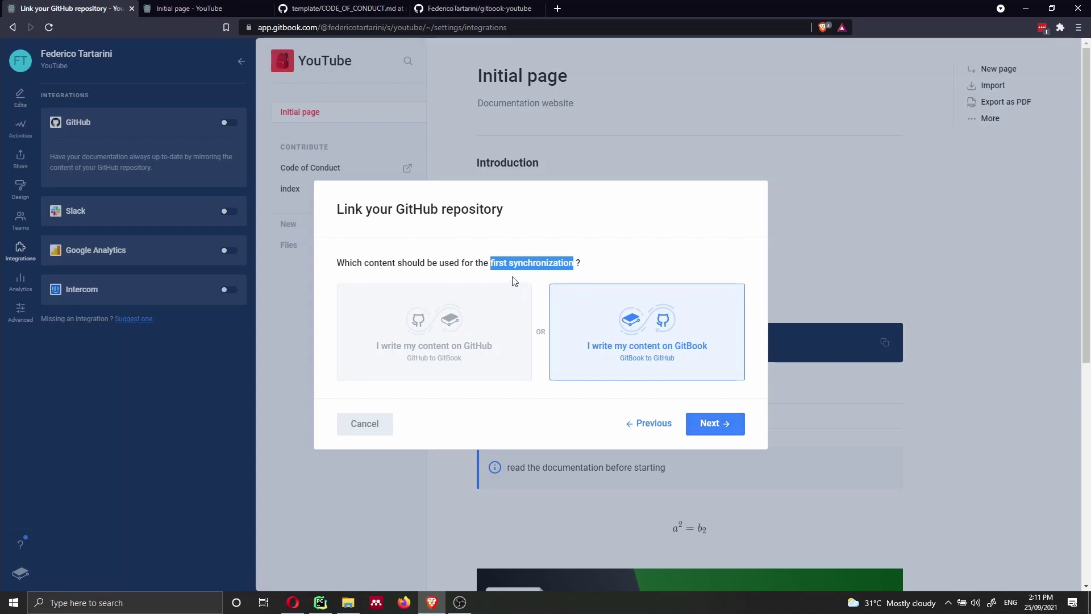
left_click(713, 424)
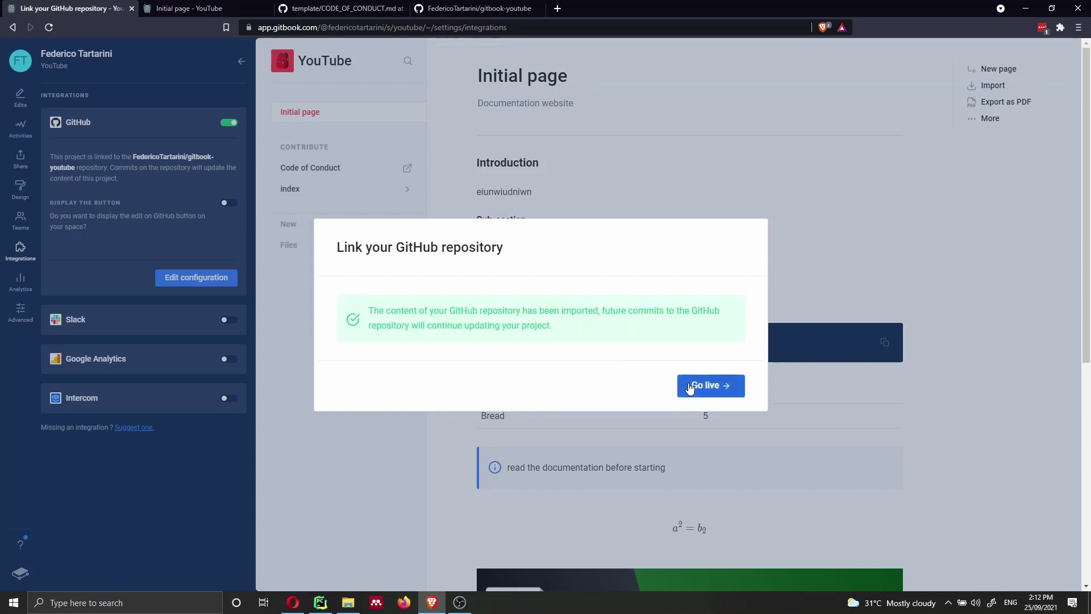
left_click(691, 389)
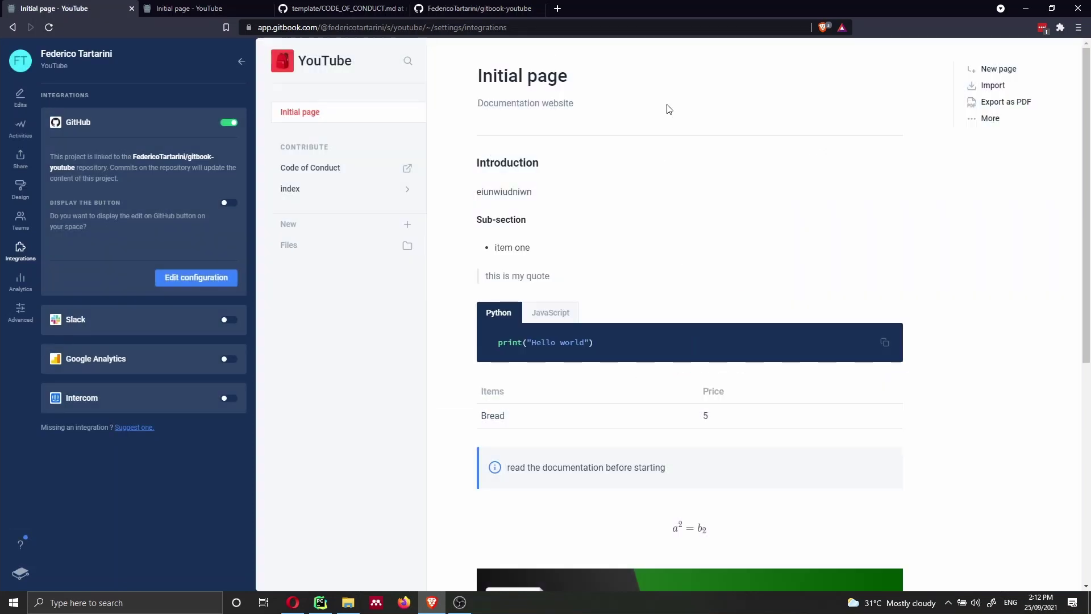
Step: Reload the gitbook-youtube repository on GitHub and open its docs folder to check the synchronized files
left_click(508, 12)
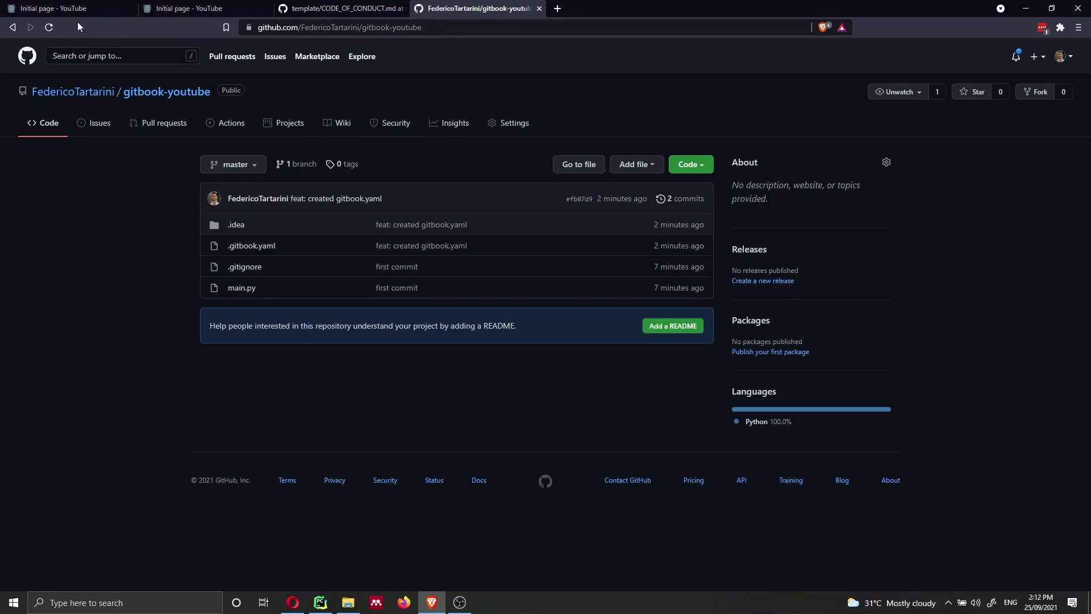
left_click(50, 28)
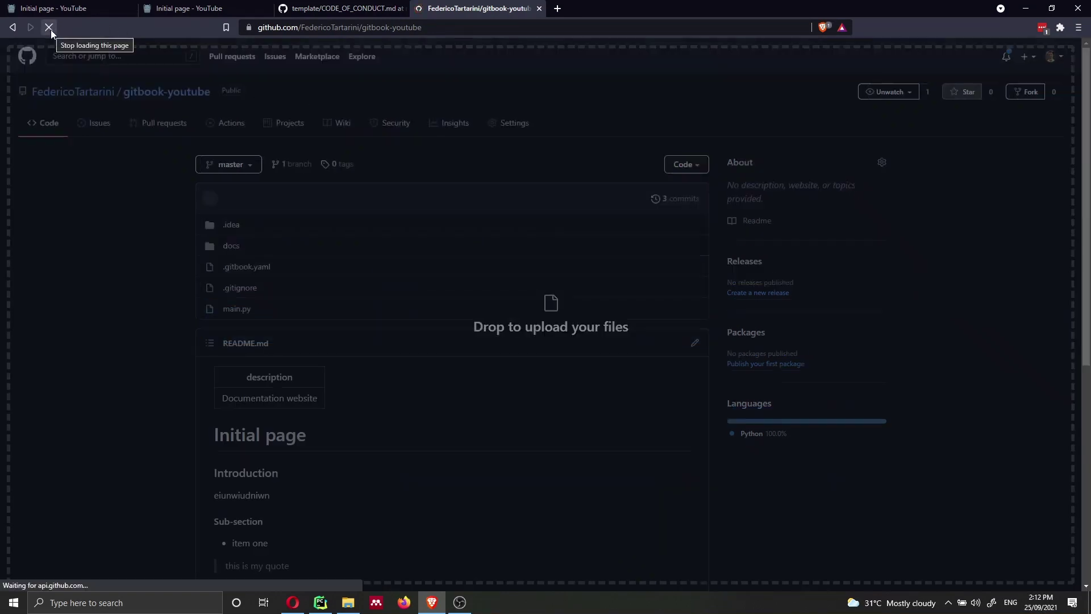
left_click(232, 247)
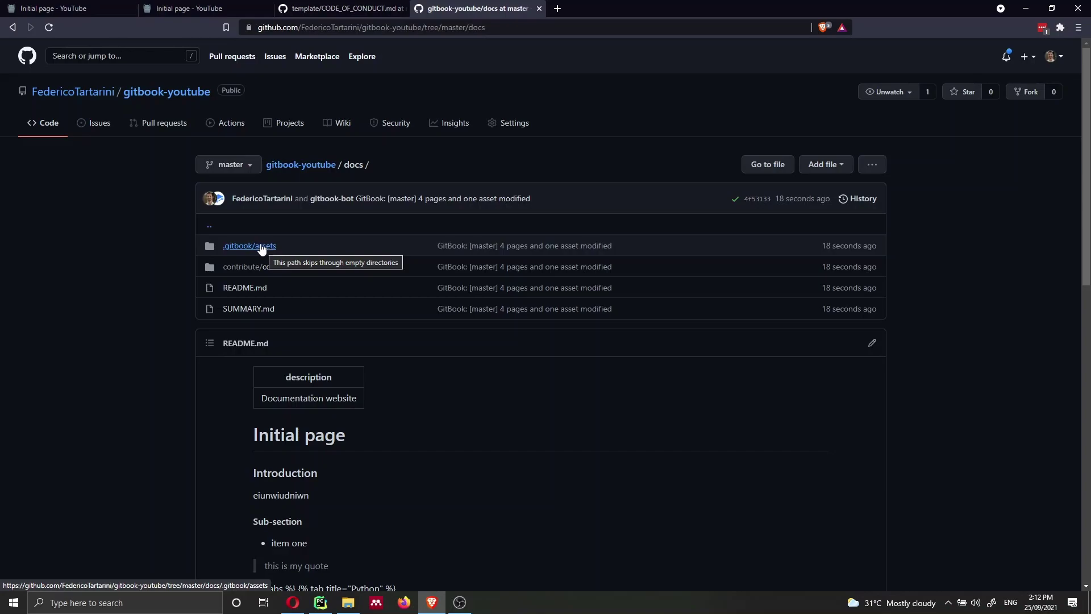
Step: Return to PyCharm and update the project by merging incoming changes into the current branch
key("alt+Tab")
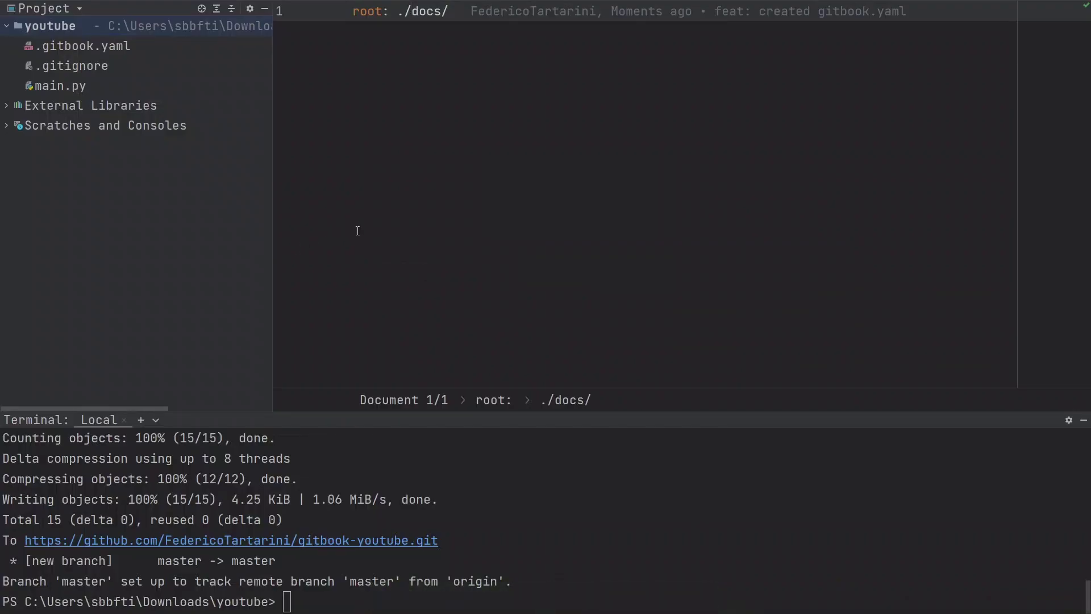
key("ctrl+t")
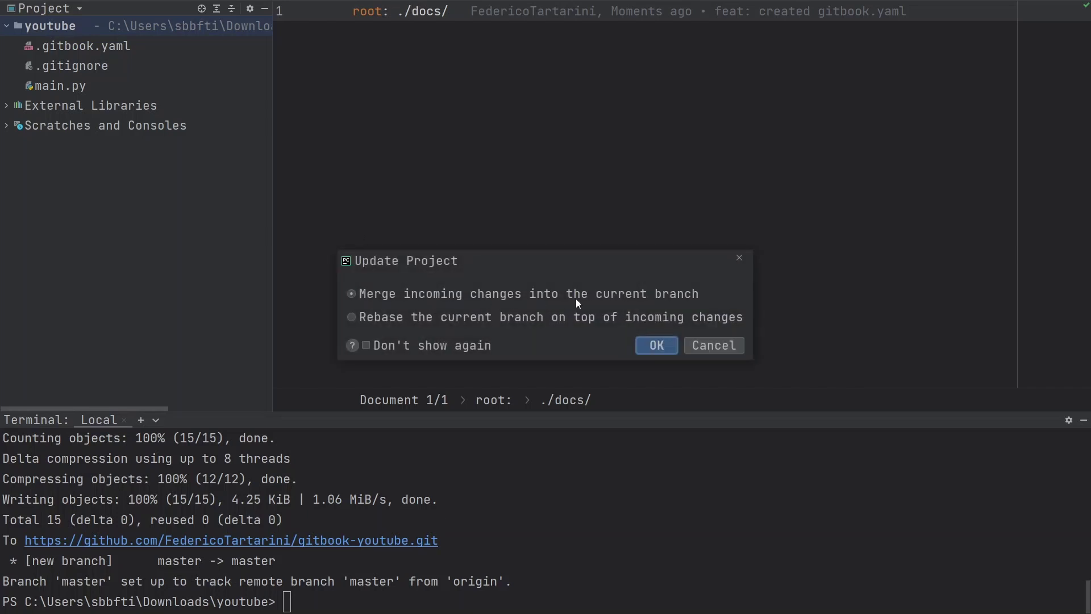
left_click(657, 345)
Step: Expand the docs and contribute folders, and review README.md and the table of contents in SUMMARY.md
left_click(17, 46)
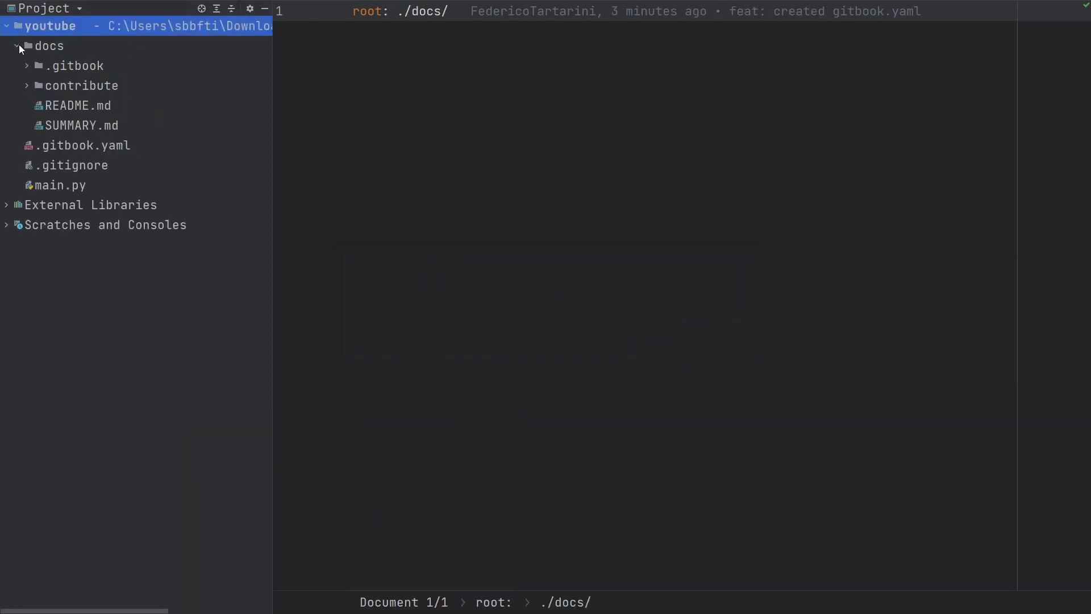
left_click(28, 85)
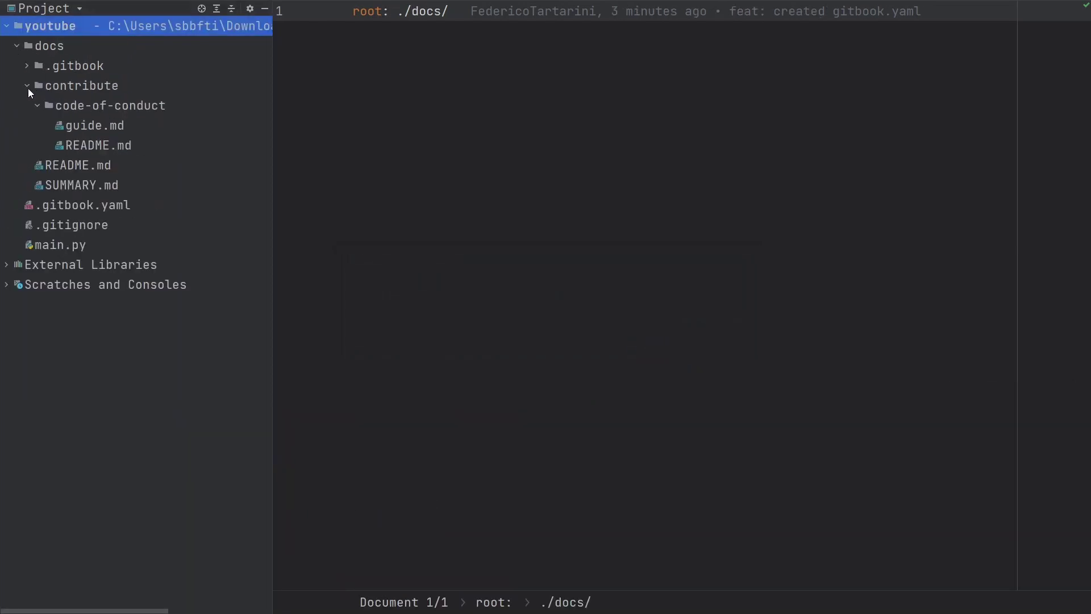
double_click(59, 163)
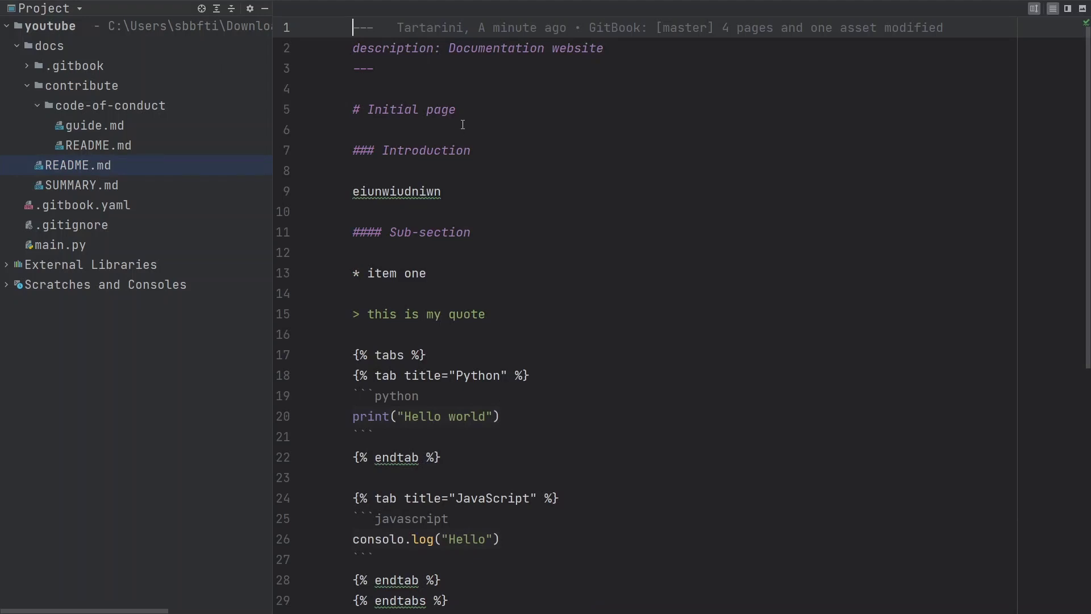
double_click(98, 183)
left_click_drag(715, 211, 344, 38)
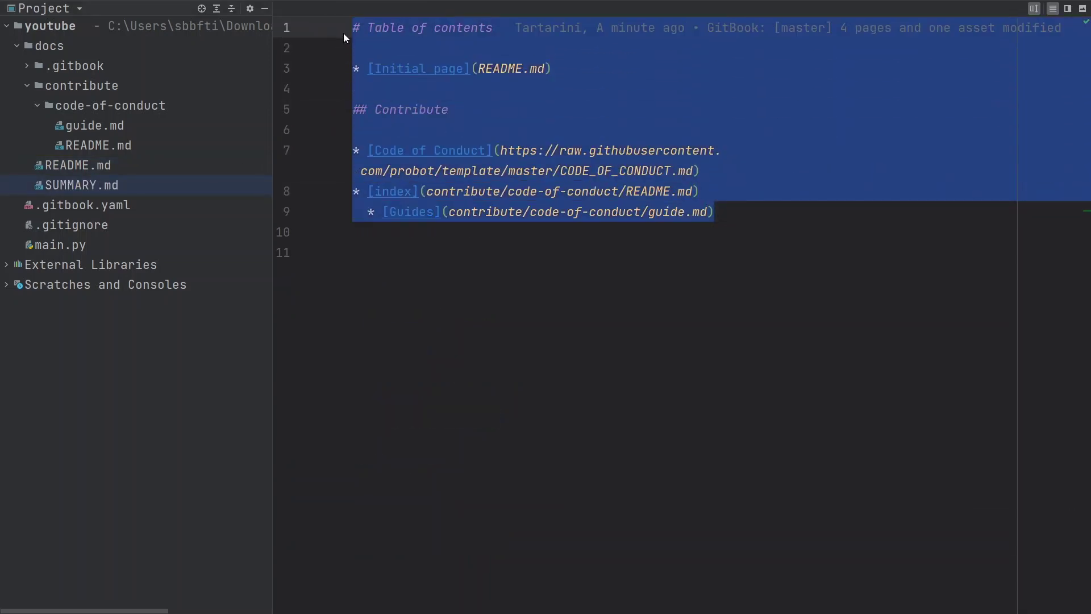
Step: Switch to Brave to compare the YouTube space's page navigation on GitBook with SUMMARY.md, and return to PyCharm
key("alt+Tab")
key("alt+Tab")
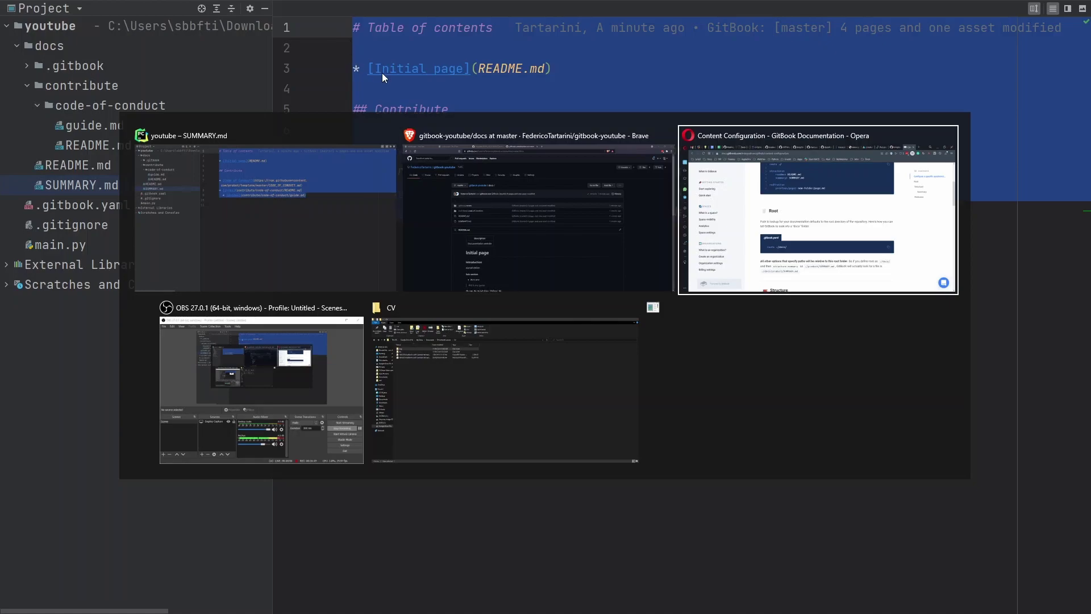
left_click(522, 171)
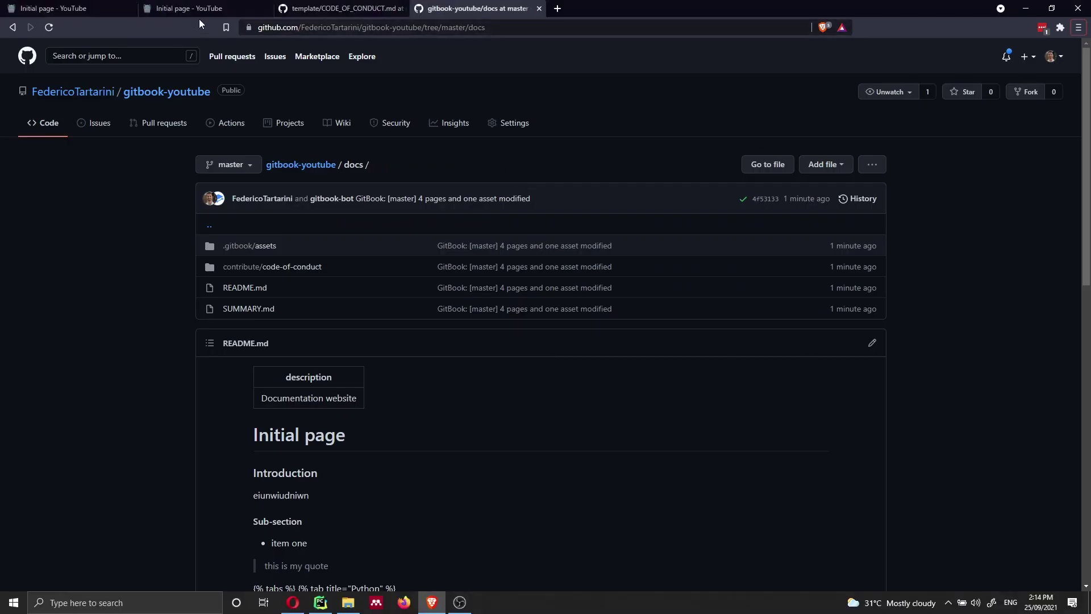
left_click(94, 9)
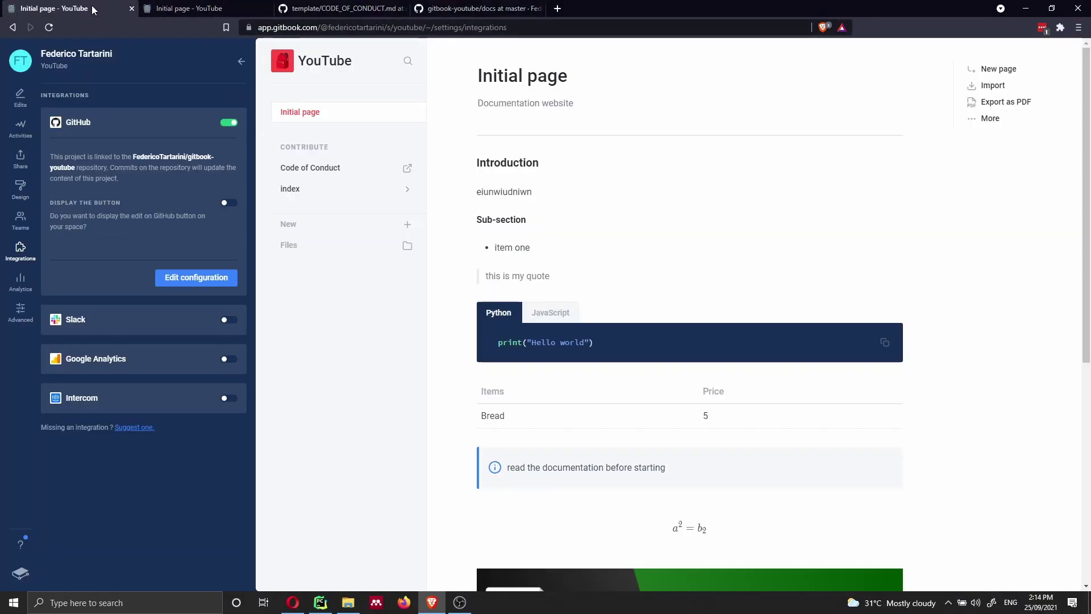
left_click(241, 62)
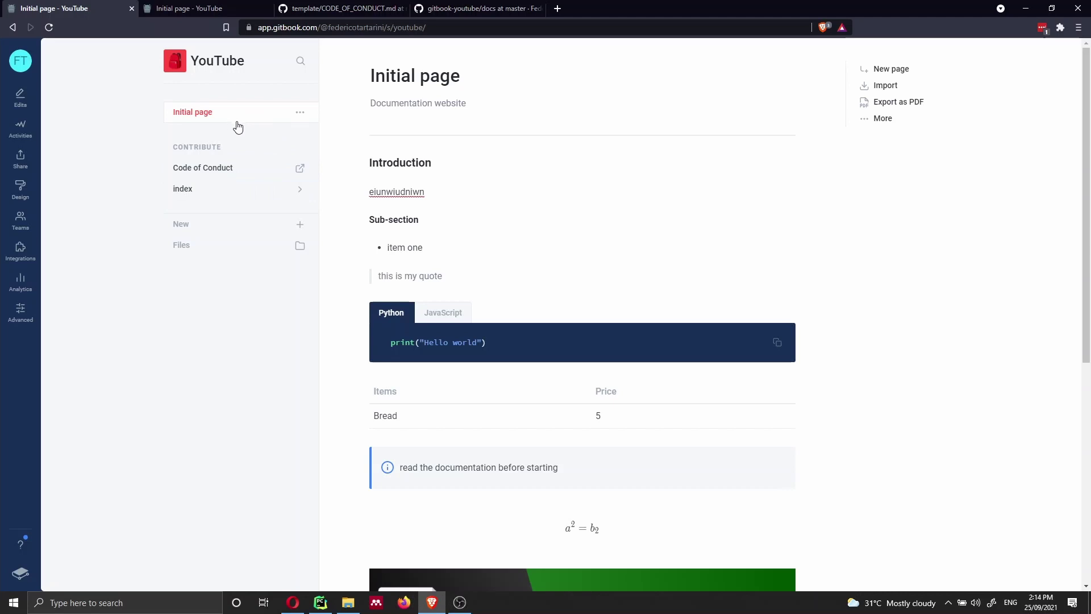
key("alt+Tab")
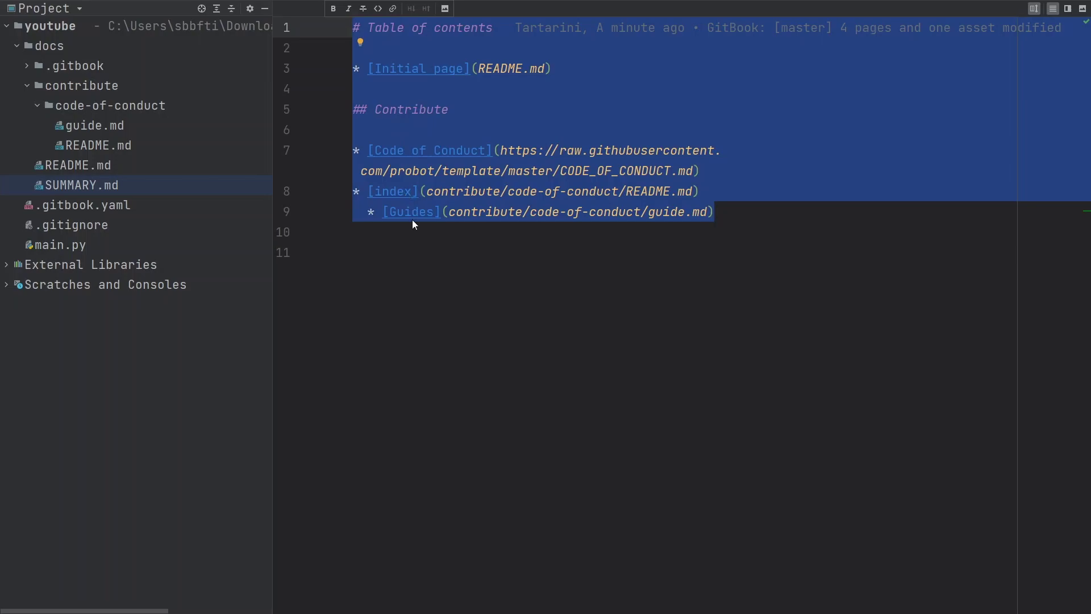
Step: Switch between Brave and PyCharm to compare the Contribute section's page hierarchy on GitBook with the entries in SUMMARY.md
key("alt+Tab")
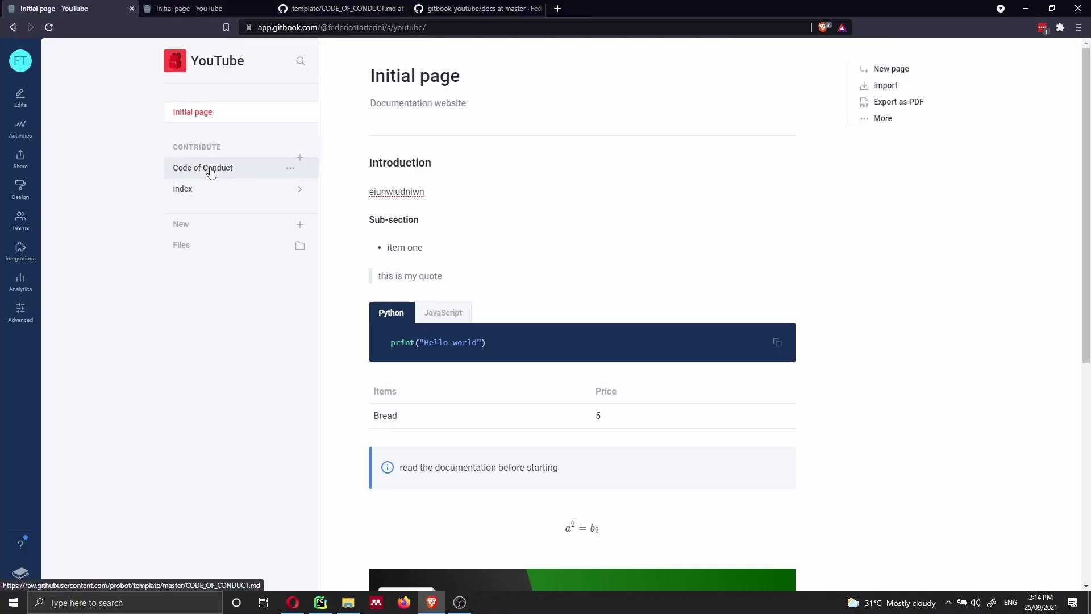
key("alt+Tab")
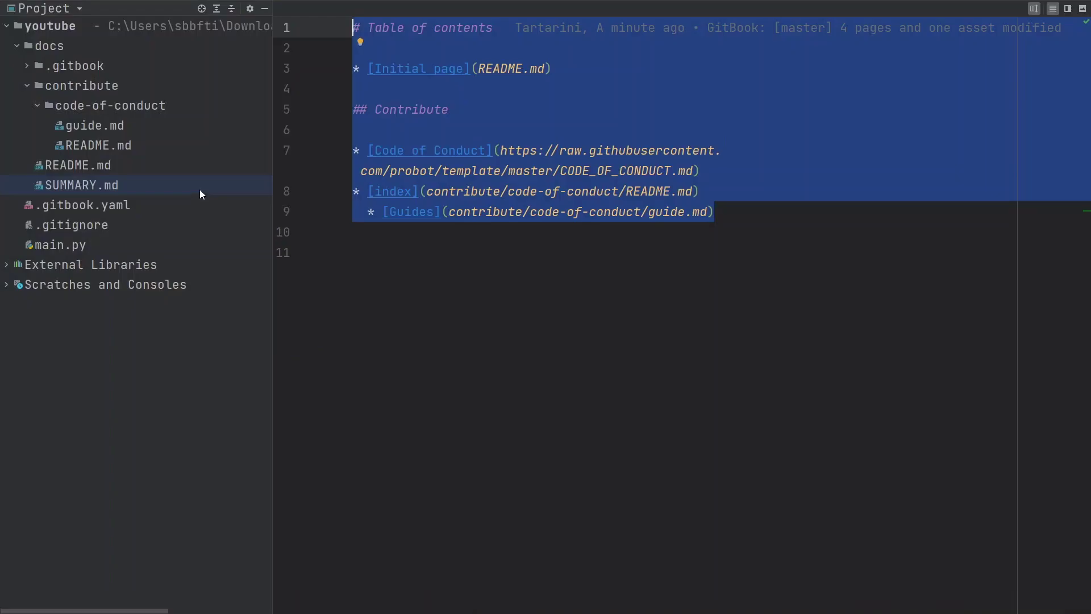
key("alt+Tab")
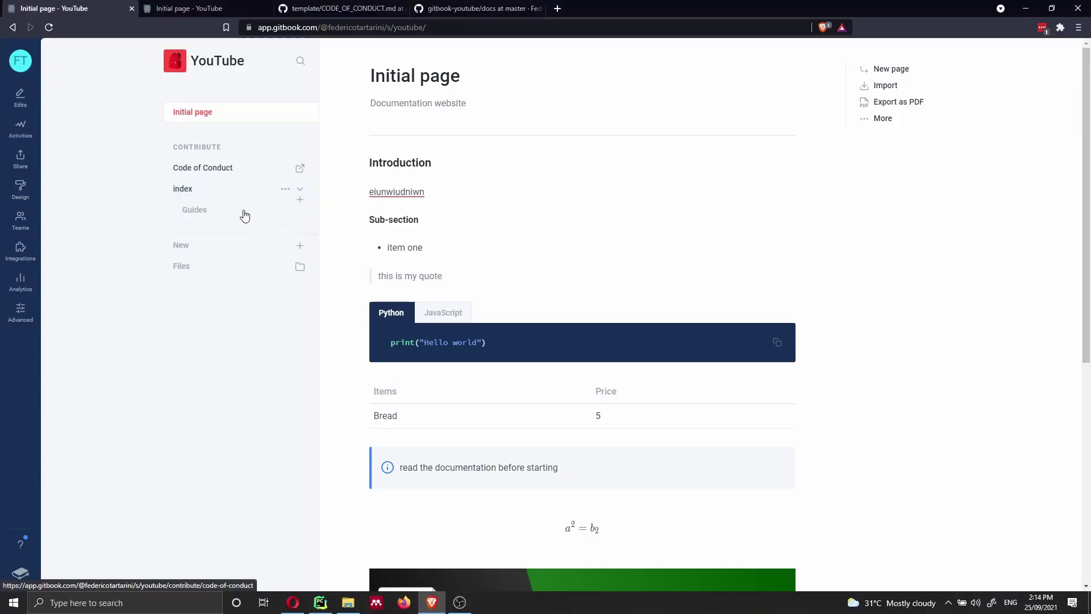
key("alt+Tab")
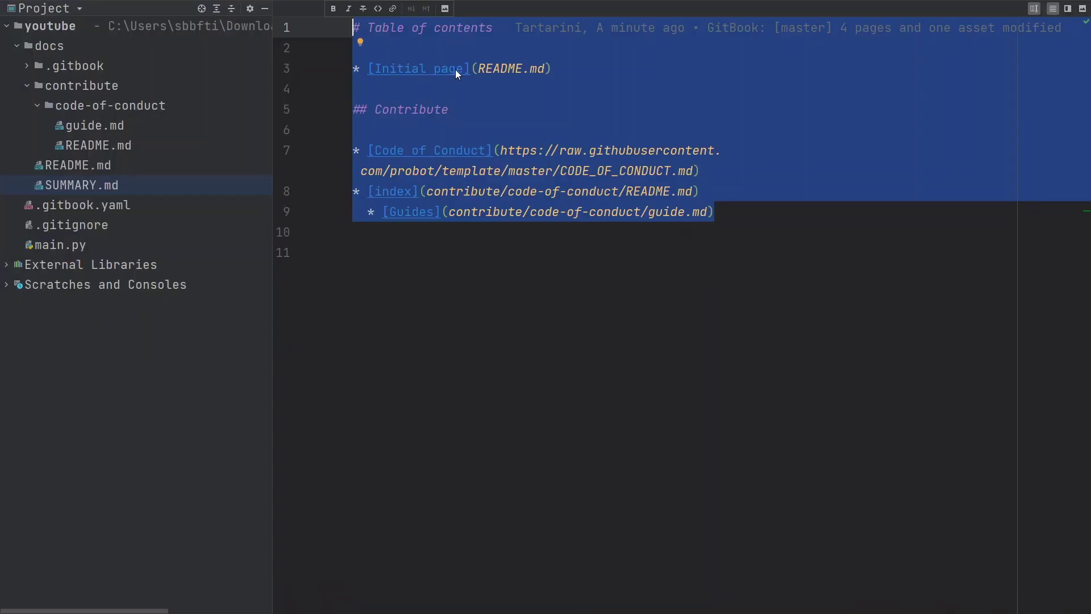
mouse_move(491, 70)
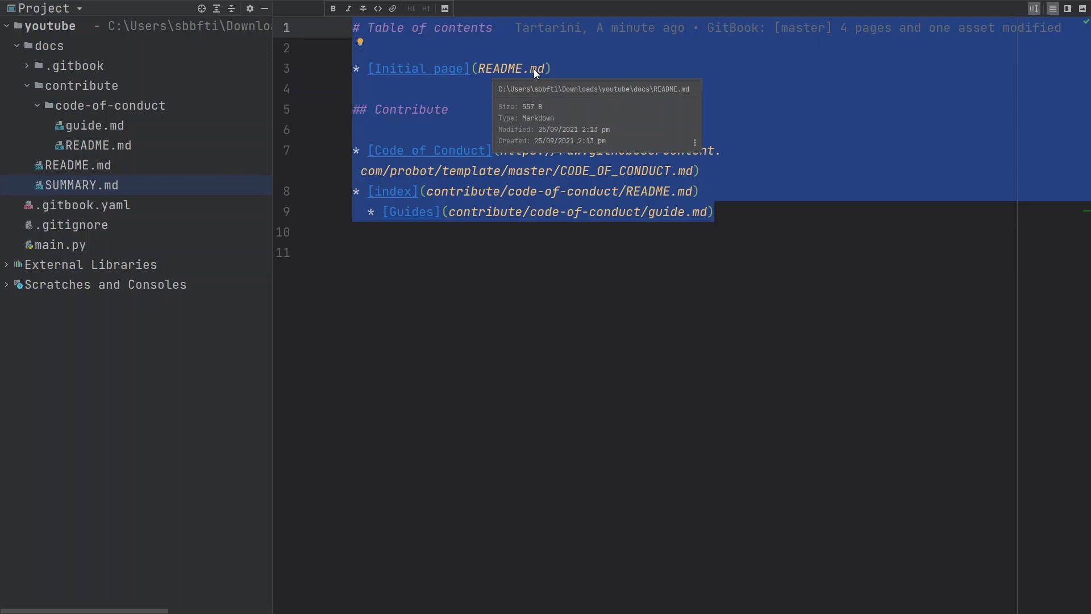
Step: Review README.md in code-of-conduct and in docs, and compare the latter with the GitBook Initial page in Brave before returning to PyCharm
double_click(122, 146)
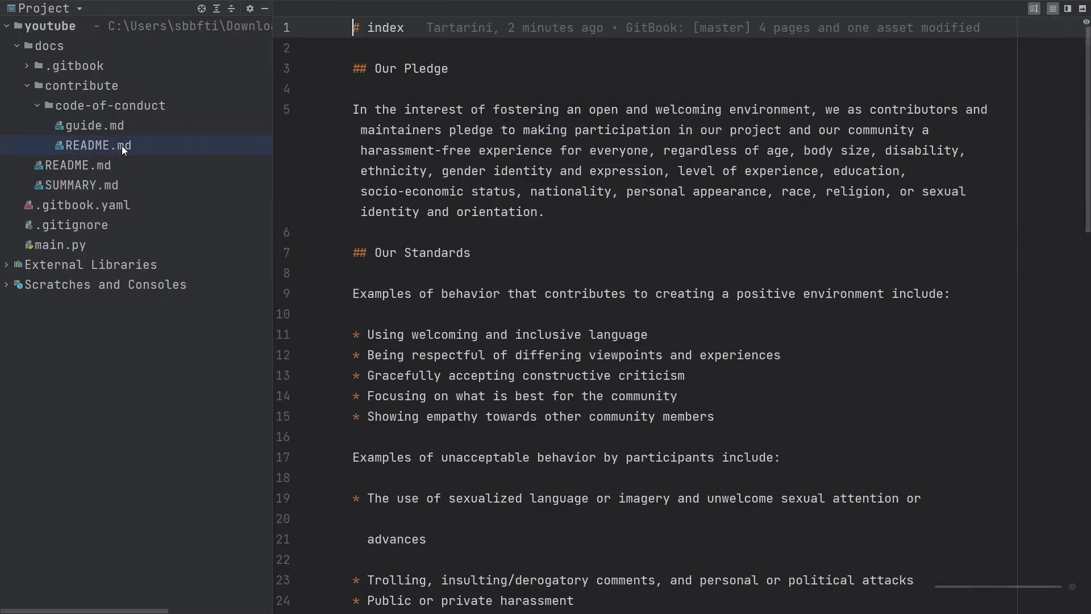
double_click(98, 165)
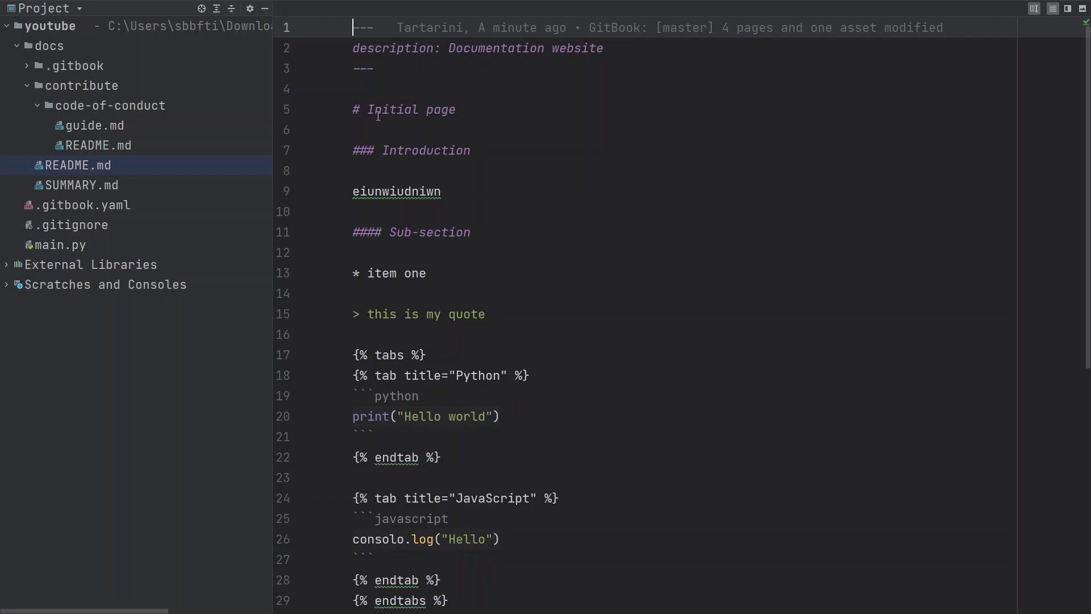
key("alt+Tab")
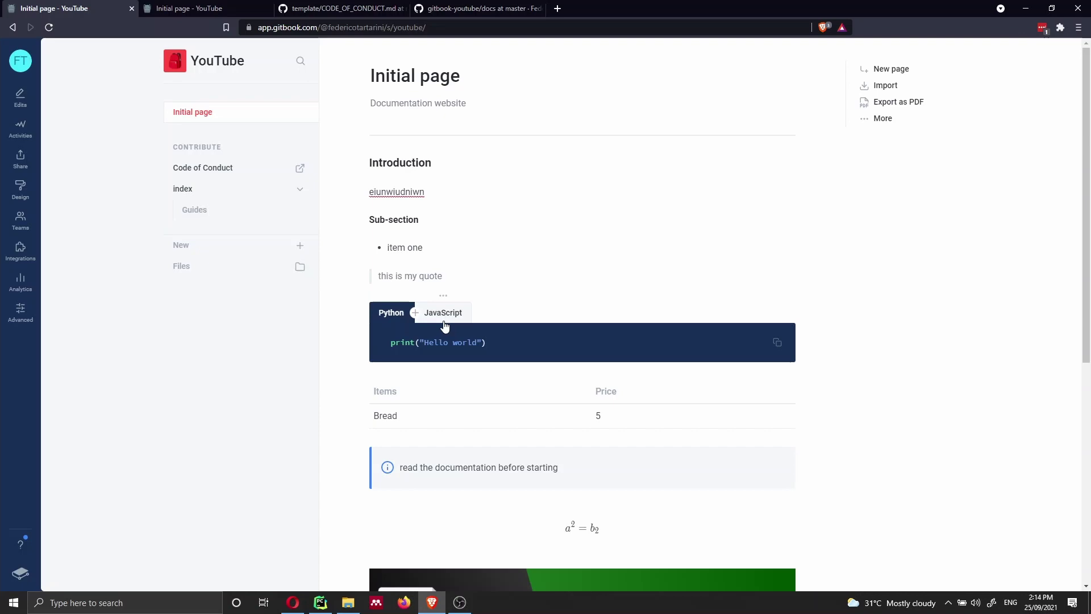
key("alt+Tab")
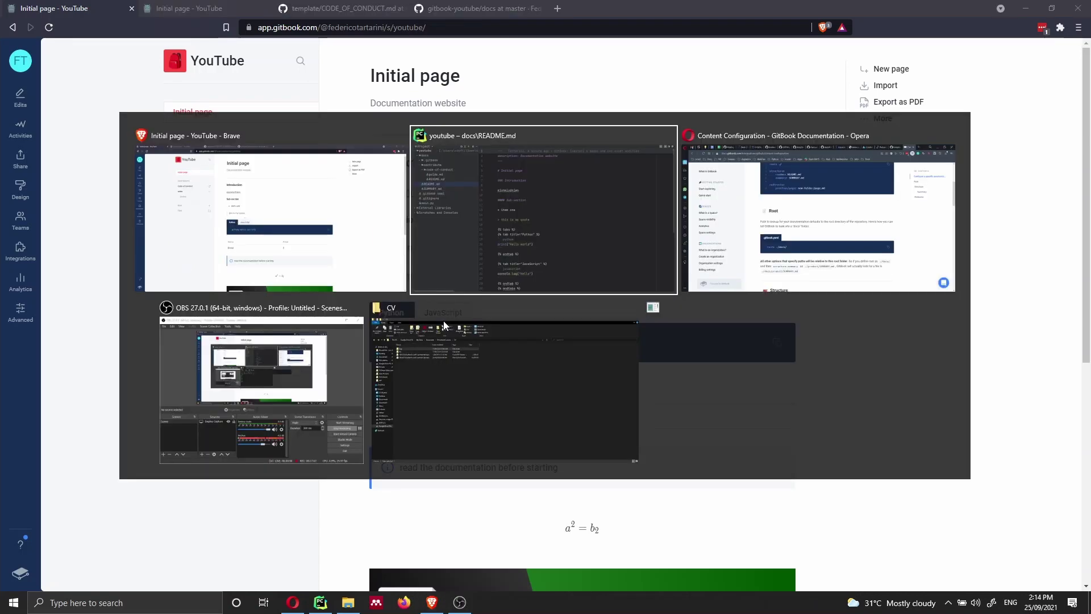
left_click(531, 225)
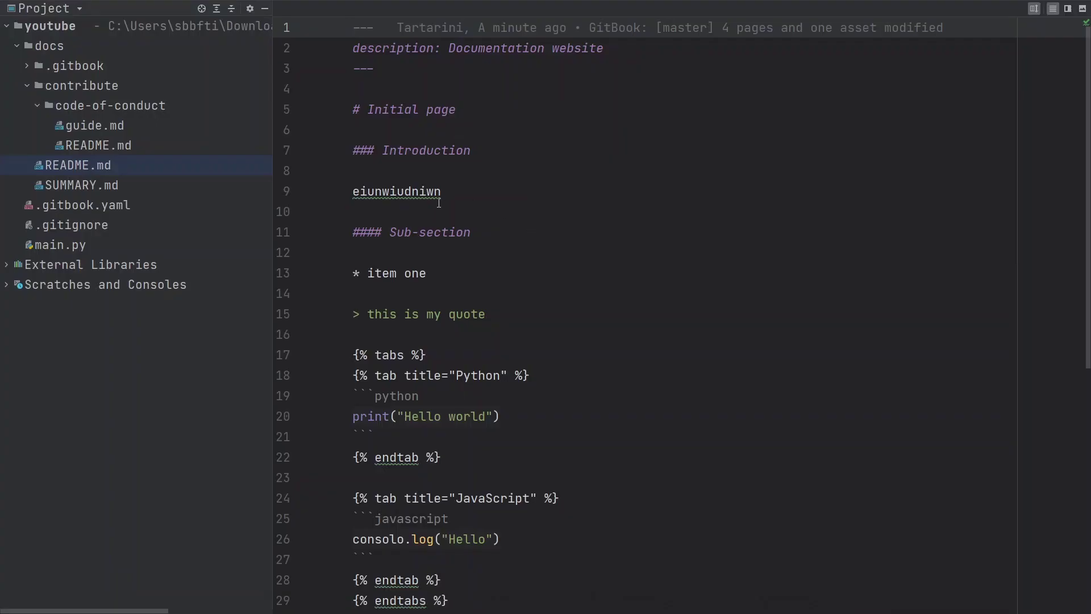
Step: Delete the placeholder text "eiunwiudniwn" and its extra blank line from the Introduction section of the docs README.md
left_click_drag(460, 192, 341, 191)
key("ctrl+y")
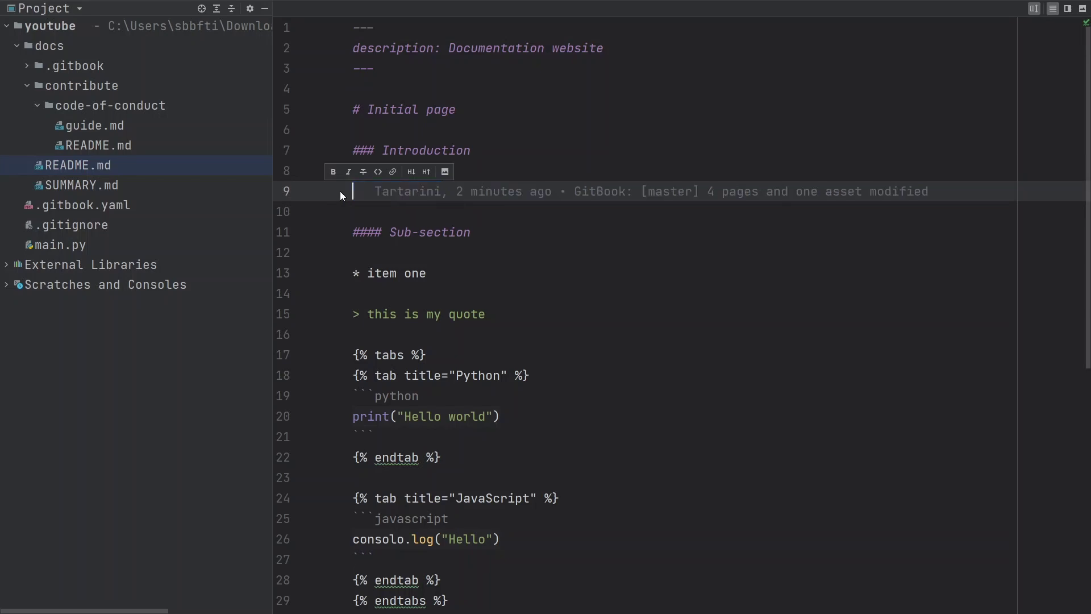
key("ctrl+y")
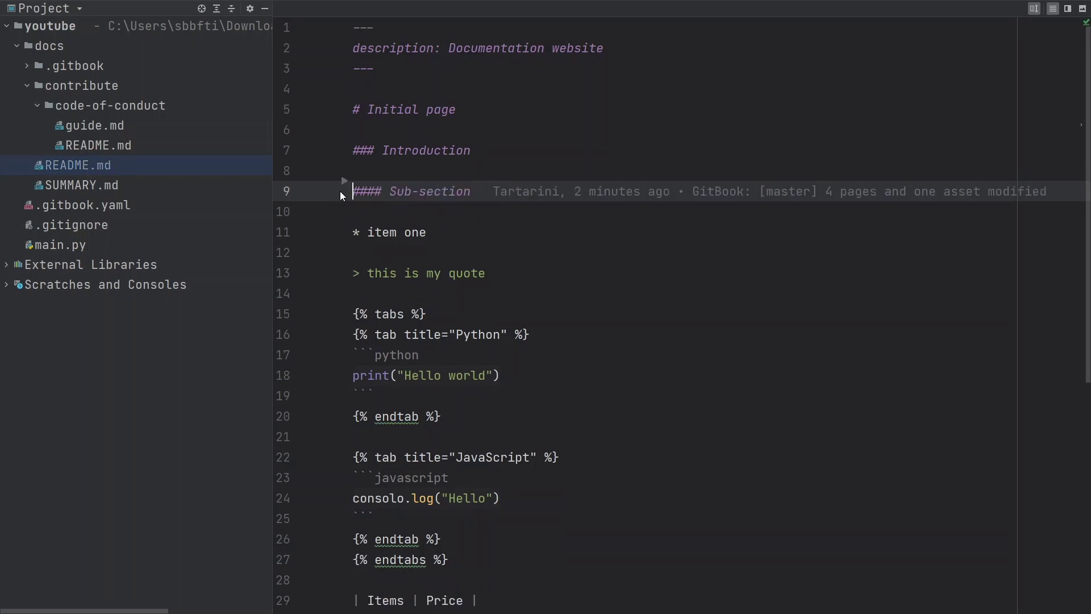
Step: Create a new directory named getting-started inside the docs folder
right_click(49, 47)
mouse_move(87, 42)
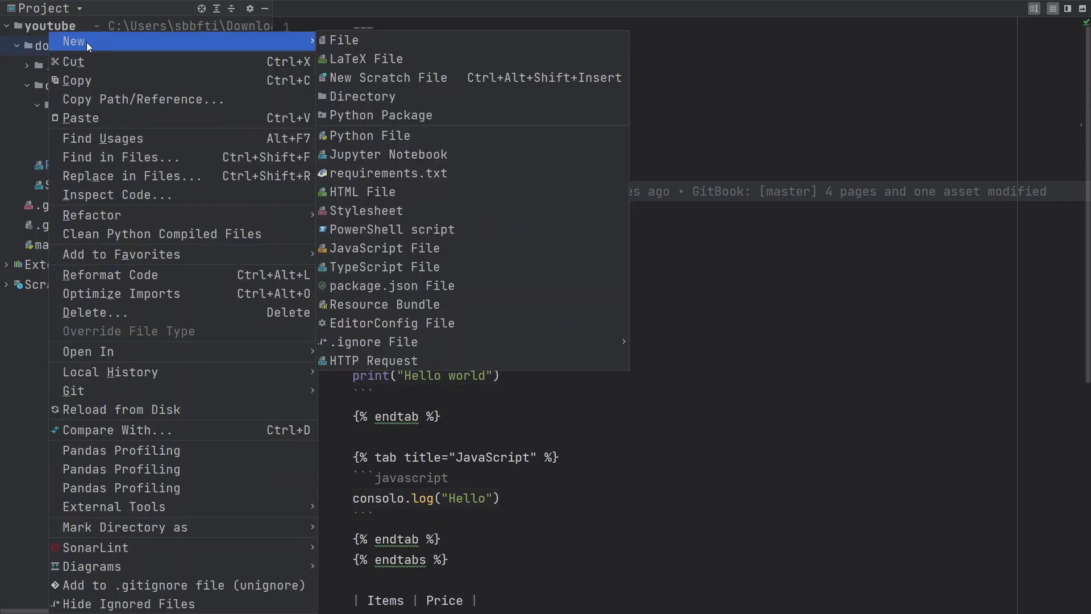
left_click(339, 92)
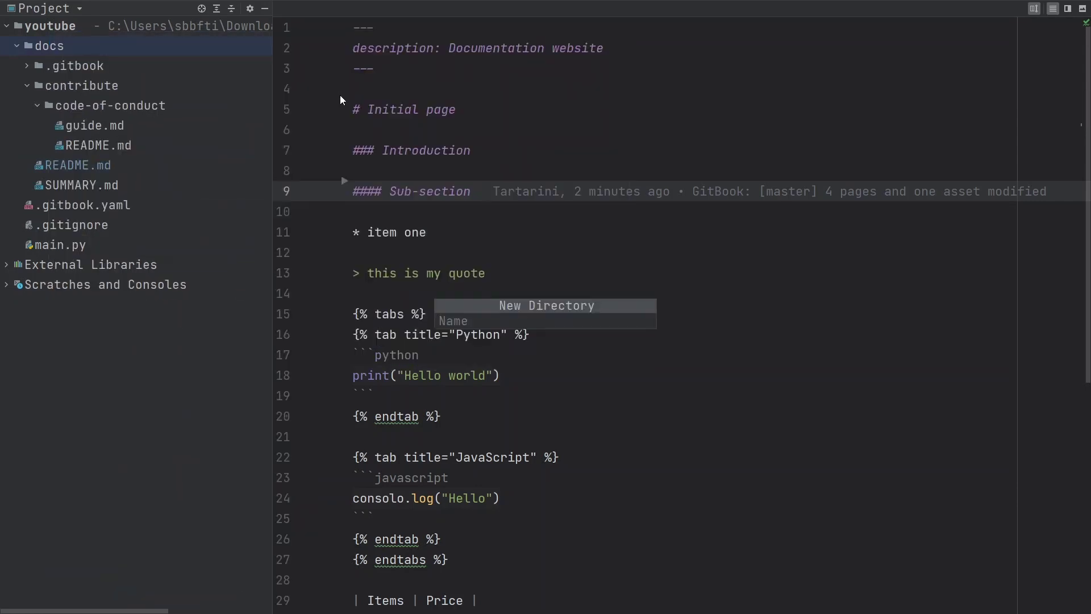
type("getting-started")
key("Return")
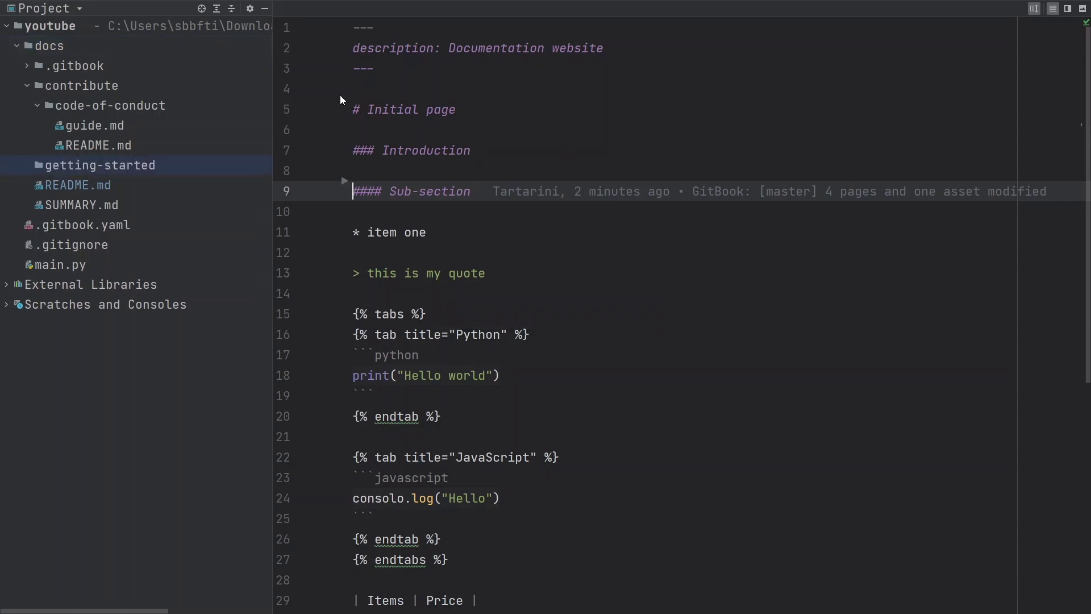
Step: Create a file named intro.md in the getting-started folder and add it to Git
right_click(45, 169)
mouse_move(128, 39)
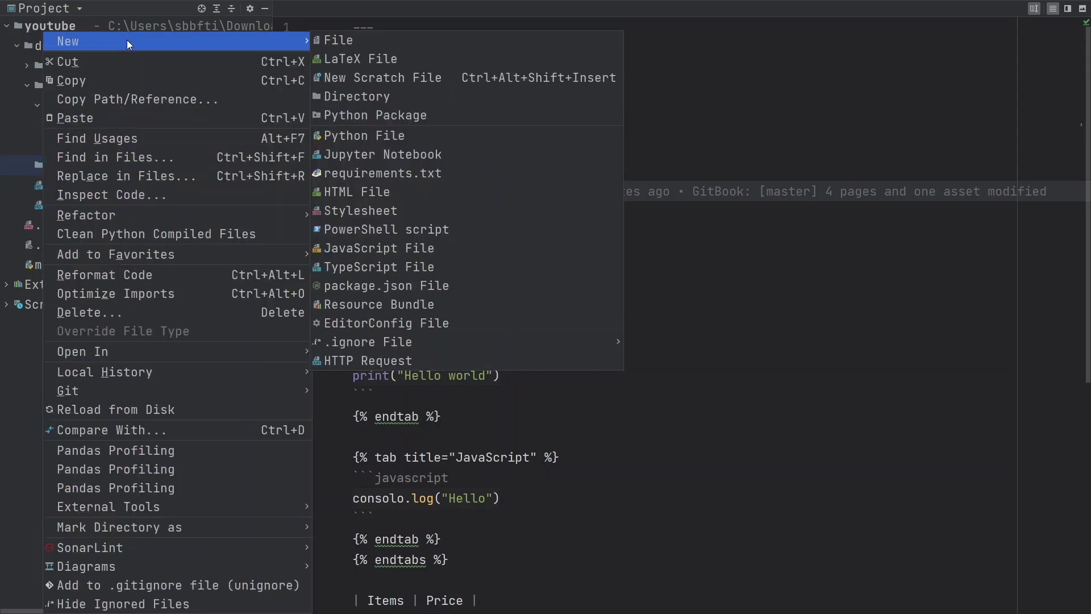
left_click(323, 42)
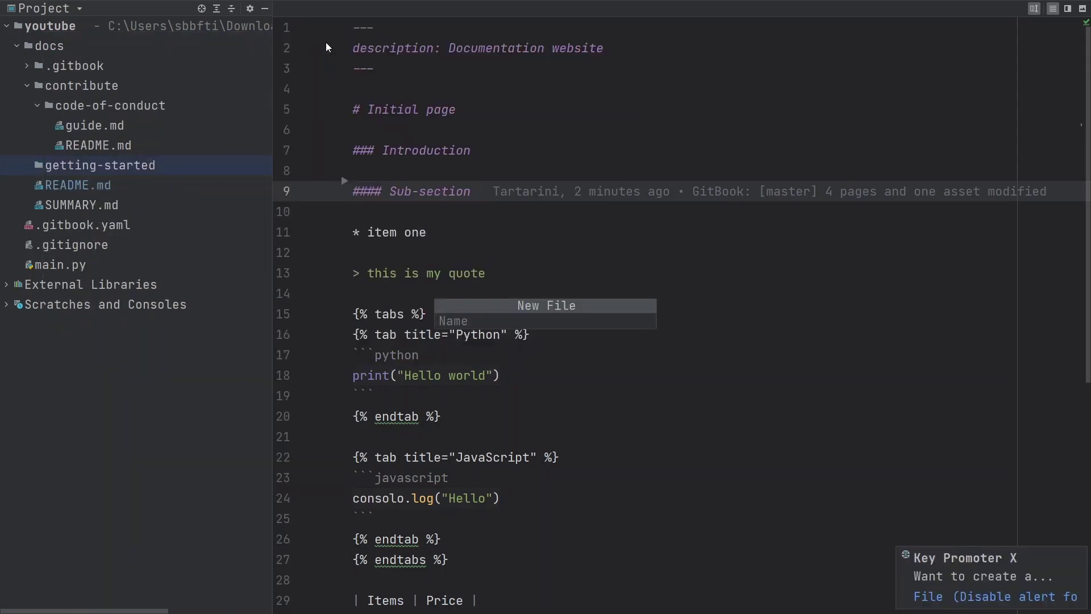
type("intro.md")
key("Return")
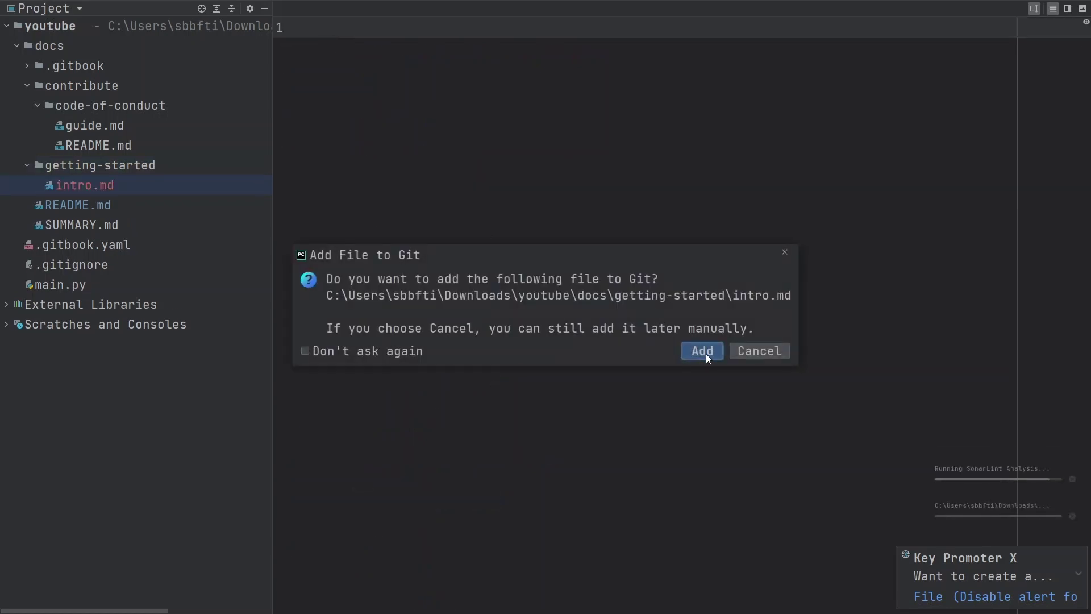
left_click(706, 353)
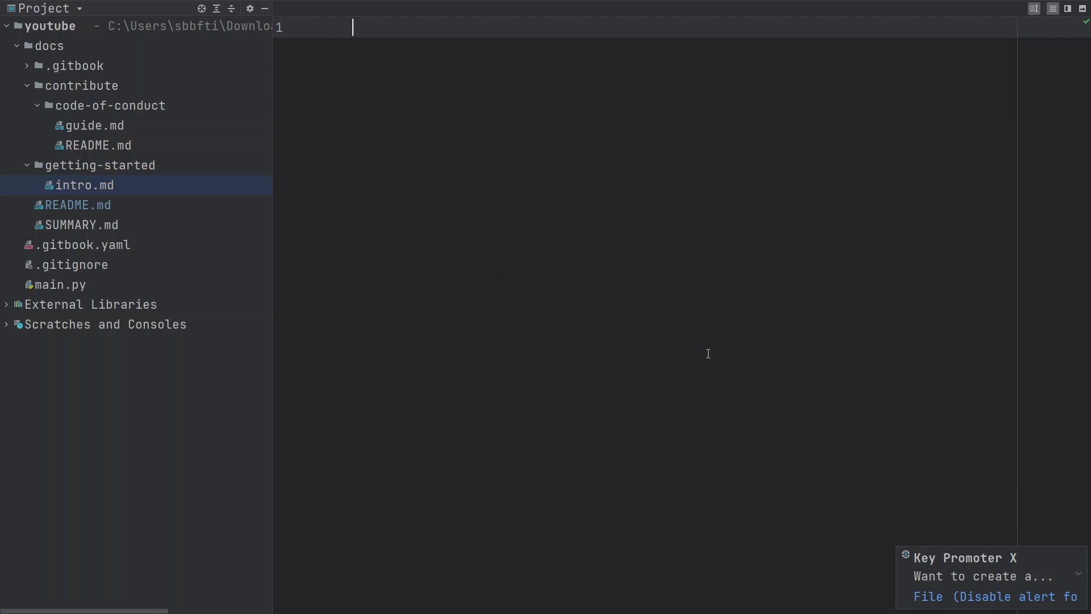
Step: Write the heading "# Intro to getting started" in intro.md, followed by a blank line and the text "How to get started."
type("#")
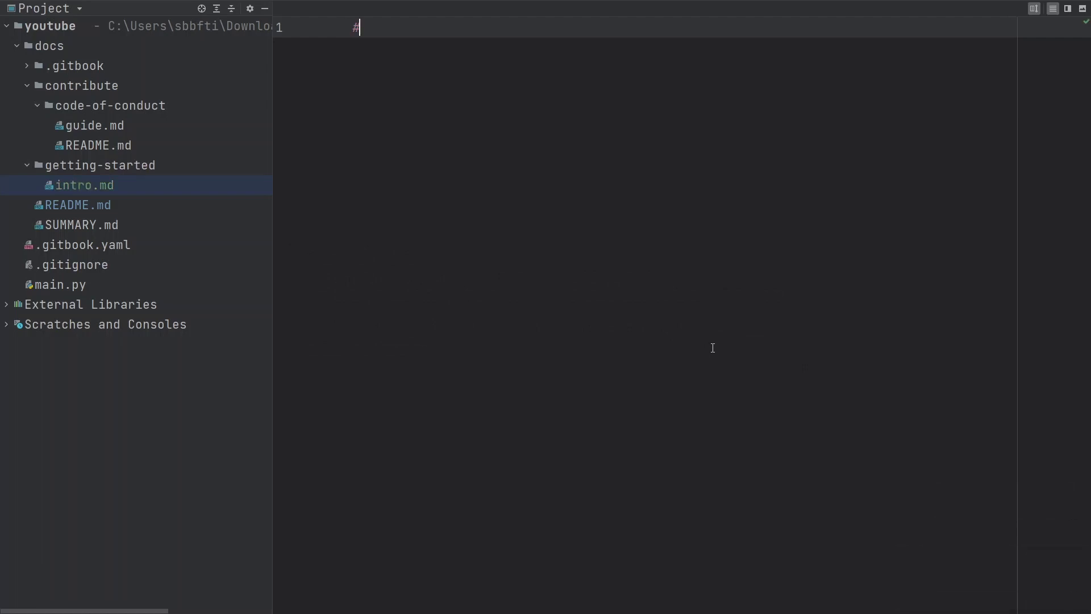
type(" Intro to getti")
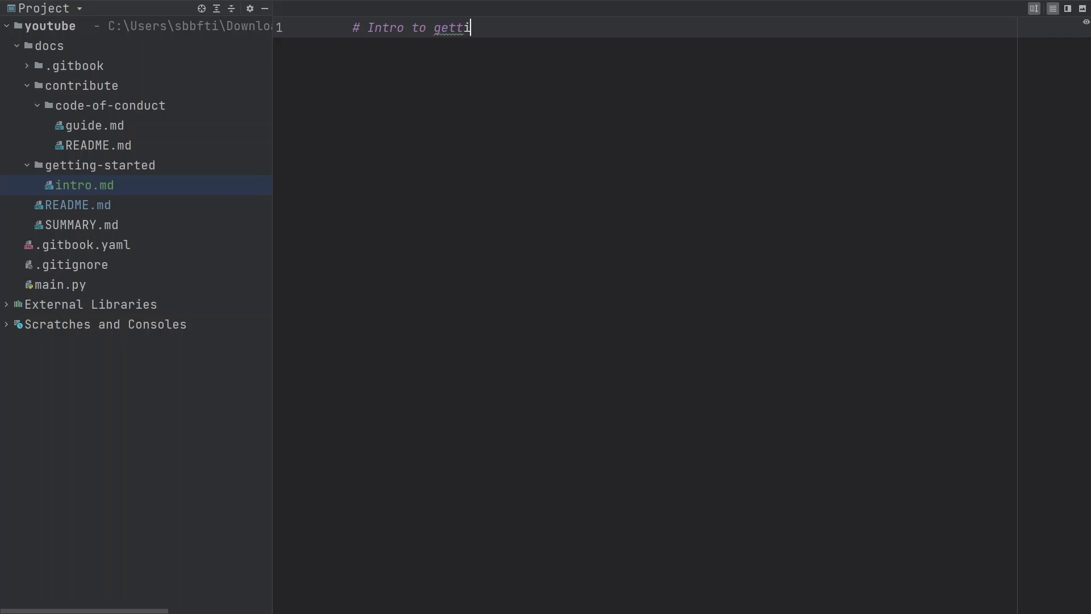
type("ng started")
key("Return")
key("Return")
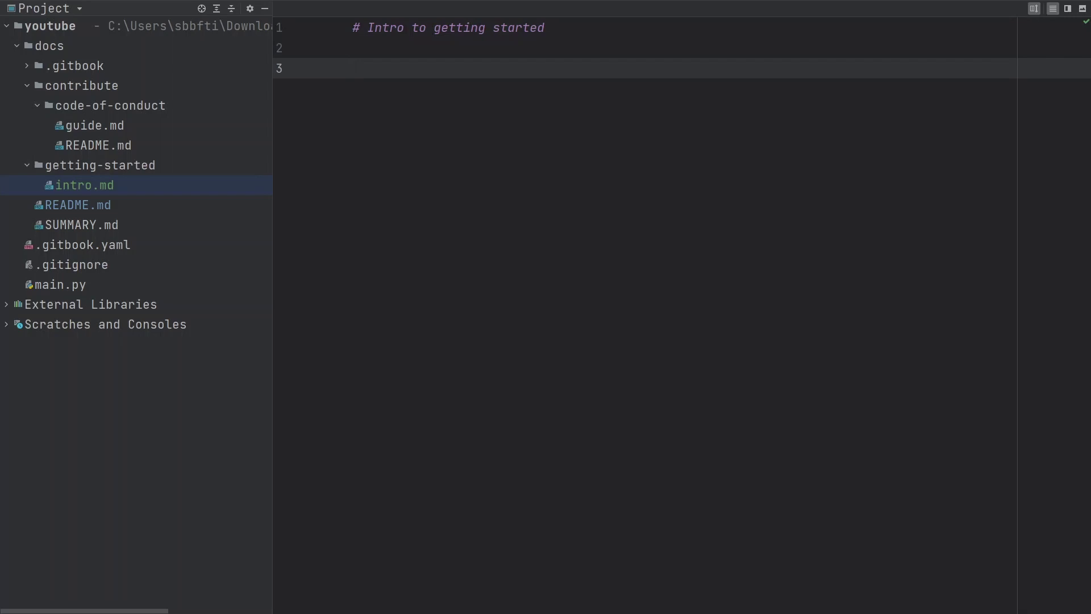
type("How to get started.")
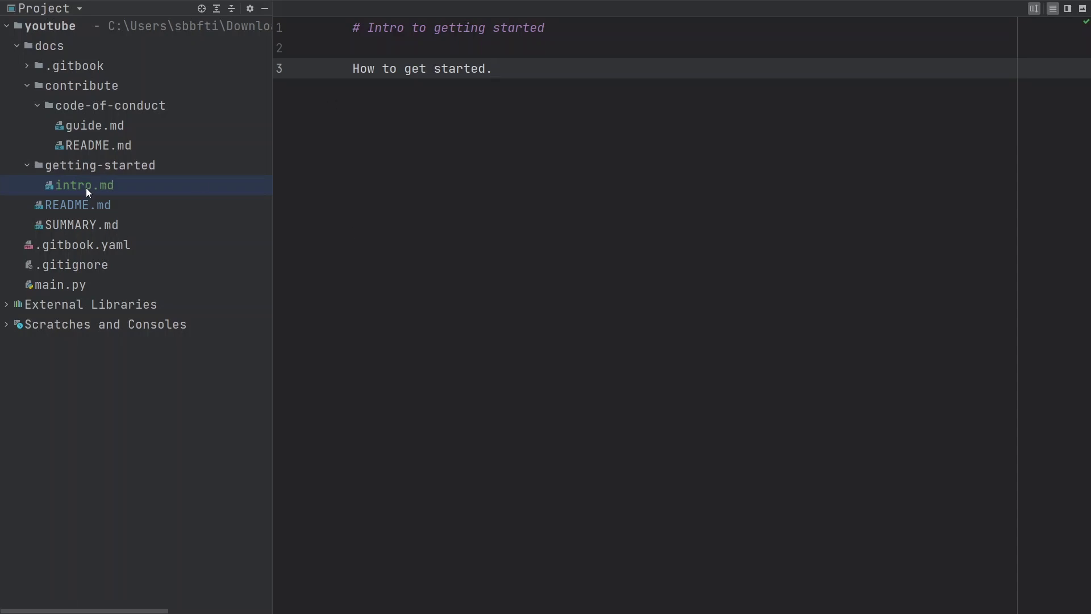
Step: Duplicate the Contribute heading and its Code of Conduct link at the end of SUMMARY.md, and rename the copied heading "Getting started"
double_click(82, 224)
key("ctrl+a")
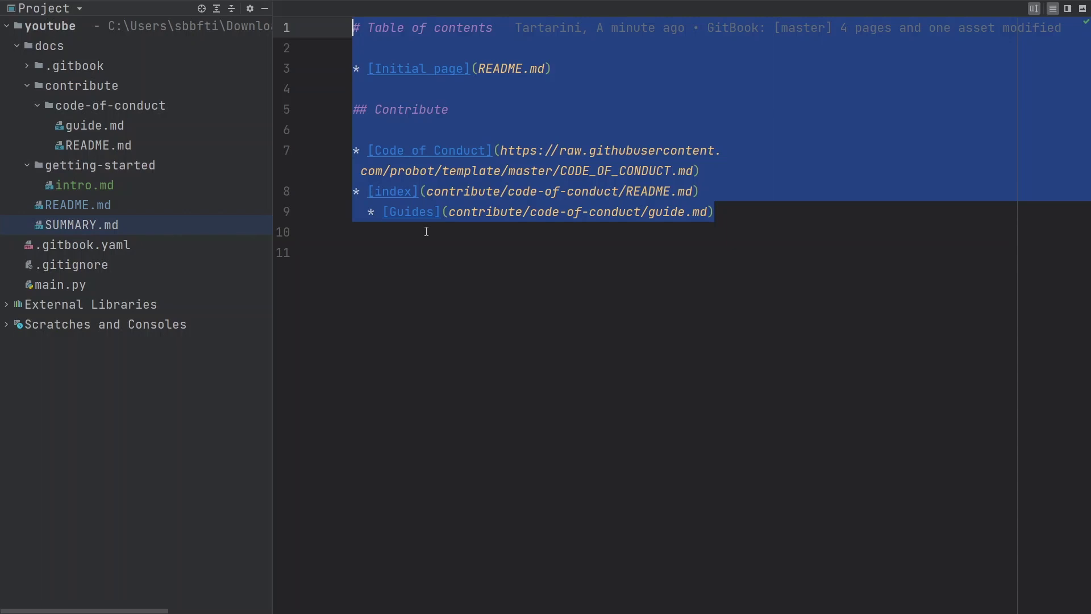
left_click(378, 227)
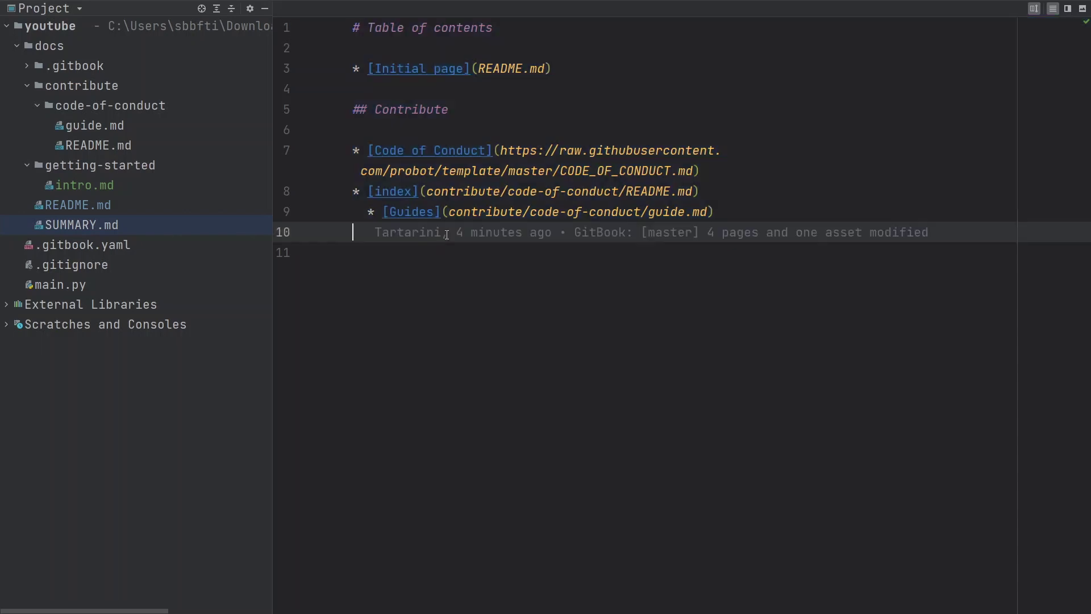
mouse_move(715, 164)
left_mouse_down()
mouse_move(640, 151)
mouse_move(694, 113)
mouse_move(688, 72)
left_mouse_up()
key("ctrl+c")
left_click(739, 212)
key("ctrl+v")
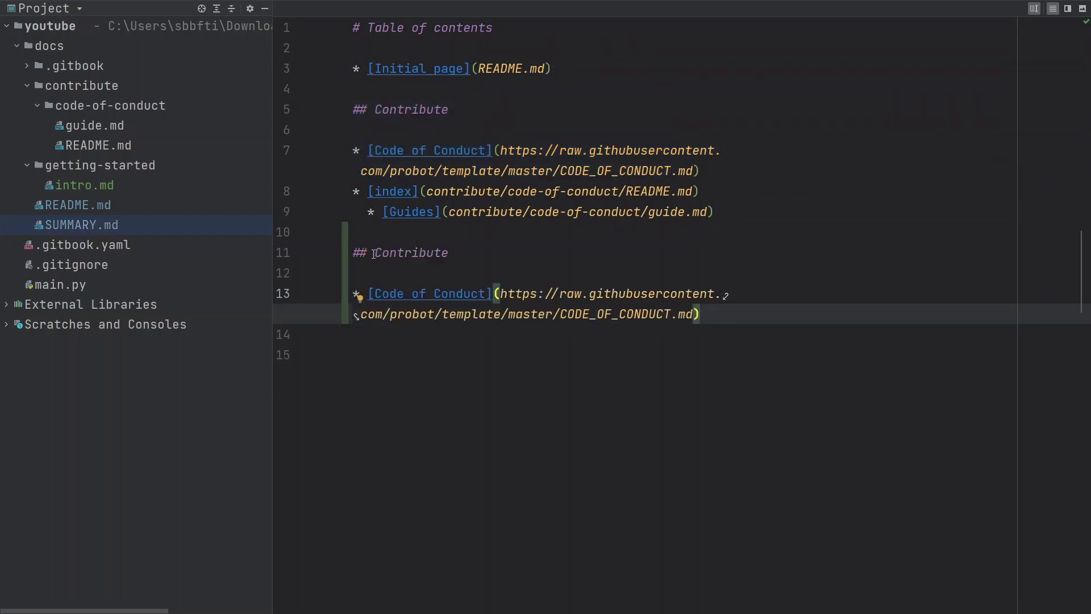
double_click(374, 254)
type("Getting started")
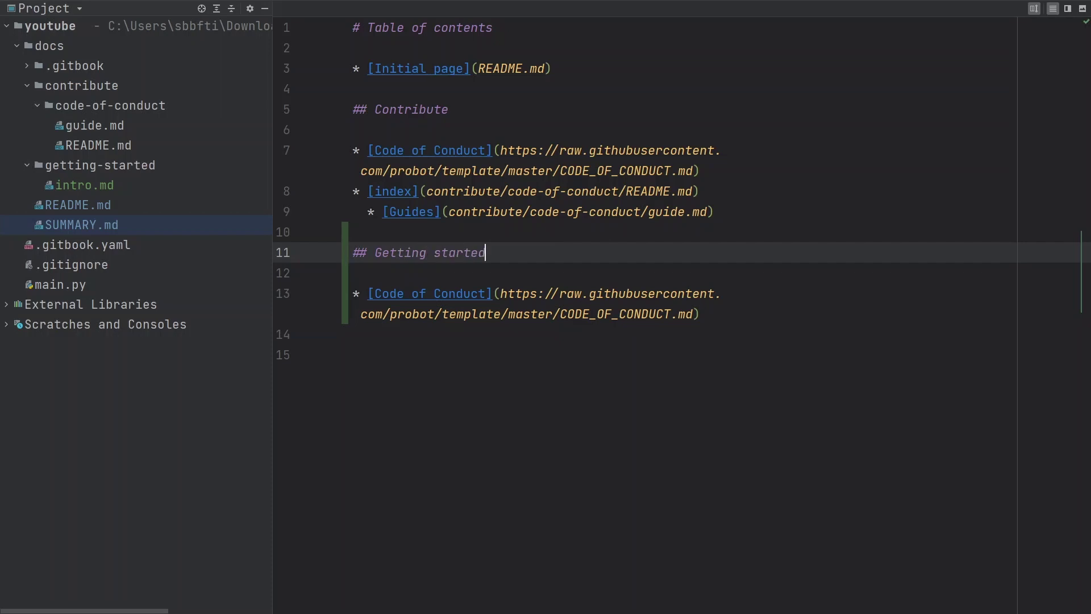
Step: Change the link under Getting started to the label "introduction" with the target getting-started/intro.md
left_click_drag(376, 294, 487, 293)
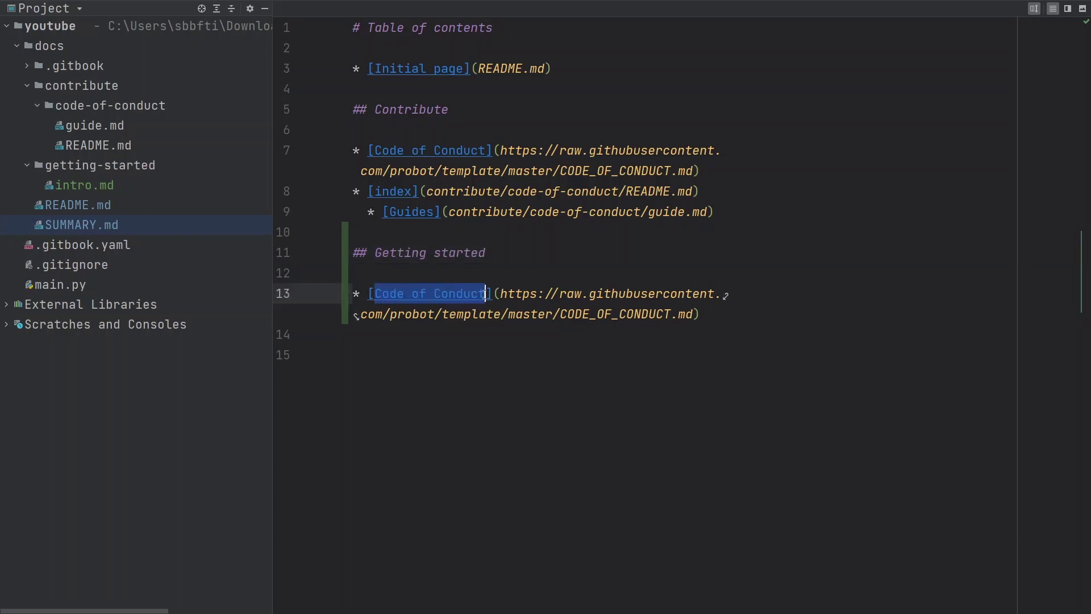
type("introduction")
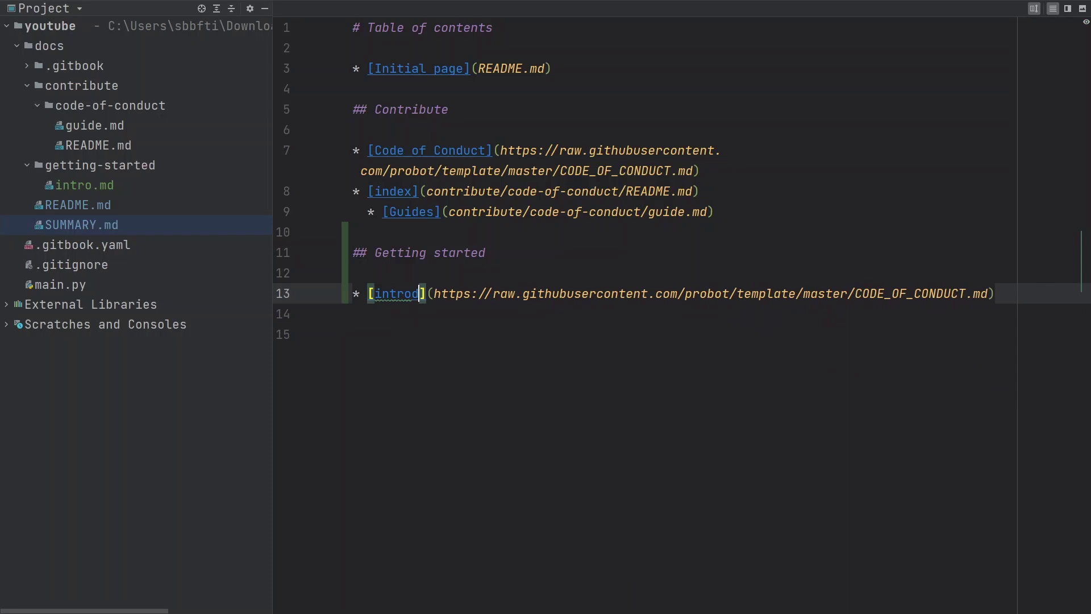
left_click_drag(478, 293, 693, 314)
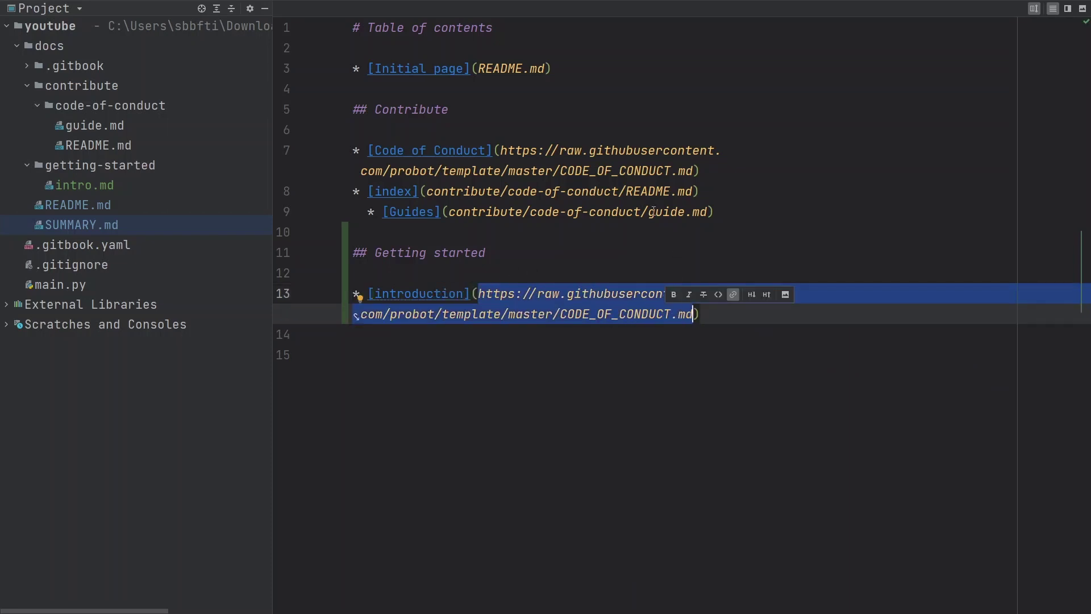
type("ge")
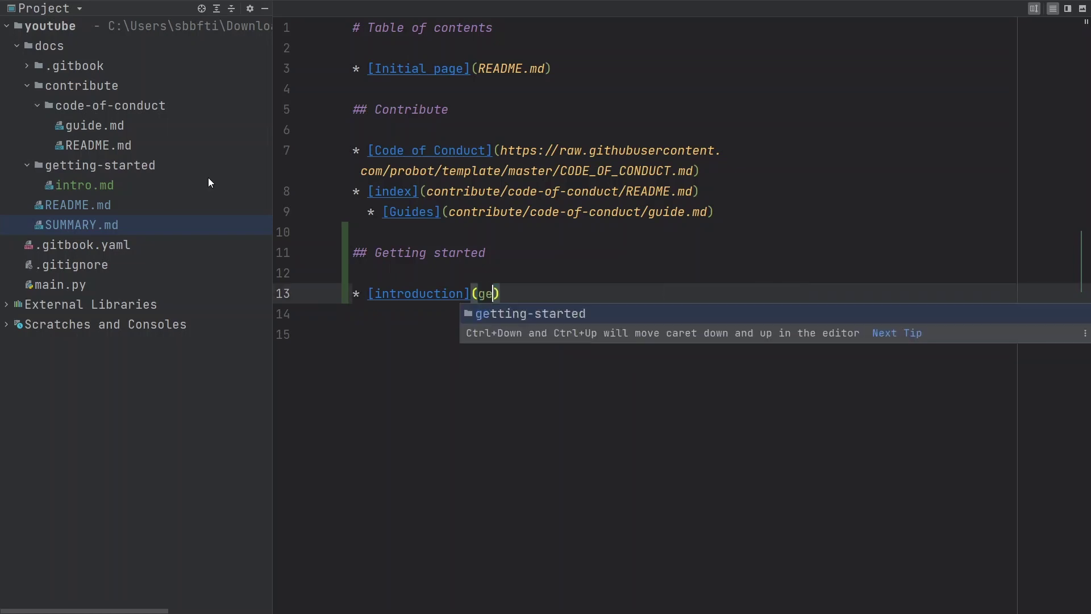
key("Return")
type("/in")
key("Return")
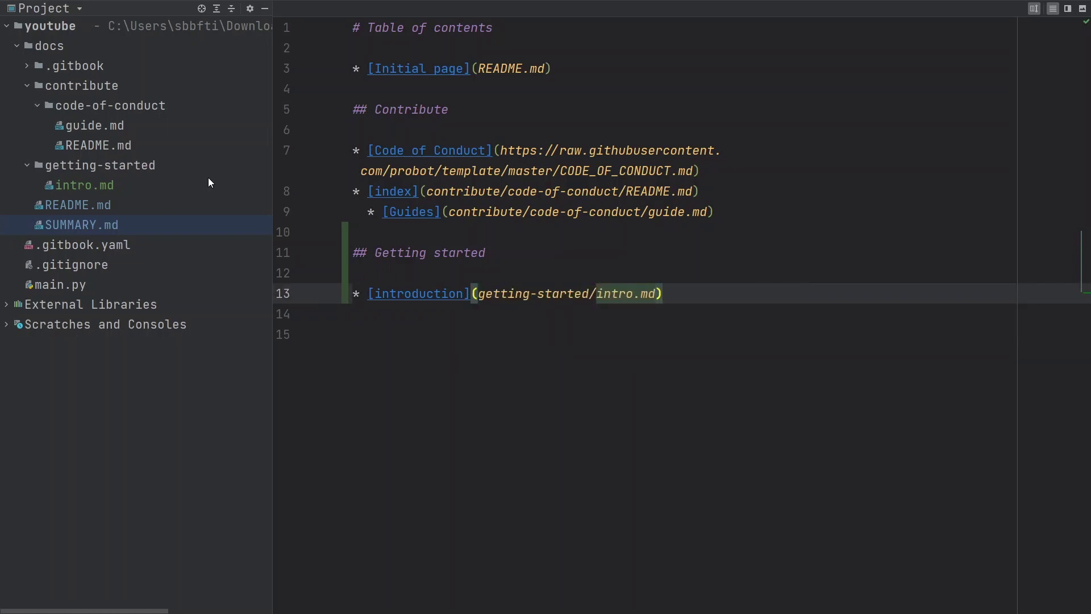
Step: Commit all changed files with the message "feat: created getting started" and bring up the push to origin master
key("ctrl+k")
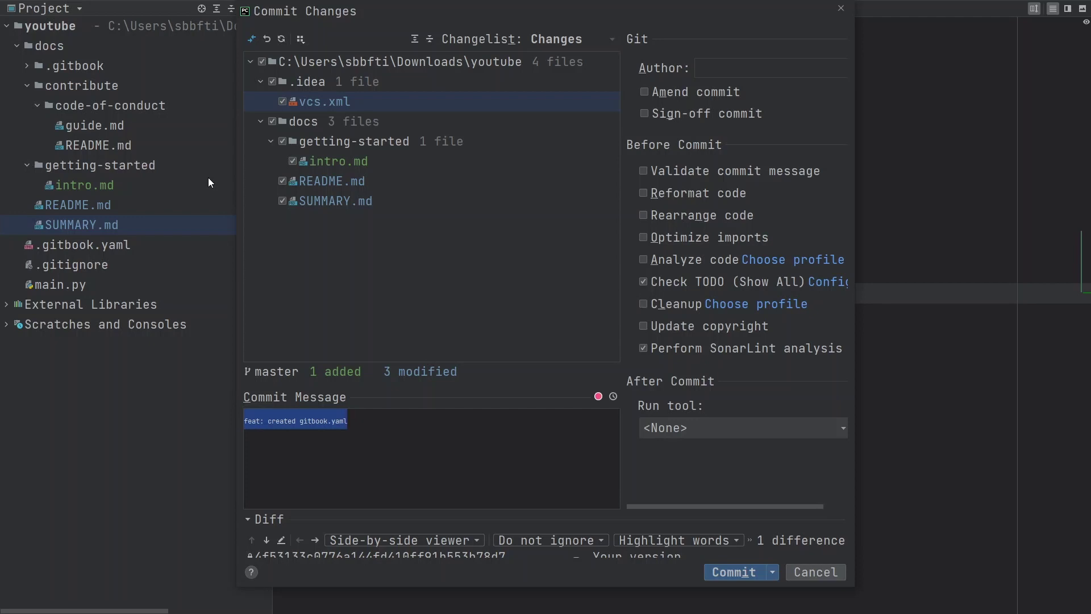
key("End")
key("BackSpace")
key("BackSpace")
key("BackSpace")
key("BackSpace")
key("BackSpace")
key("BackSpace")
key("BackSpace")
key("BackSpace")
key("BackSpace")
key("BackSpace")
key("BackSpace")
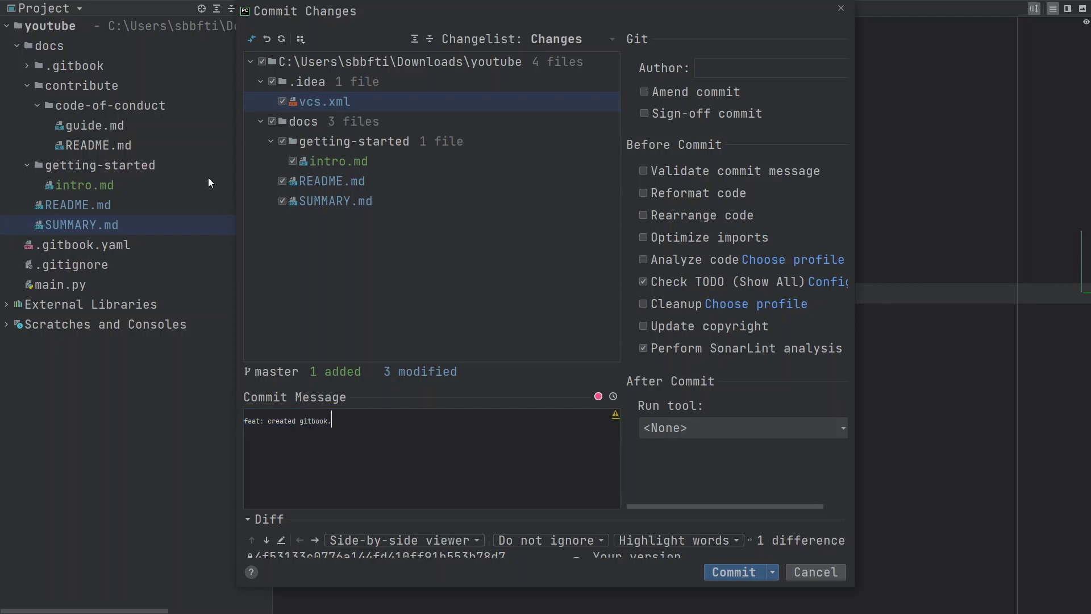
key("BackSpace")
key("BackSpace")
key("BackSpace")
key("BackSpace")
key("BackSpace")
key("BackSpace")
key("BackSpace")
key("BackSpace")
key("BackSpace")
type("created getting started")
key("ctrl+alt+k")
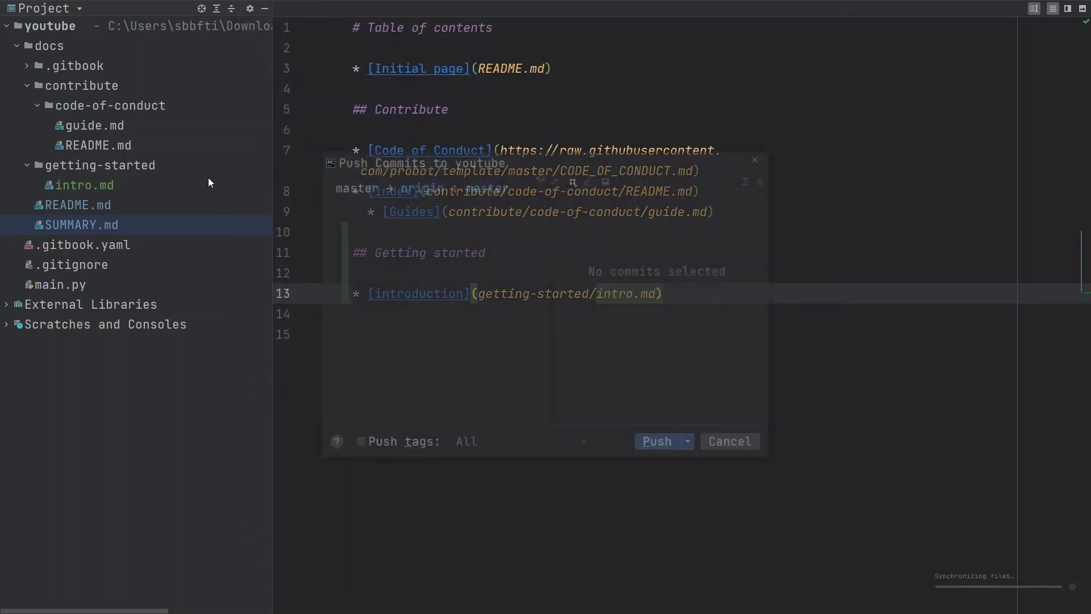
Step: Push the commit to origin master, and switch to the browser to open the introduction page under Getting started in GitBook
key("Return")
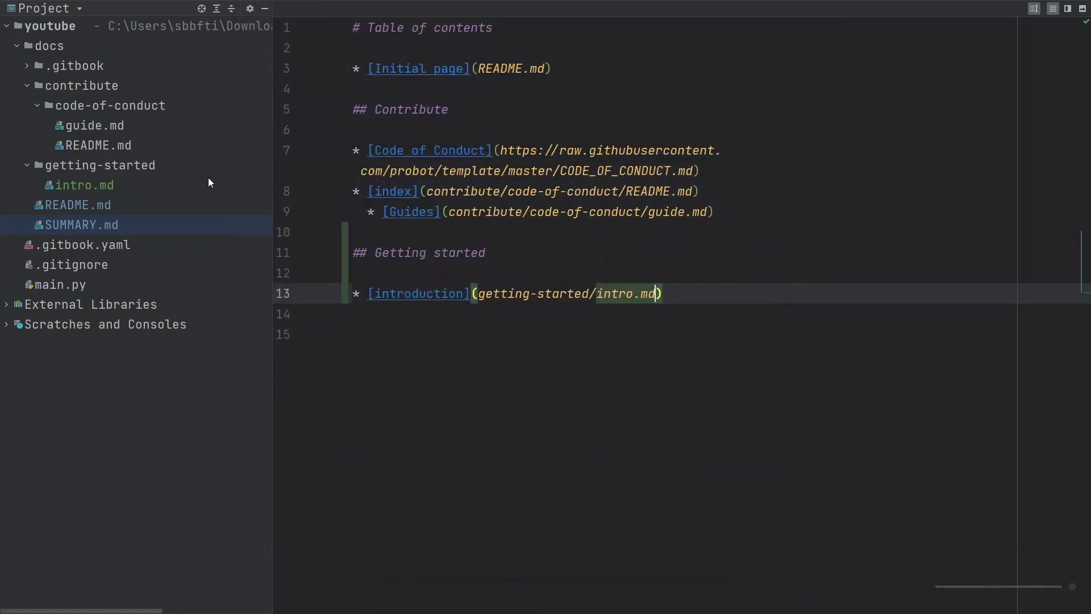
key("alt+Tab")
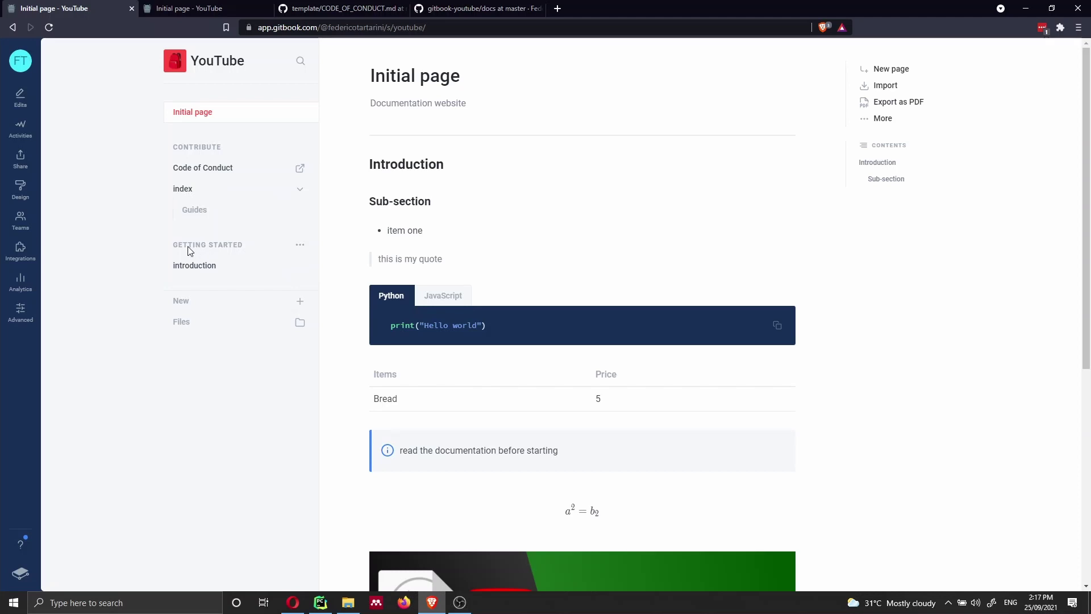
left_click(189, 273)
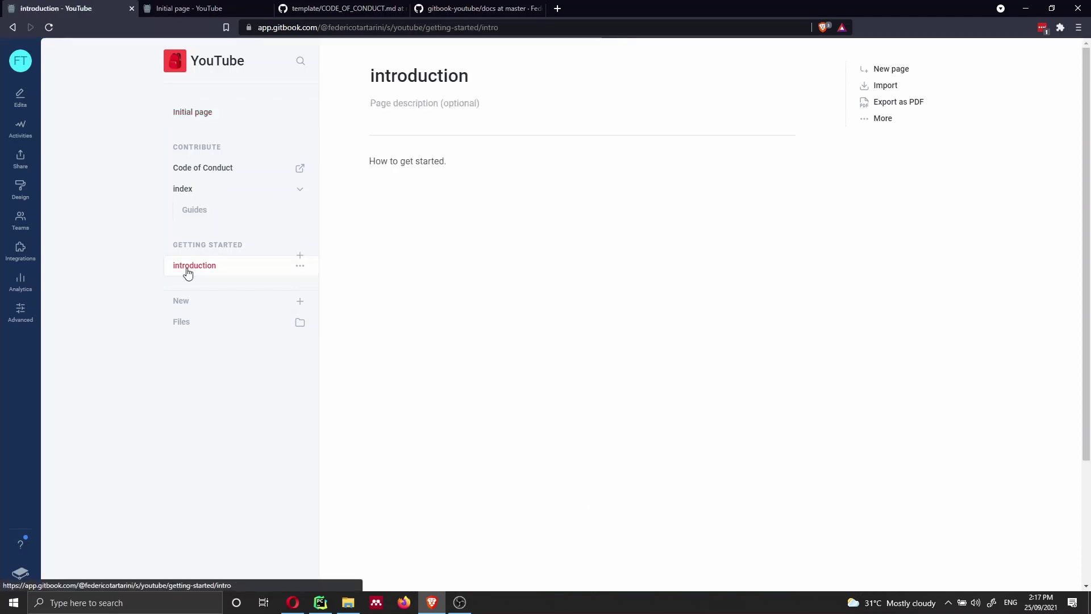
Step: Change the introduction page's sentence to "How to get started, with Gitbook." and save and merge the draft
left_click(454, 161)
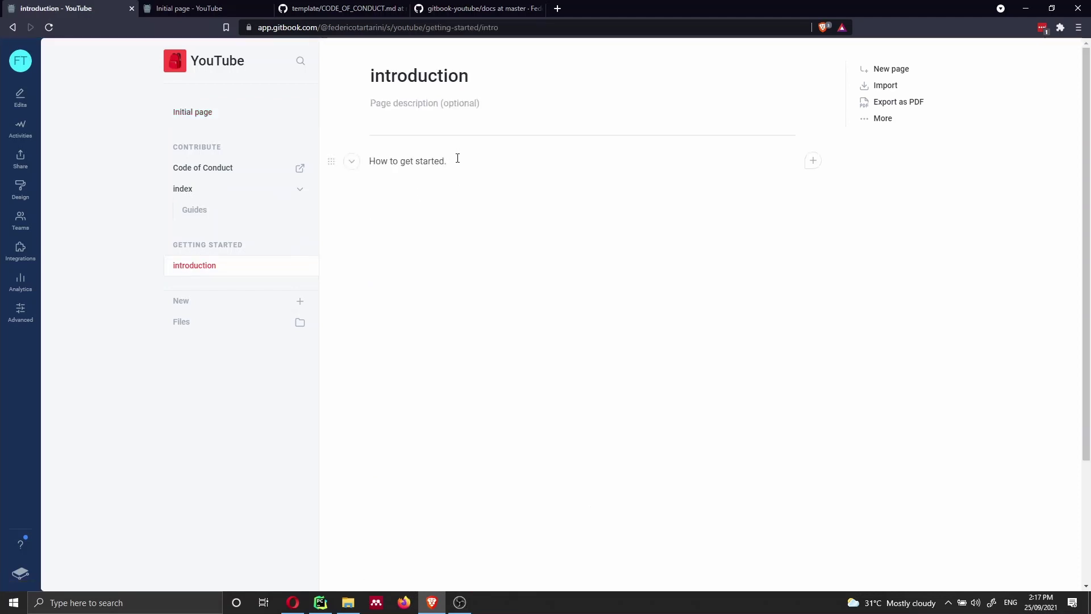
key("BackSpace")
type(", with")
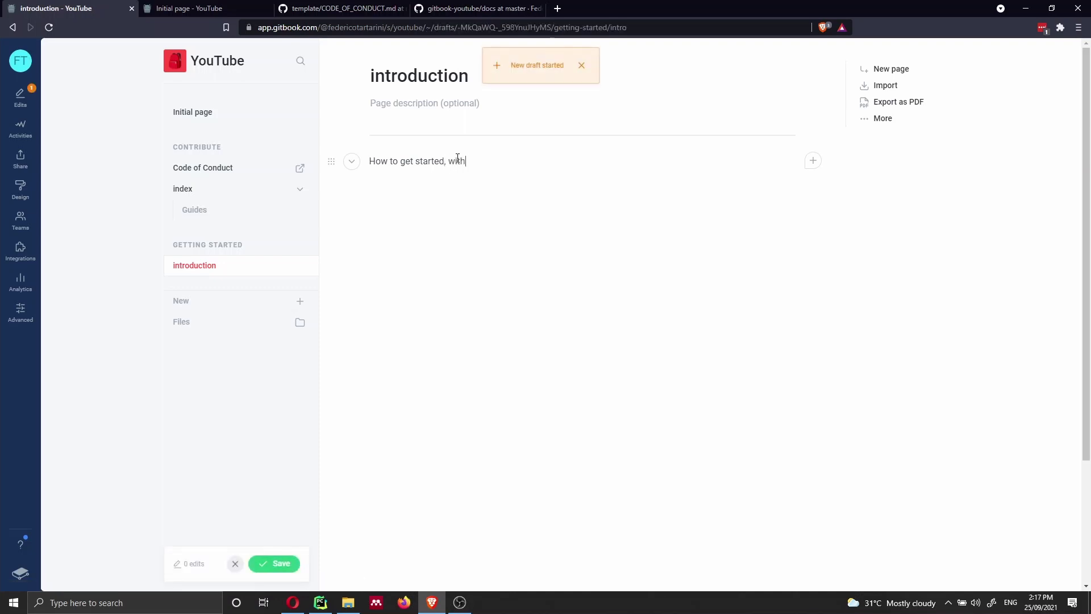
type(" Gitbook.")
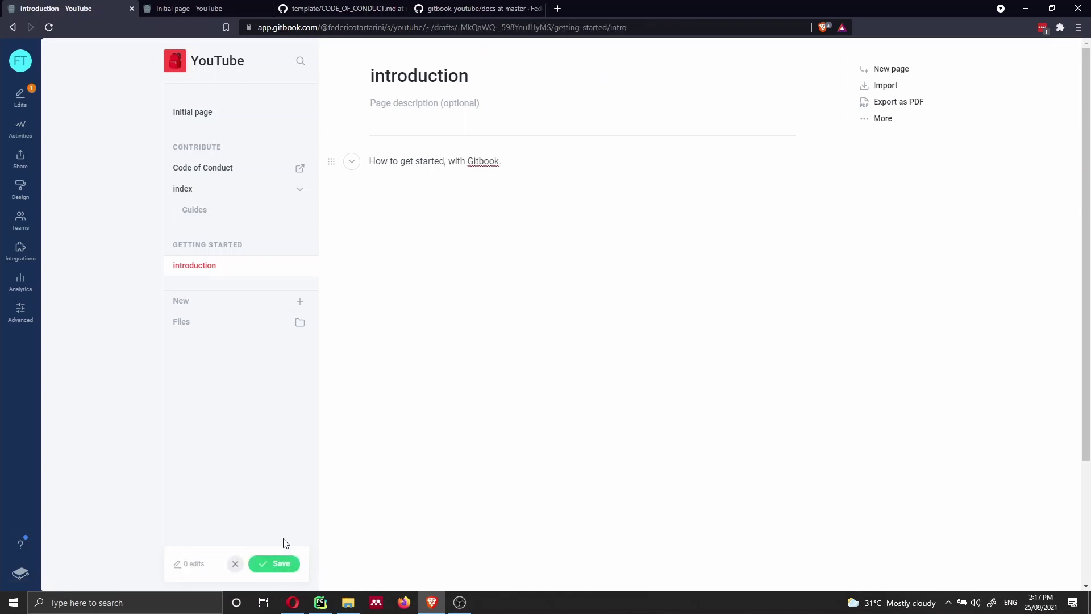
left_click(275, 563)
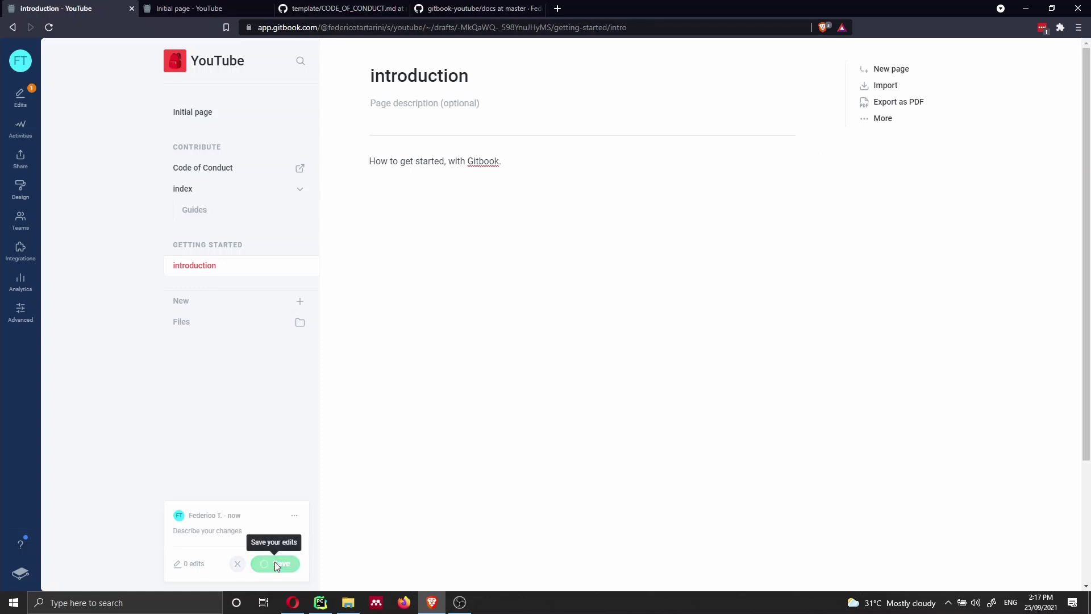
left_click(275, 563)
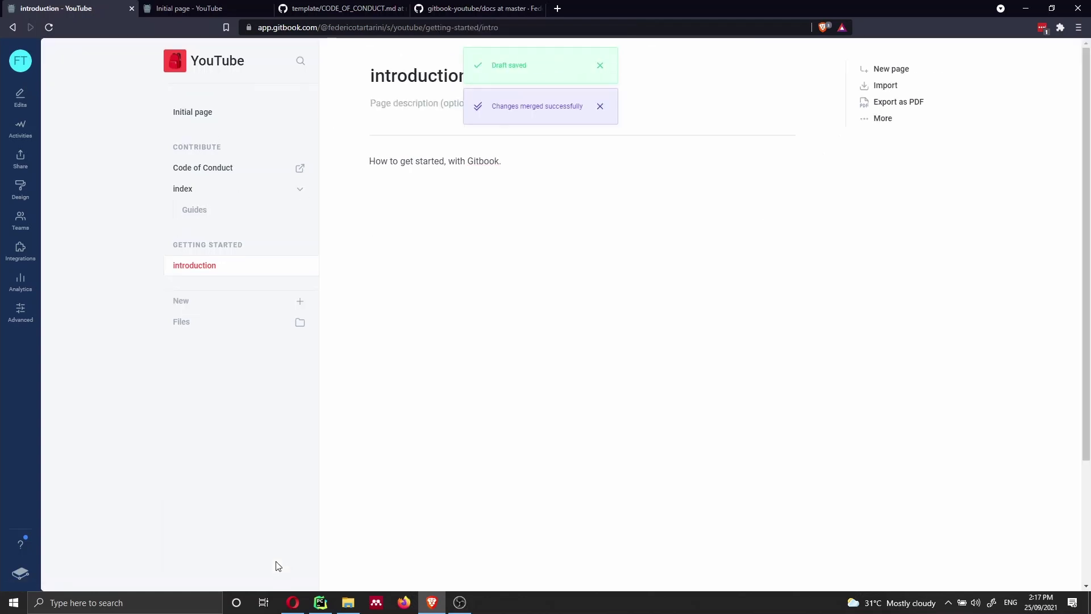
Step: Switch to PyCharm, open intro.md, and update the project by merging incoming changes into the current branch
key("alt+Tab")
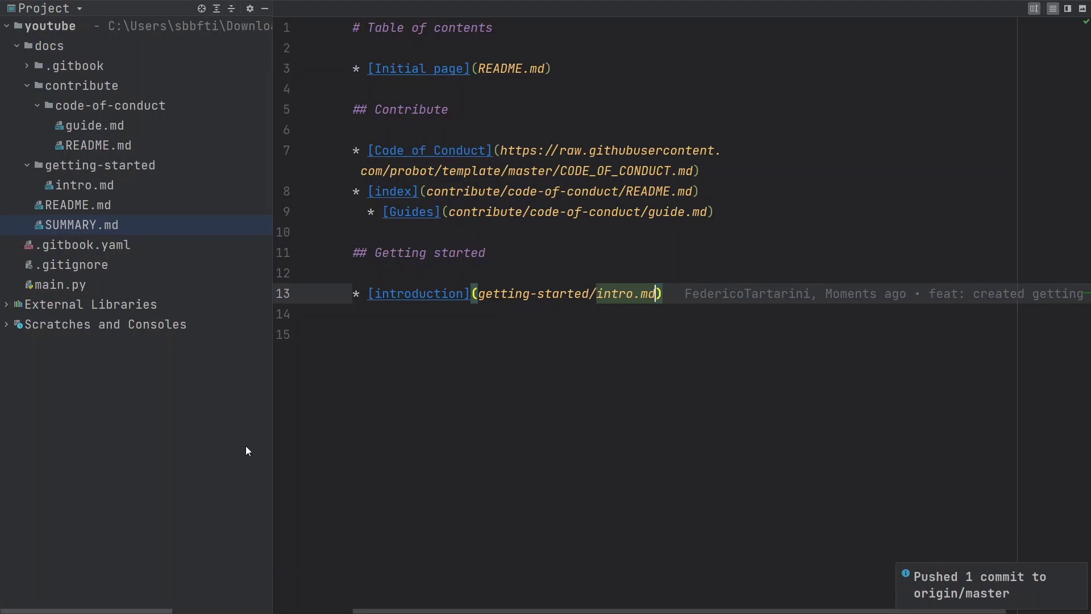
double_click(80, 181)
left_click(425, 209)
key("ctrl+t")
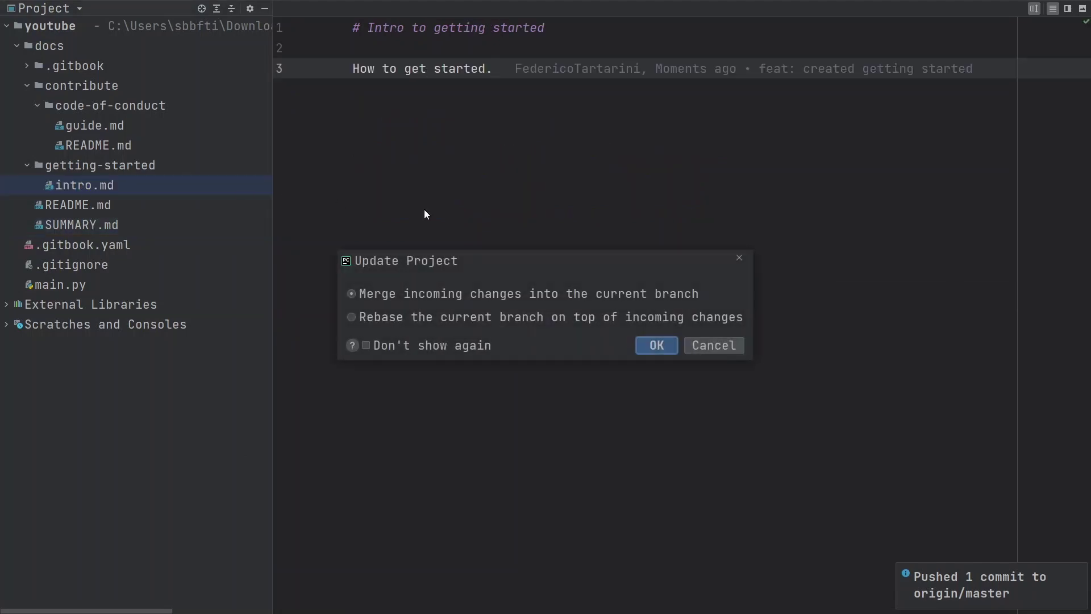
key("Return")
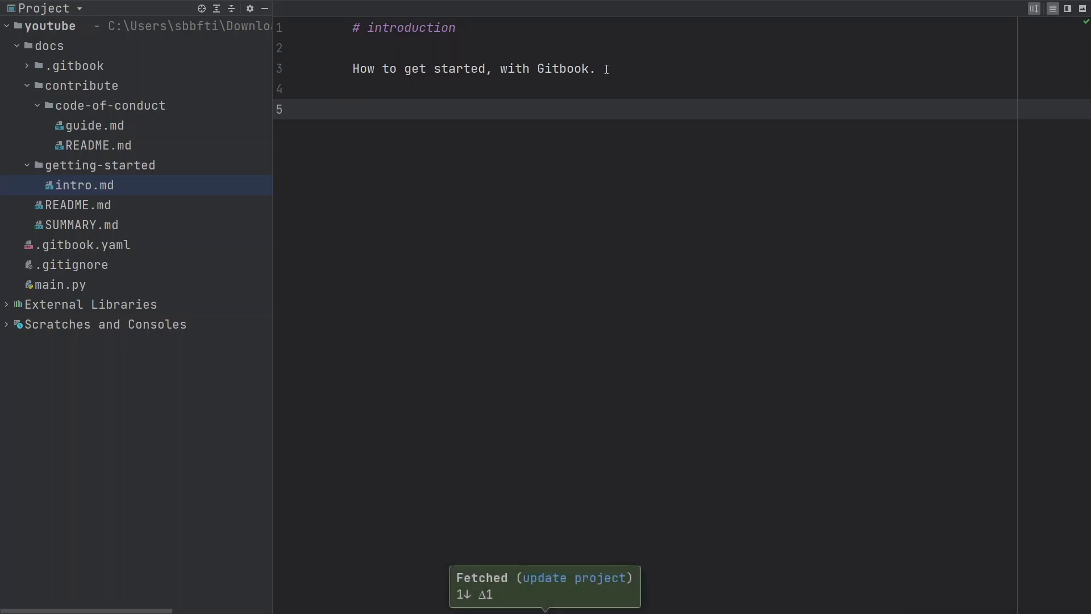
Step: Compare the introduction page in GitBook with the heading and text in PyCharm's intro.md
key("alt+Tab")
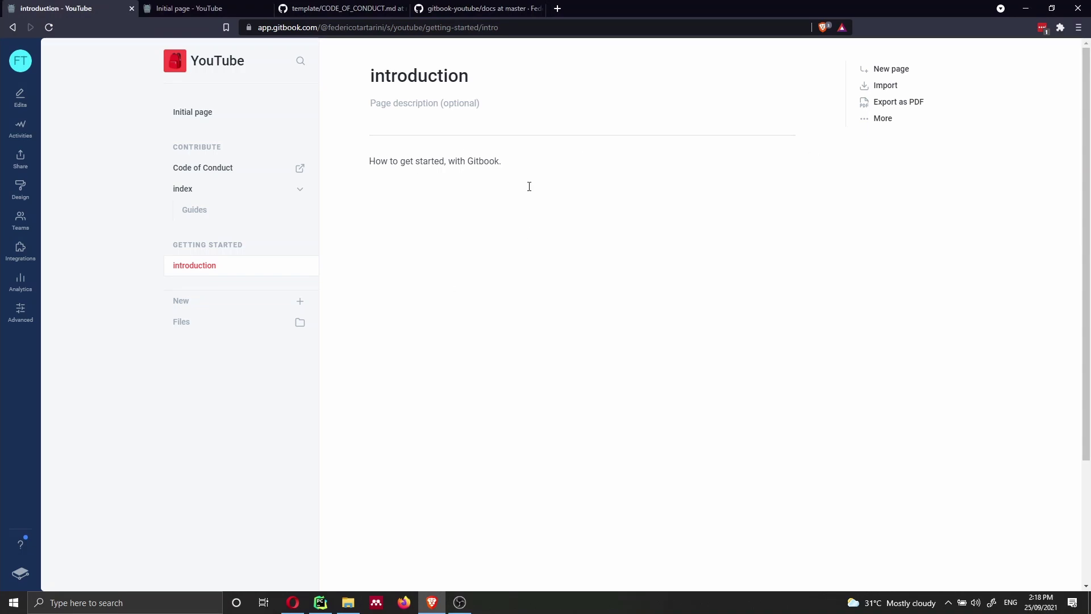
key("alt+Tab")
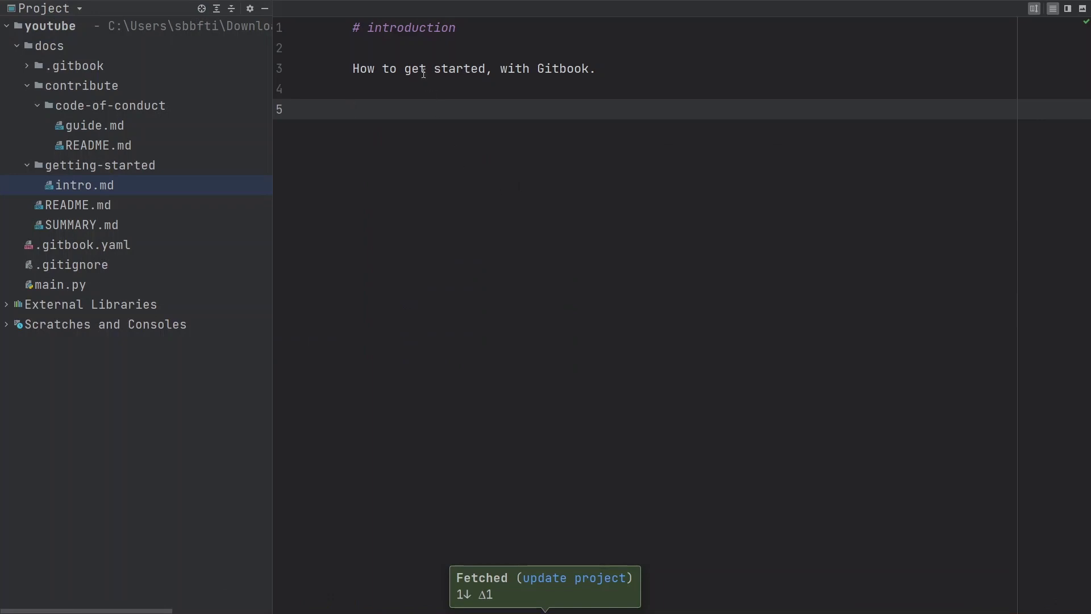
left_click_drag(356, 29, 456, 29)
Step: Apply italic formatting to the sentence "How to get started, with Gitbook." in intro.md and remove it again
left_click_drag(613, 68, 351, 73)
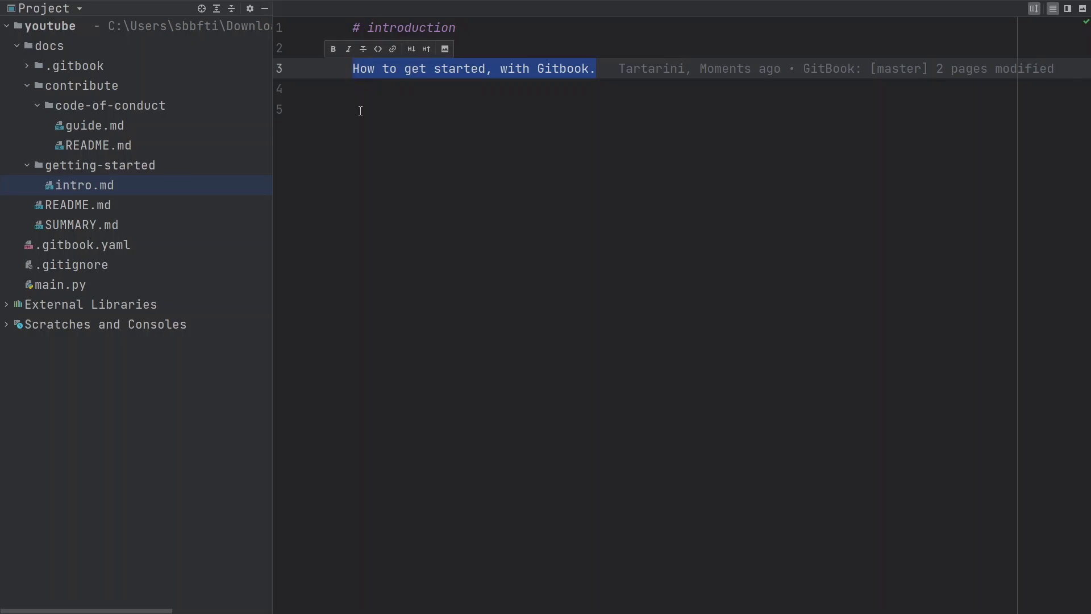
left_click(349, 49)
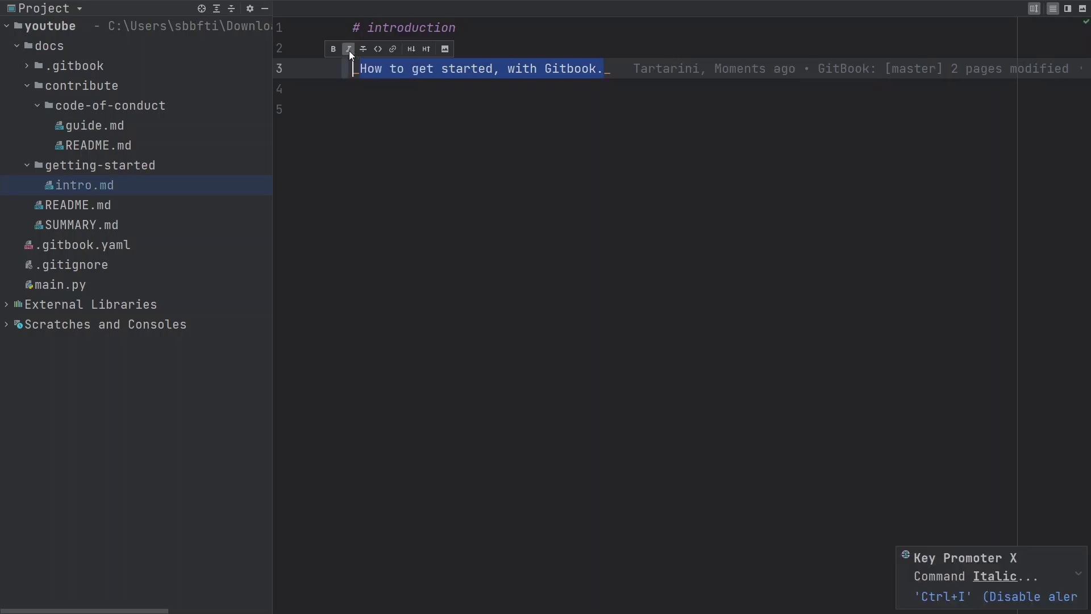
left_click(349, 49)
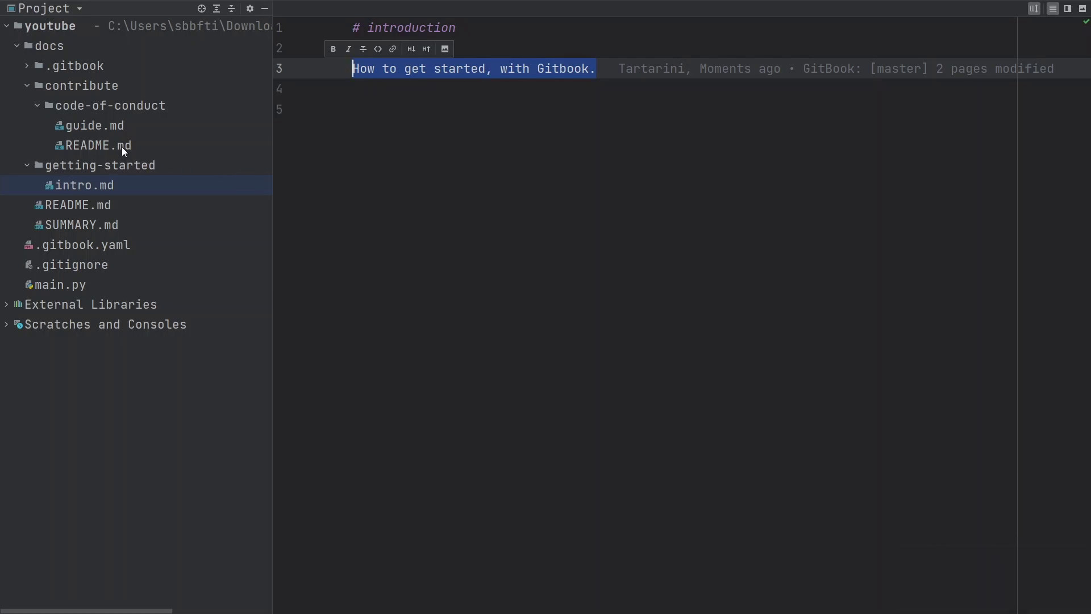
Step: Open README.md in the docs folder and examine its tabs, table, hint, formula and image syntax
double_click(100, 207)
scroll(465, 271, "down", 5)
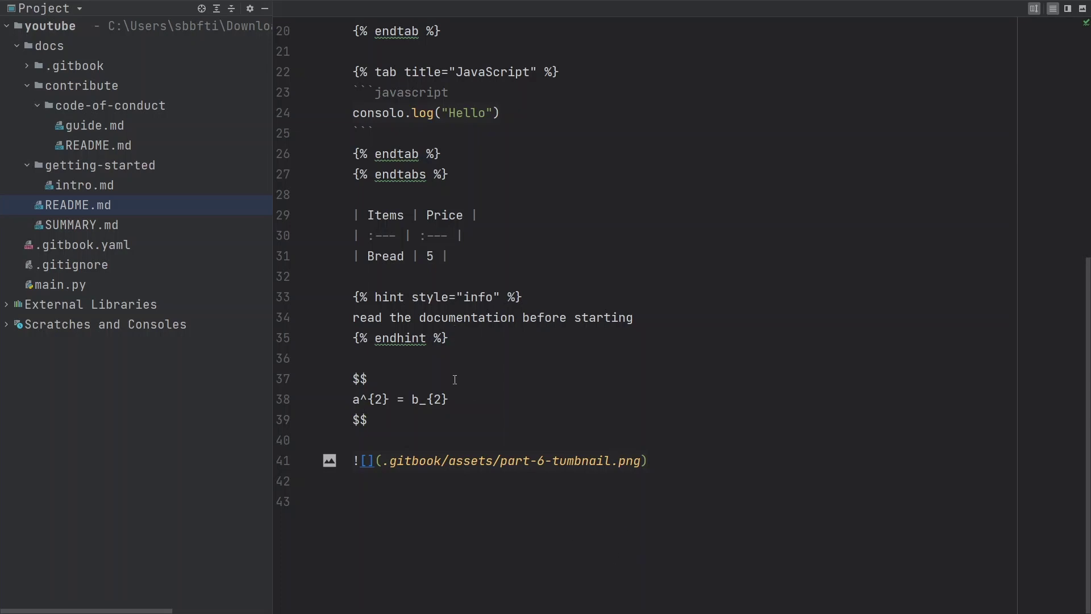
Step: Switch to the browser and open unsplash.com in a new tab
key("alt+Tab")
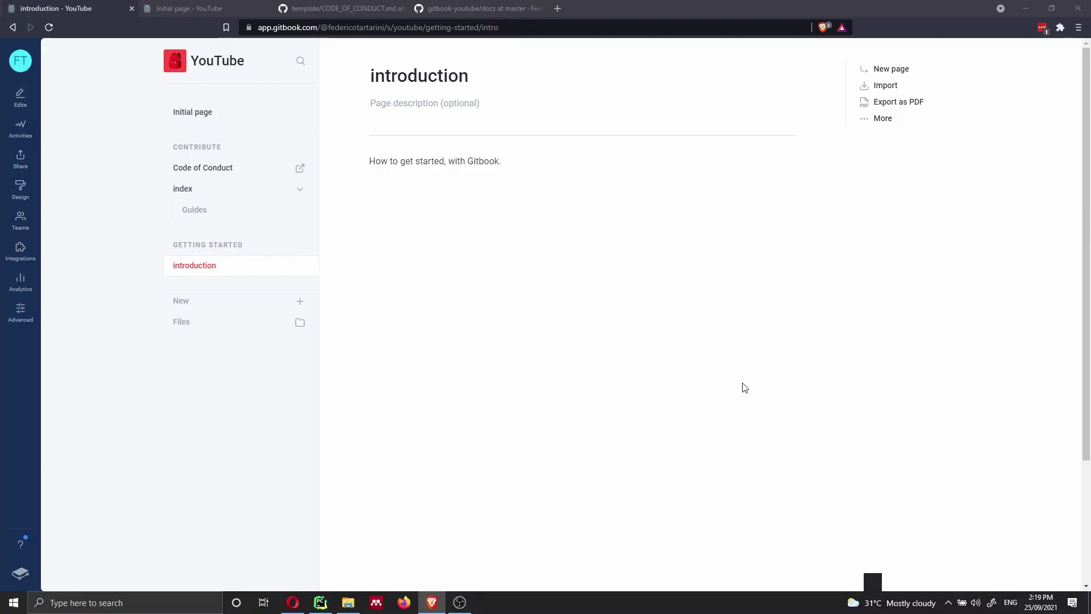
left_click(559, 10)
type("uns")
key("Return")
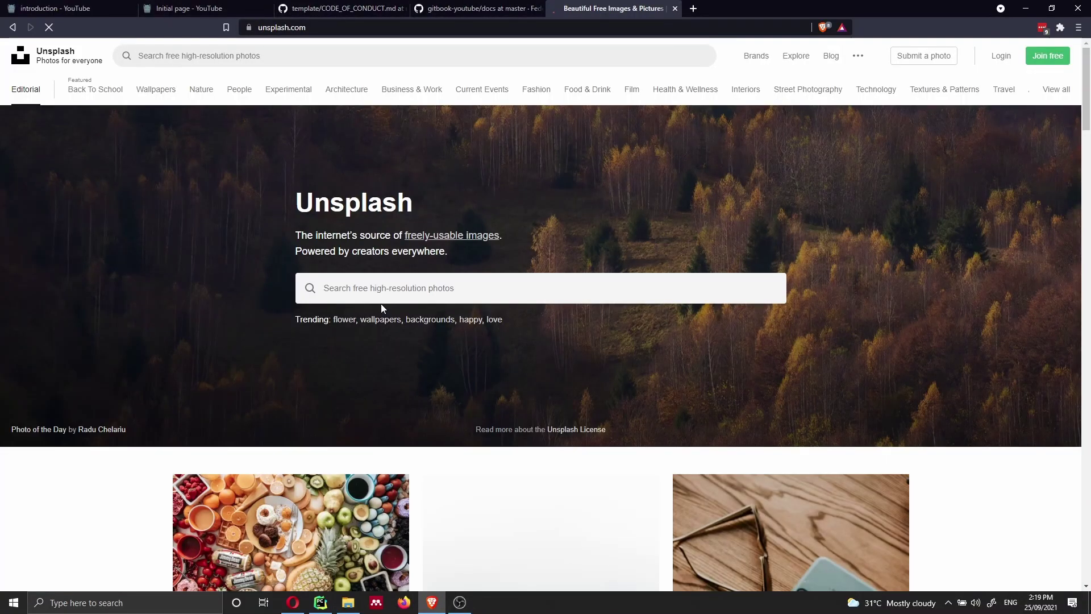
Step: Download the sponsored food photo from Unsplash to the Downloads folder as a JPEG named imag
scroll(381, 303, "down", 3)
mouse_move(386, 424)
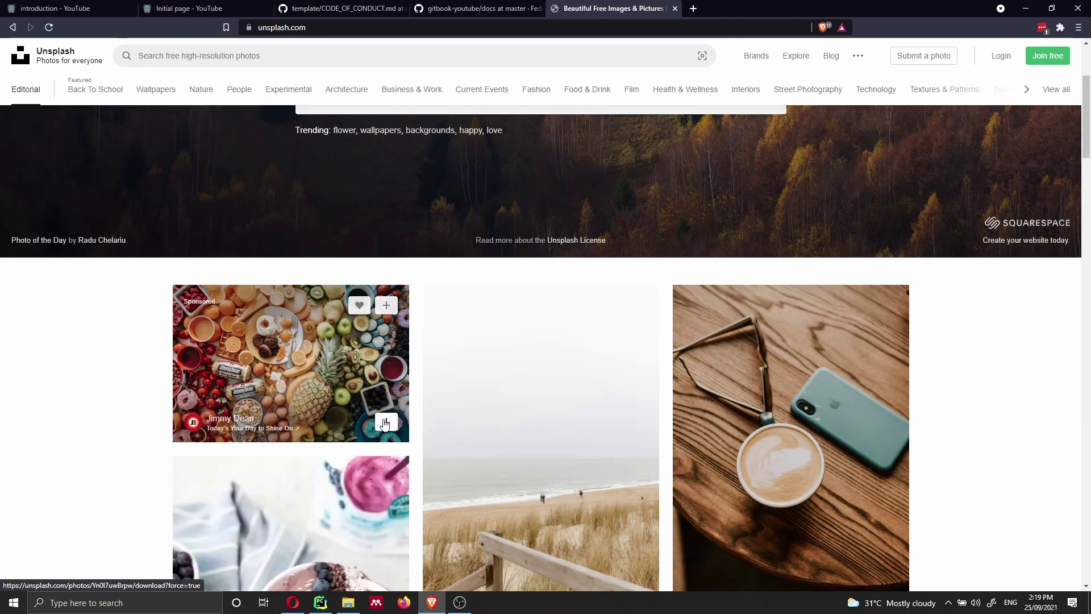
left_click(386, 423)
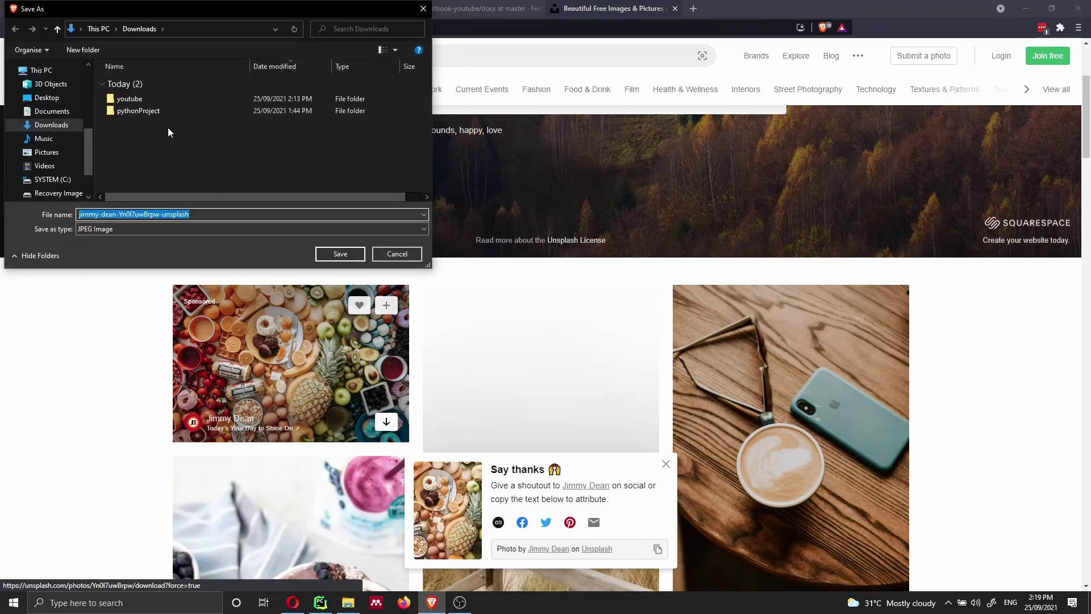
type("imag")
key("Return")
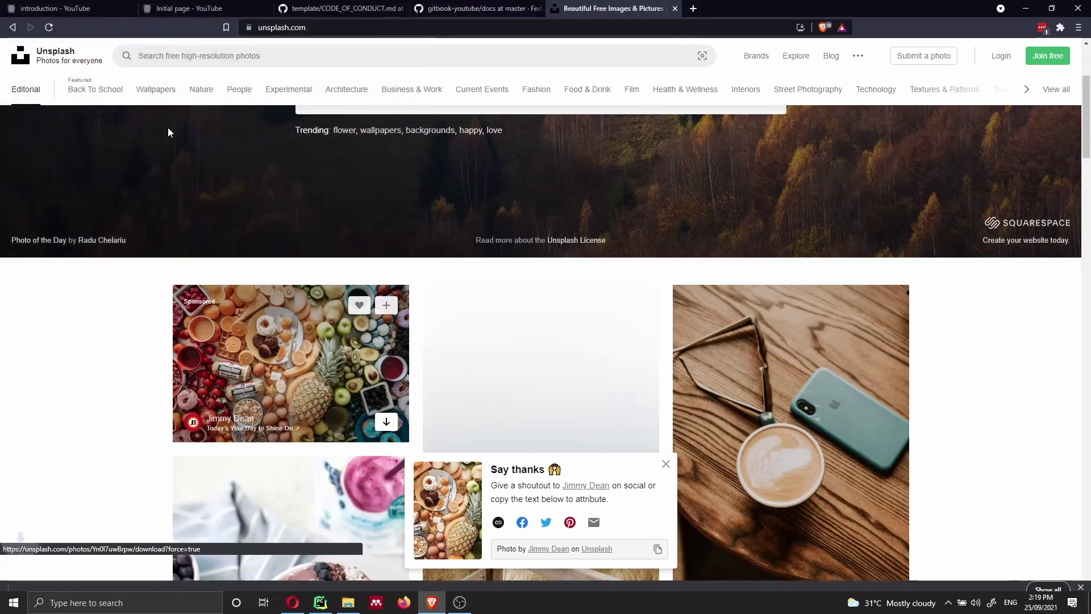
Step: Return to PyCharm and show the project's docs folder in File Explorer
left_click(320, 603)
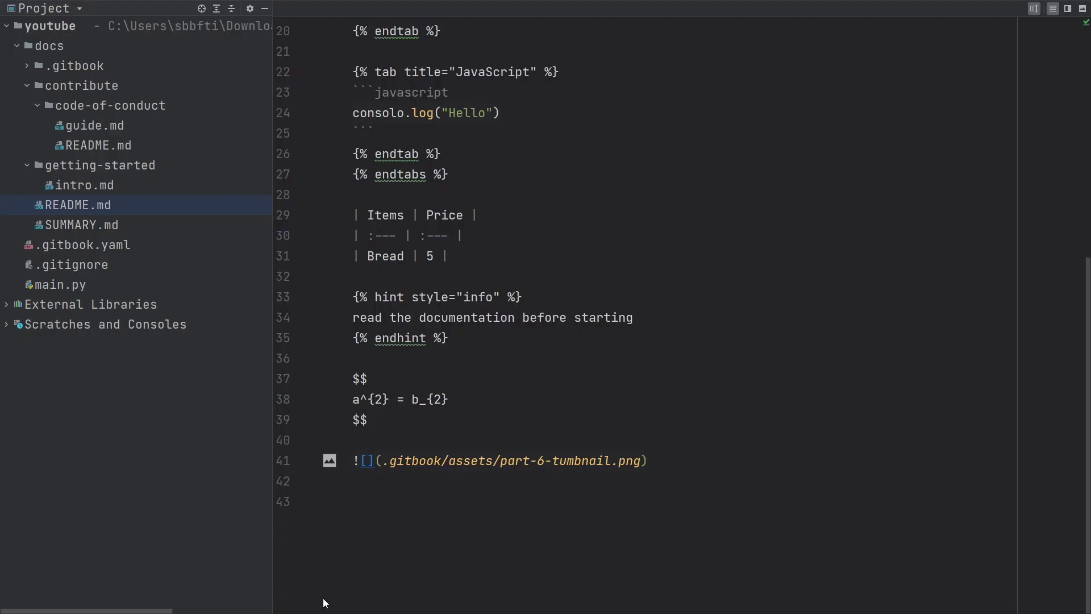
right_click(56, 49)
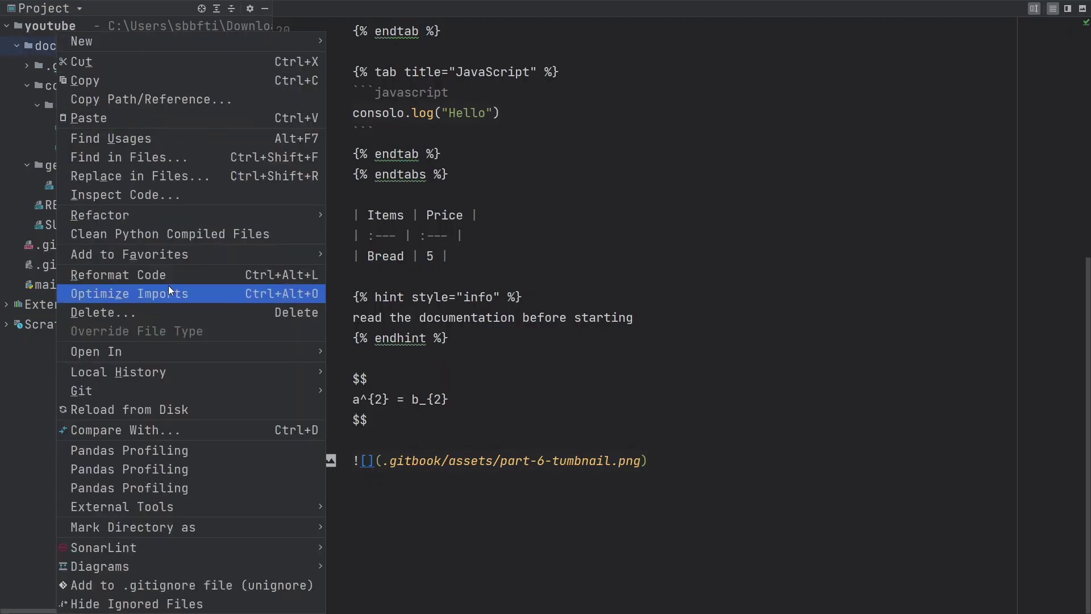
mouse_move(240, 357)
left_click(368, 355)
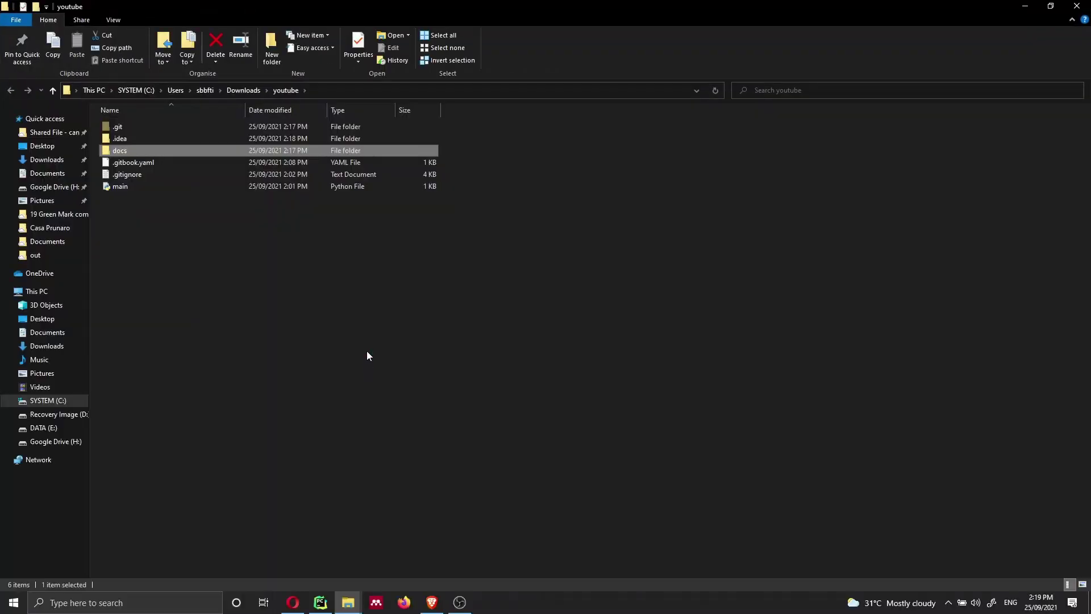
Step: Rename the downloaded imag photo in the Downloads folder as image
left_click(55, 161)
left_click(132, 144)
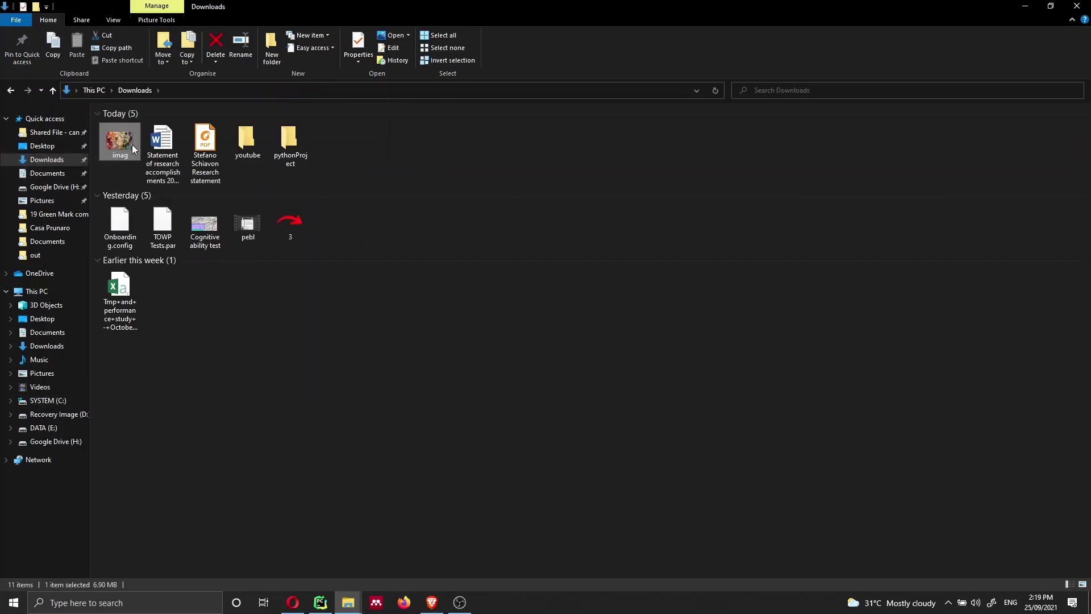
left_click(120, 156)
type("image")
key("Return")
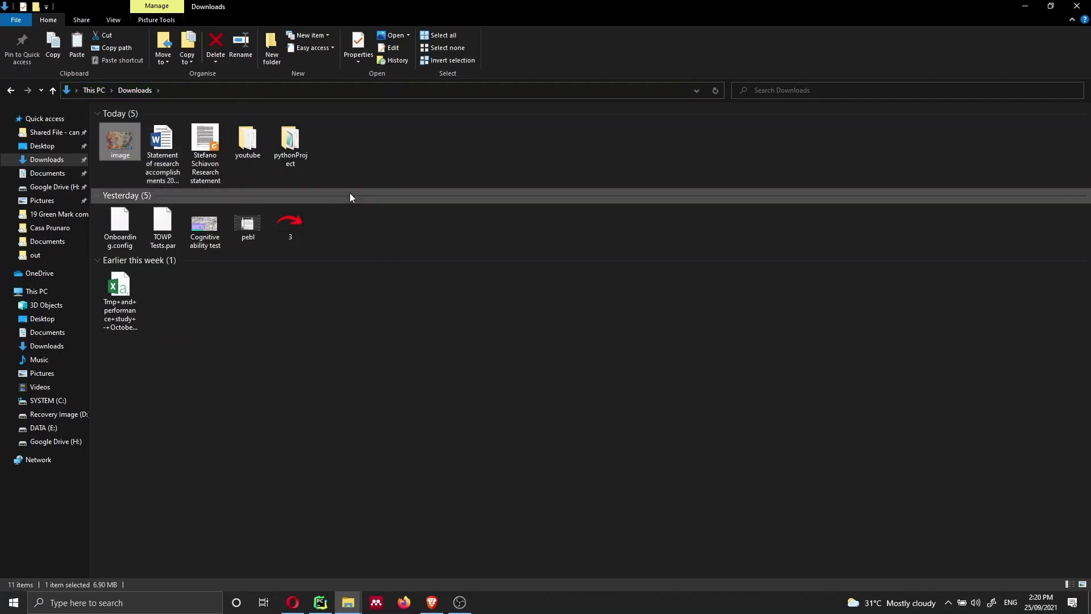
Step: Paste the image file from Downloads into the project's docs/.gitbook/assets folder
left_click(436, 160)
key("alt+Left")
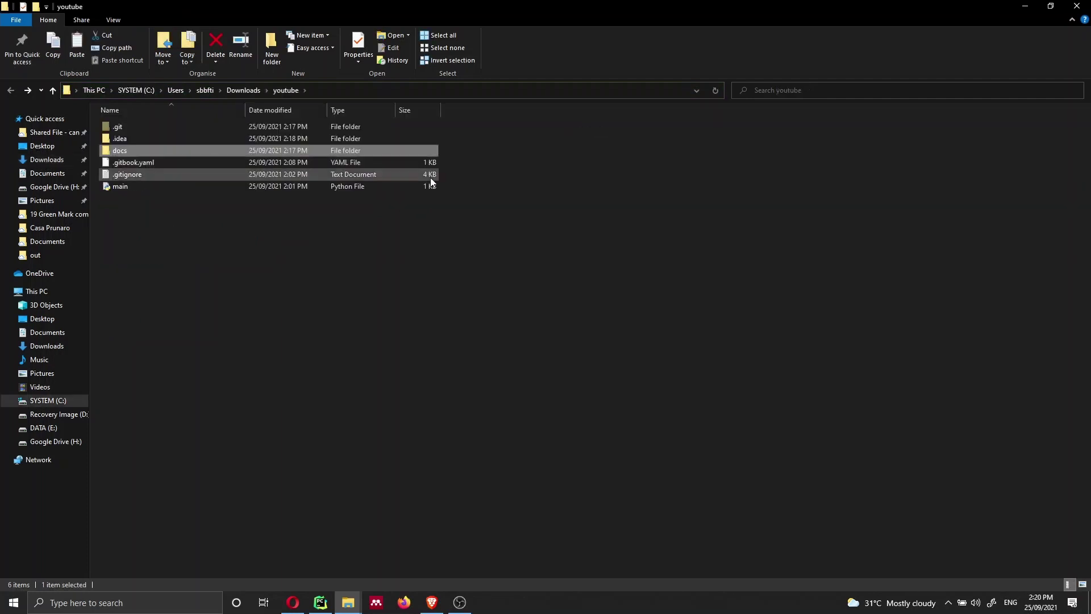
double_click(138, 149)
double_click(129, 126)
double_click(129, 126)
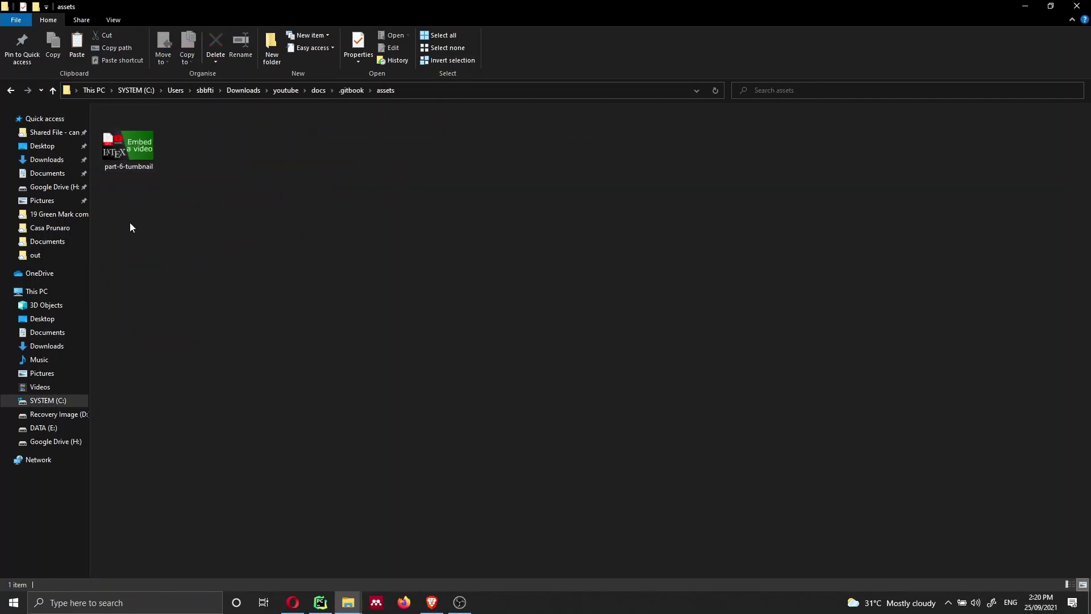
key("ctrl+v")
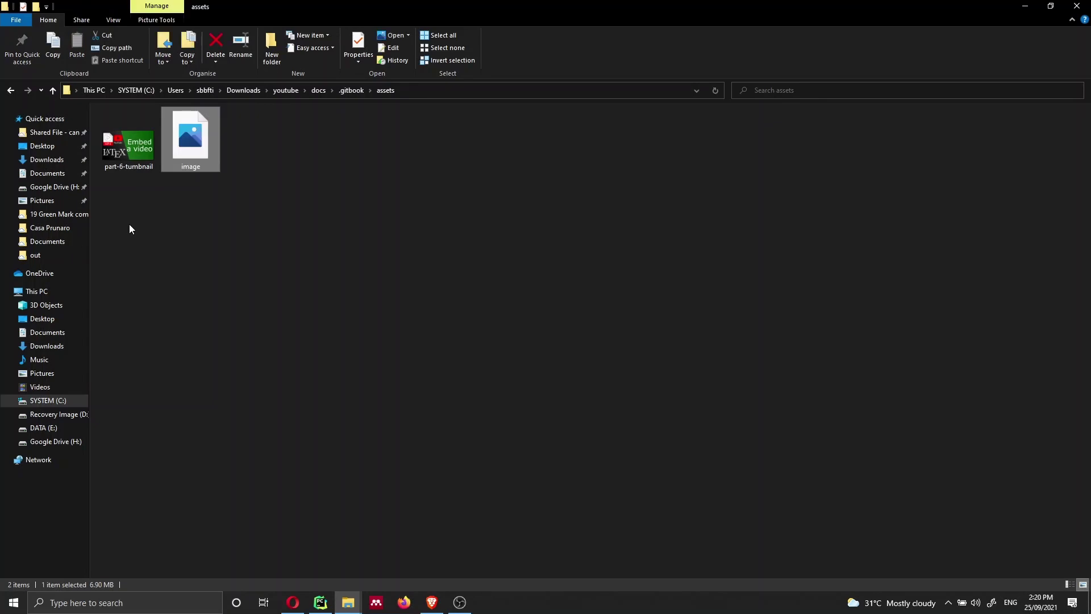
Step: Using README.md's image link in PyCharm as the model, add ![food](.gitbook/assets/image.jpg) after a blank line below the sentence in intro.md
key("alt+Tab")
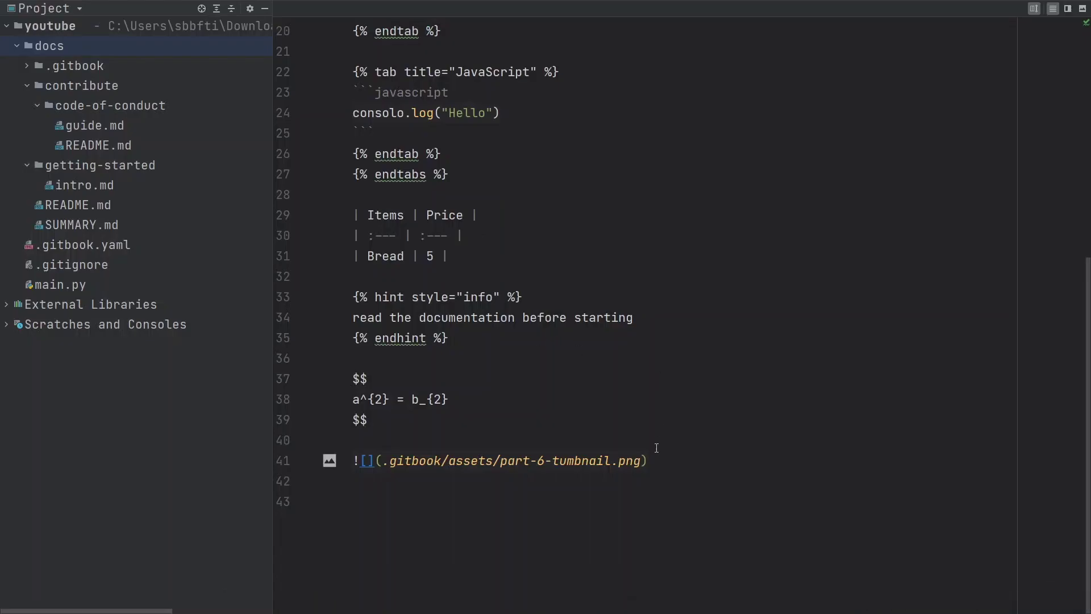
left_click_drag(651, 460, 353, 465)
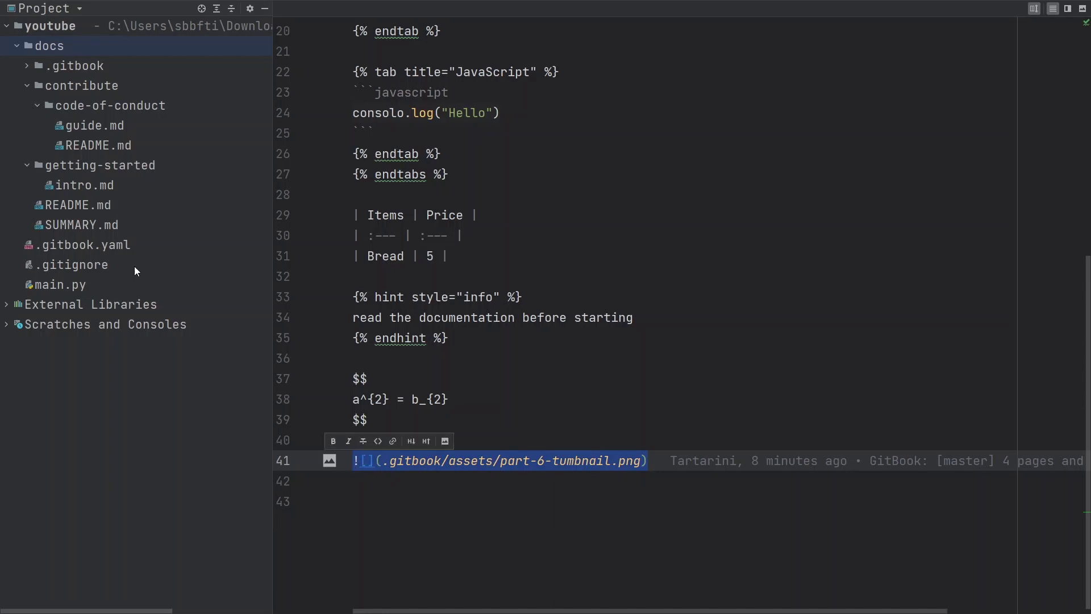
left_click(106, 185)
left_click(106, 185)
left_click(646, 69)
key("Return")
key("Return")
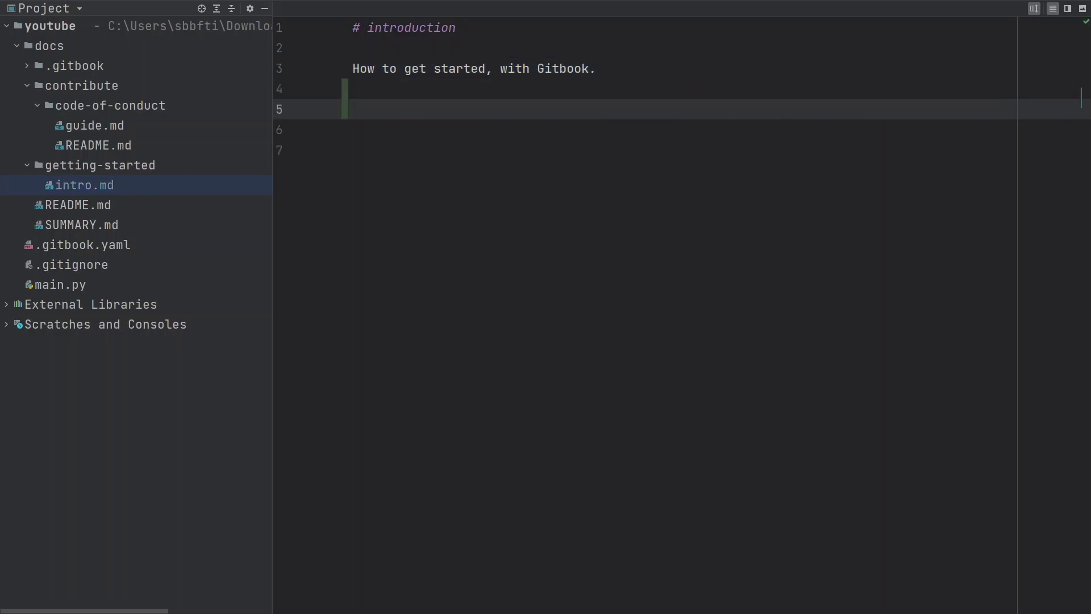
type("![](../.gitbook/assets/image.jpg")
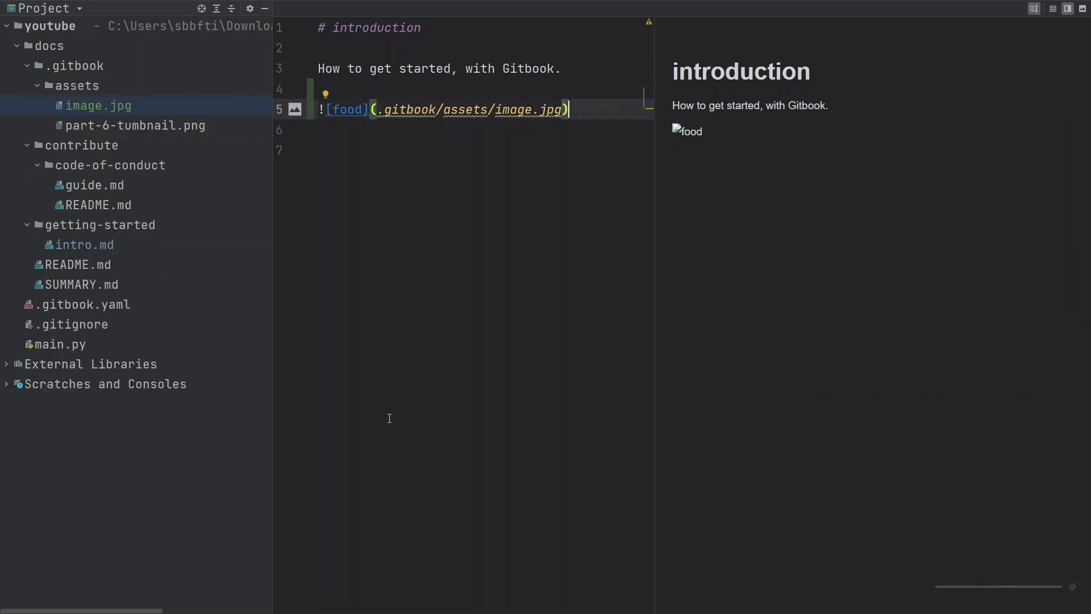
Step: Switch to the browser and reload the introduction page of the YouTube space in GitBook
key("alt+Tab")
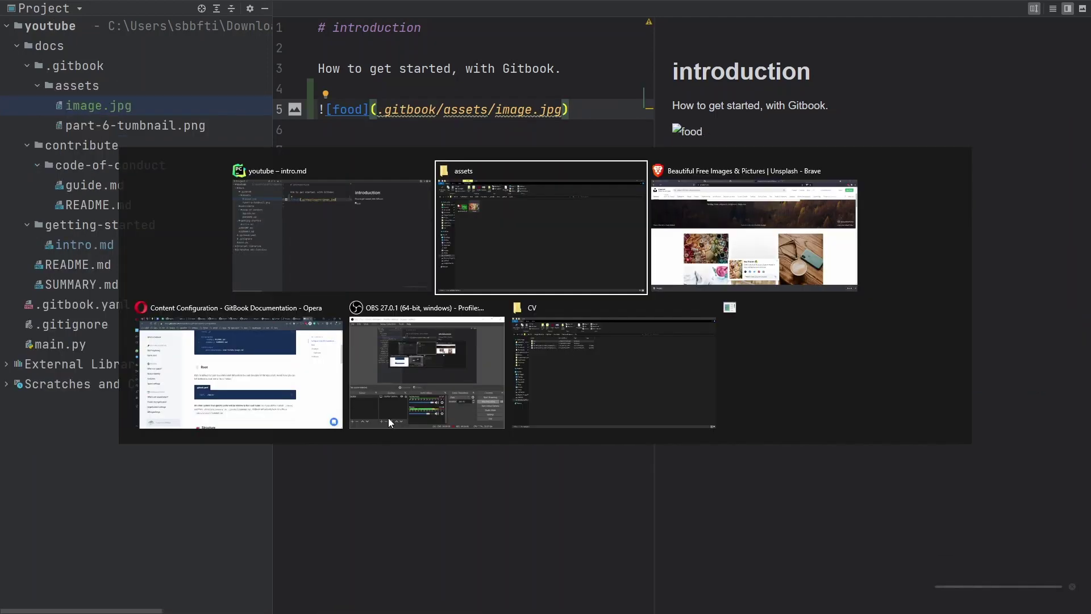
key("alt+Tab")
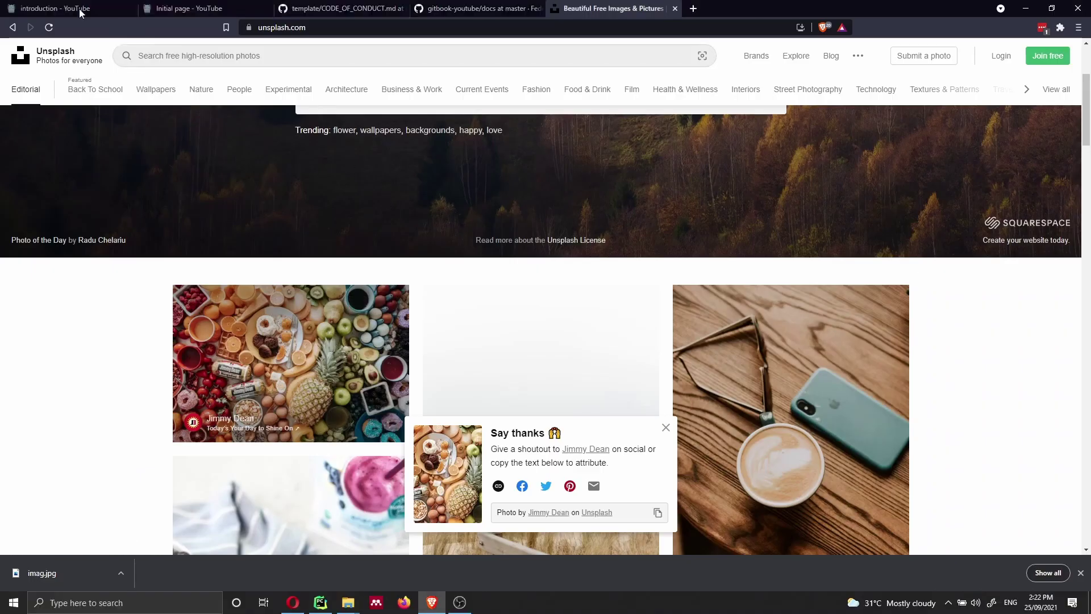
left_click(80, 11)
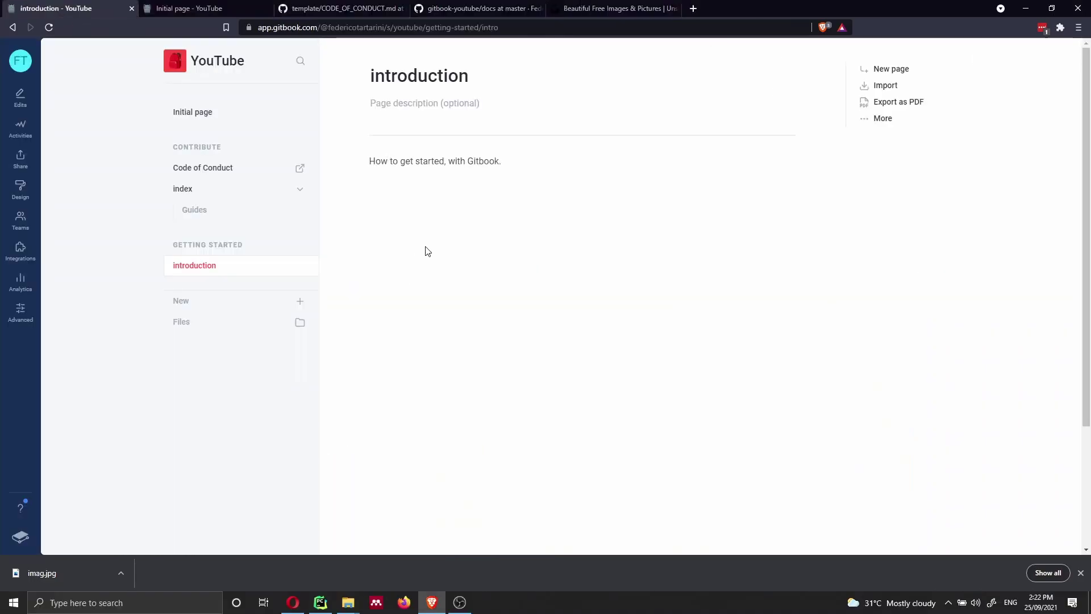
left_click(53, 27)
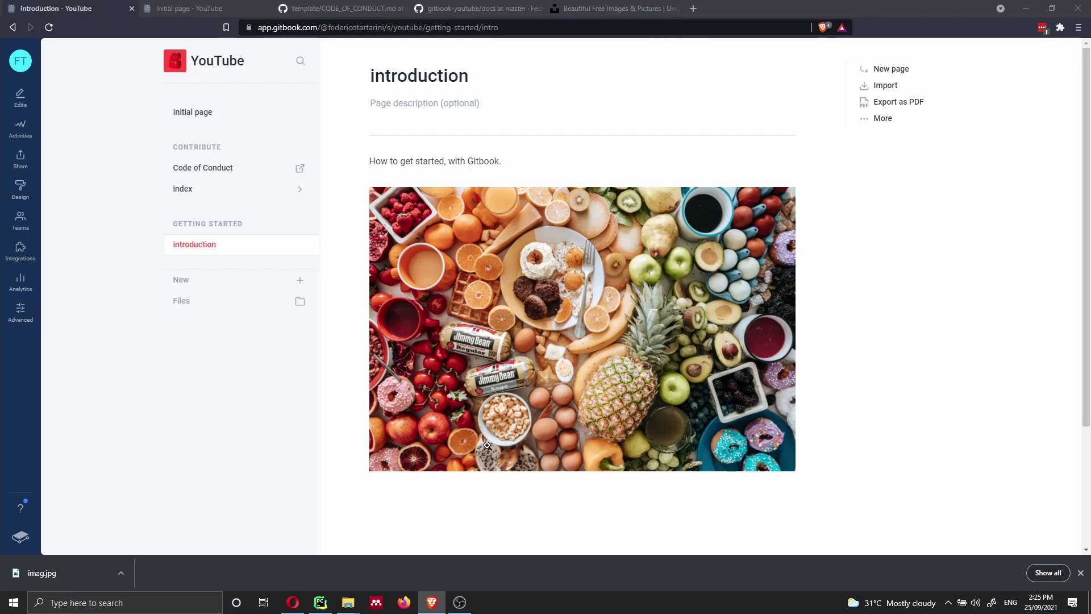
type("https://youtu.be/-MdyiRH6OAc")
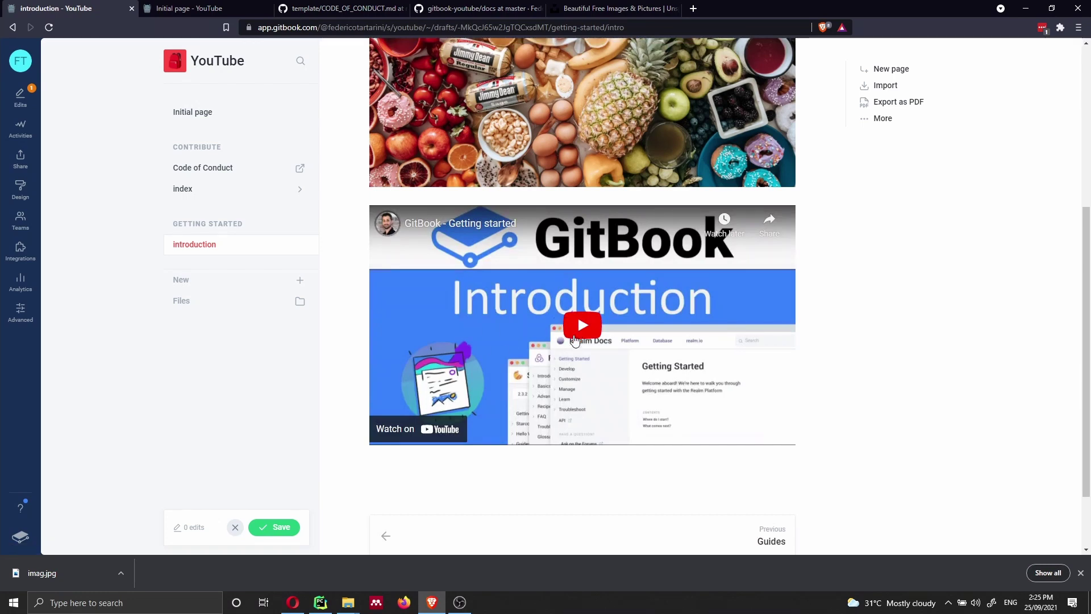
left_click(268, 528)
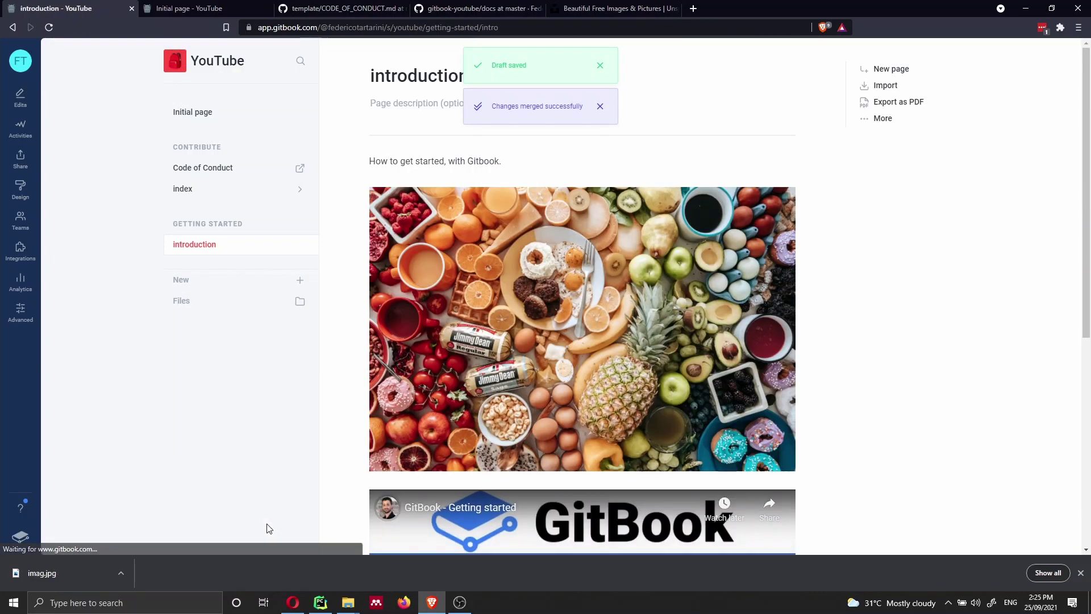
Step: Return to PyCharm and update the project twice, merging incoming changes into the current branch
key("alt+Tab")
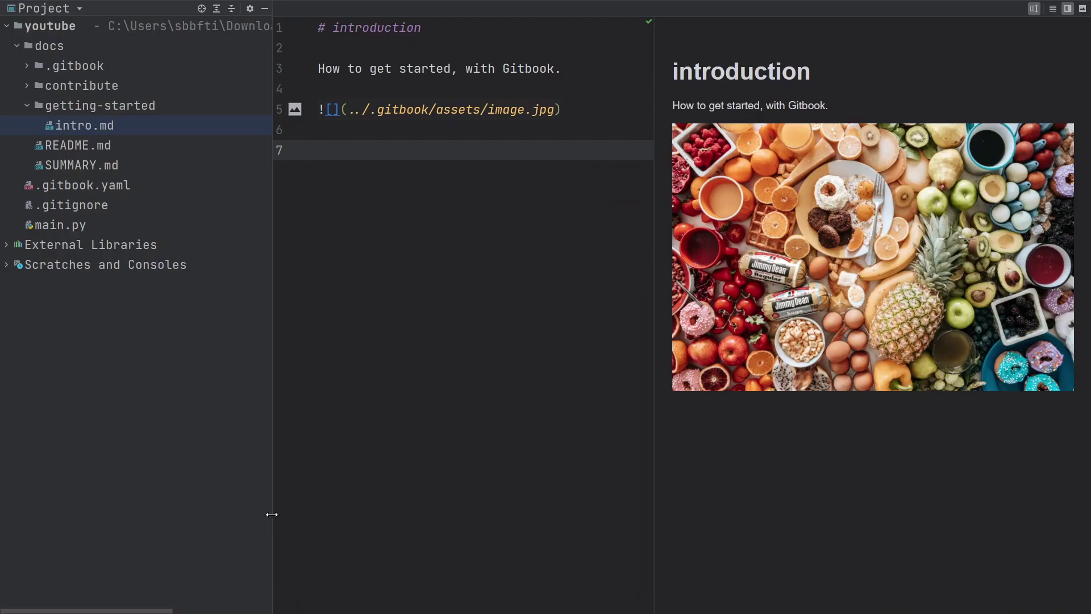
key("ctrl+t")
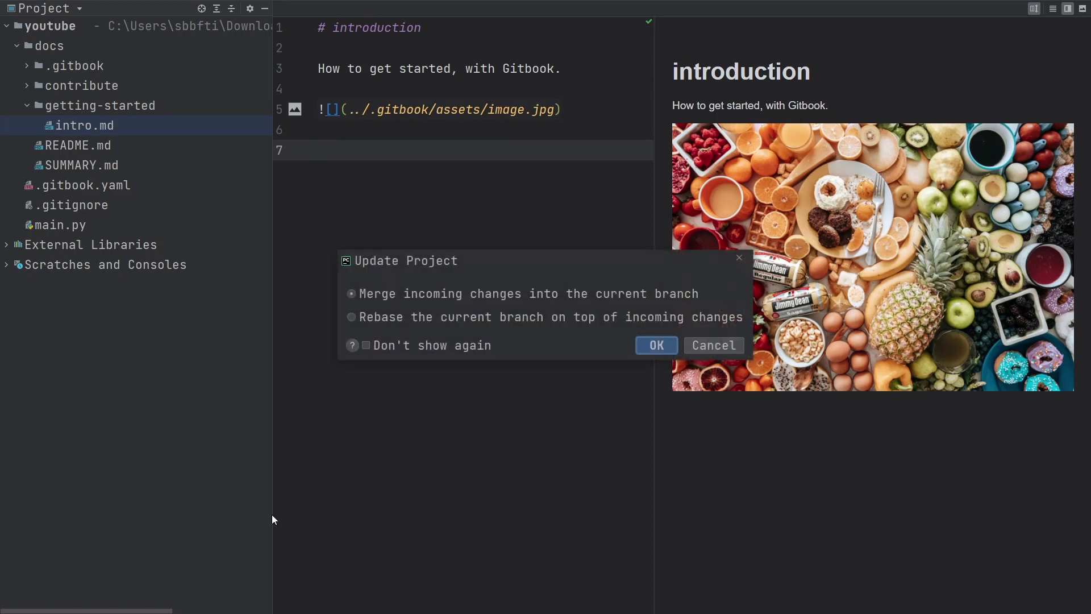
left_click(656, 346)
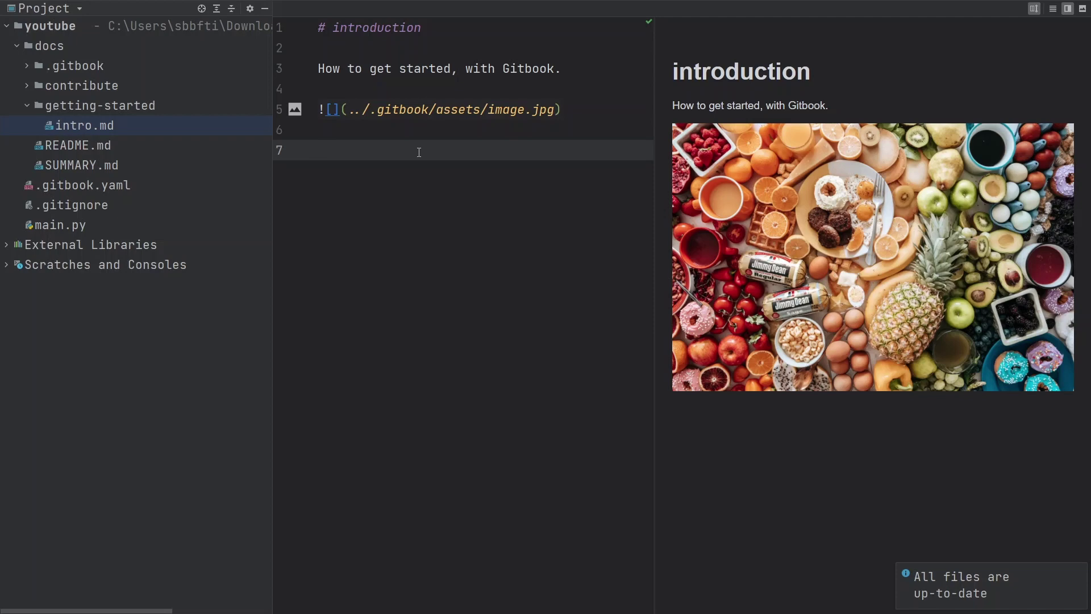
key("ctrl+t")
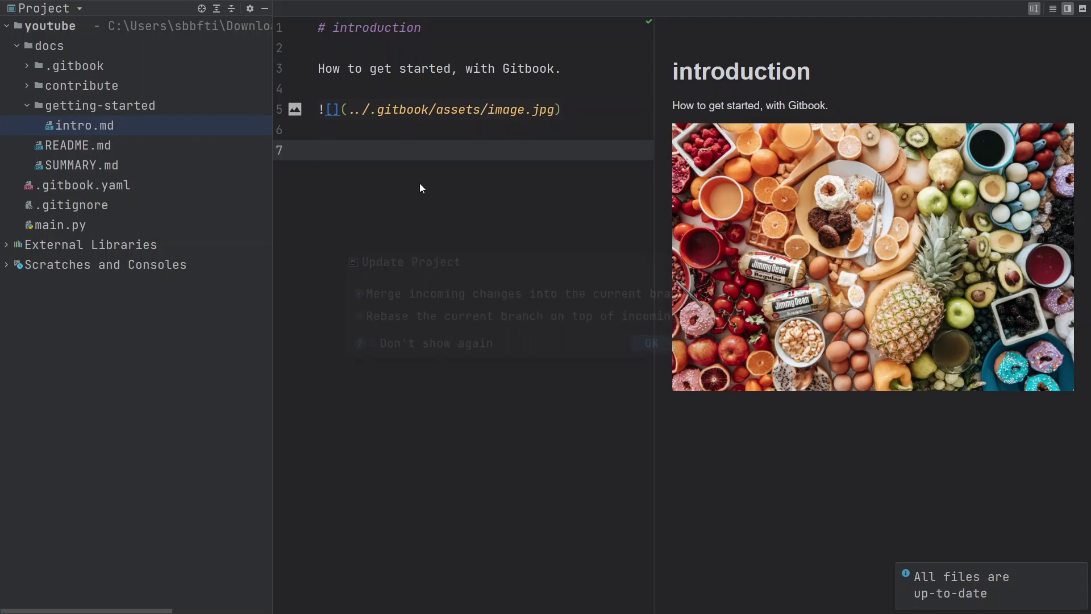
key("Return")
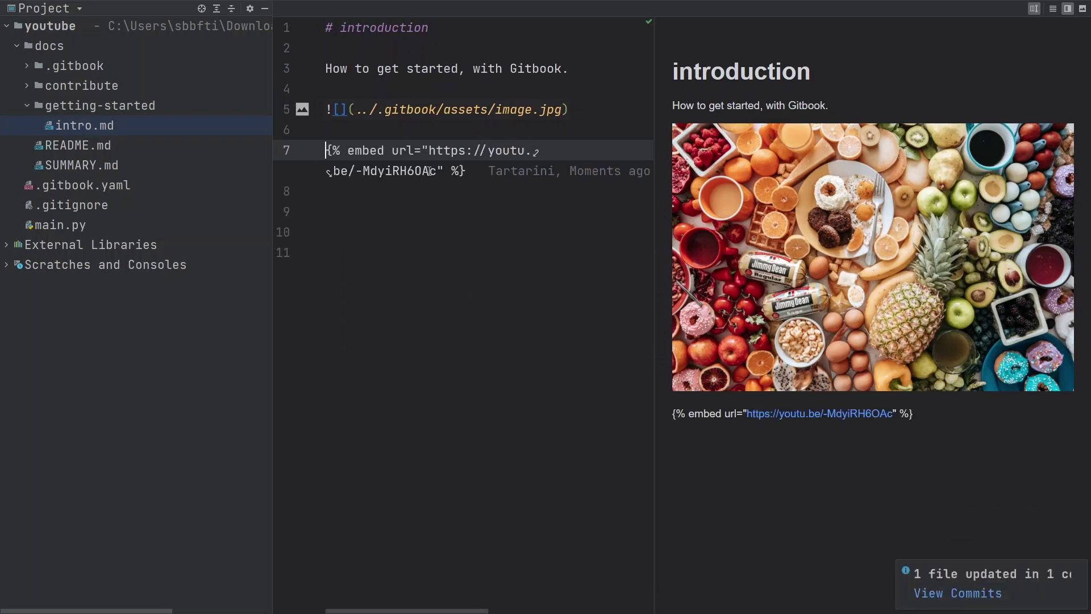
Step: Show intro.md in editor-only view and highlight the embed line's opening delimiter and video URL
left_click(1053, 8)
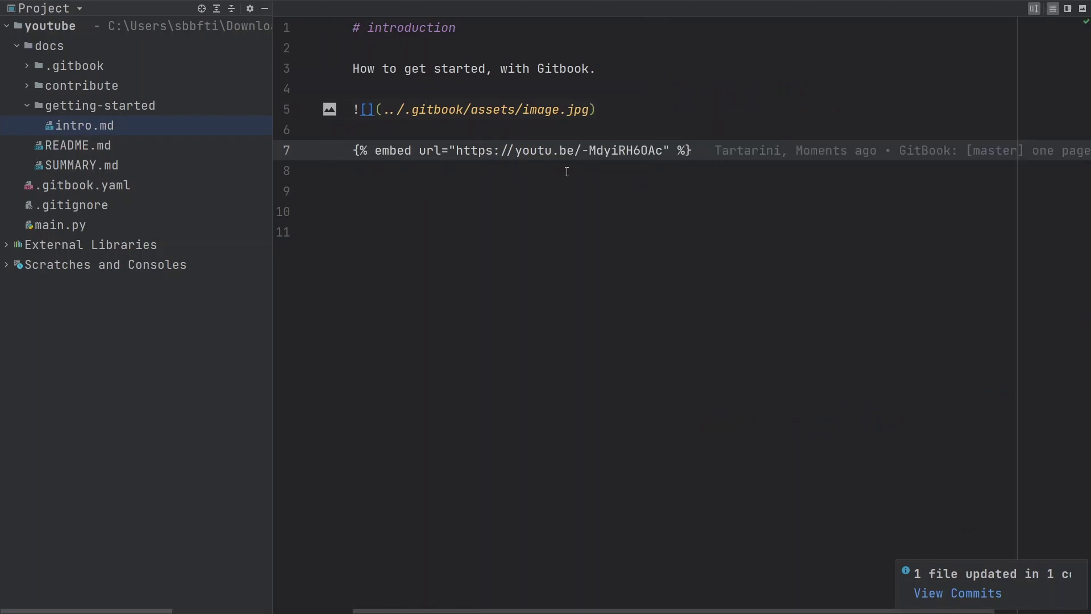
left_click_drag(353, 150, 360, 151)
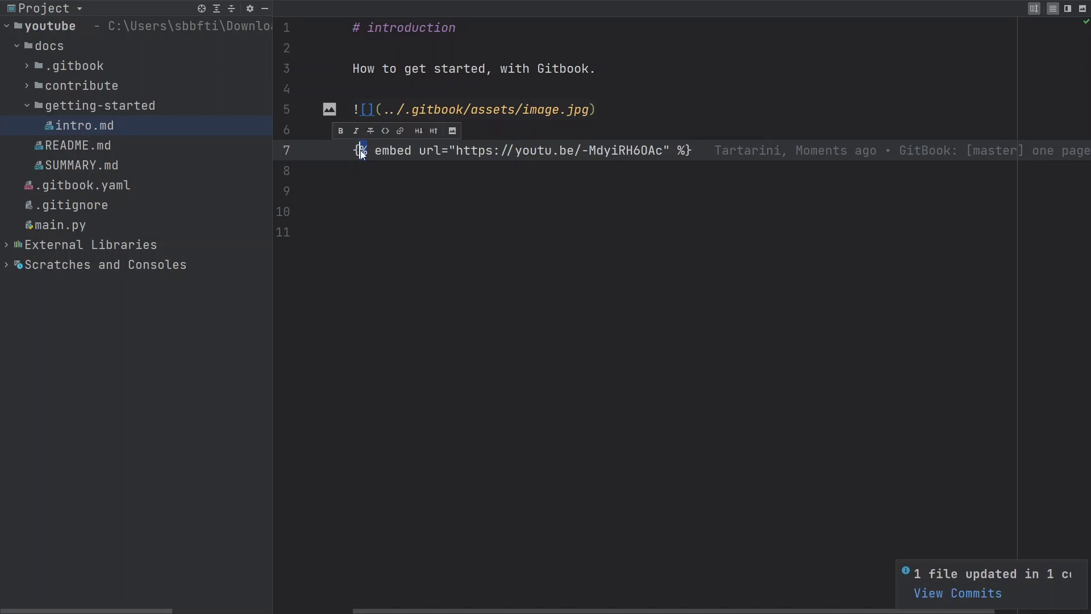
left_click_drag(419, 150, 663, 151)
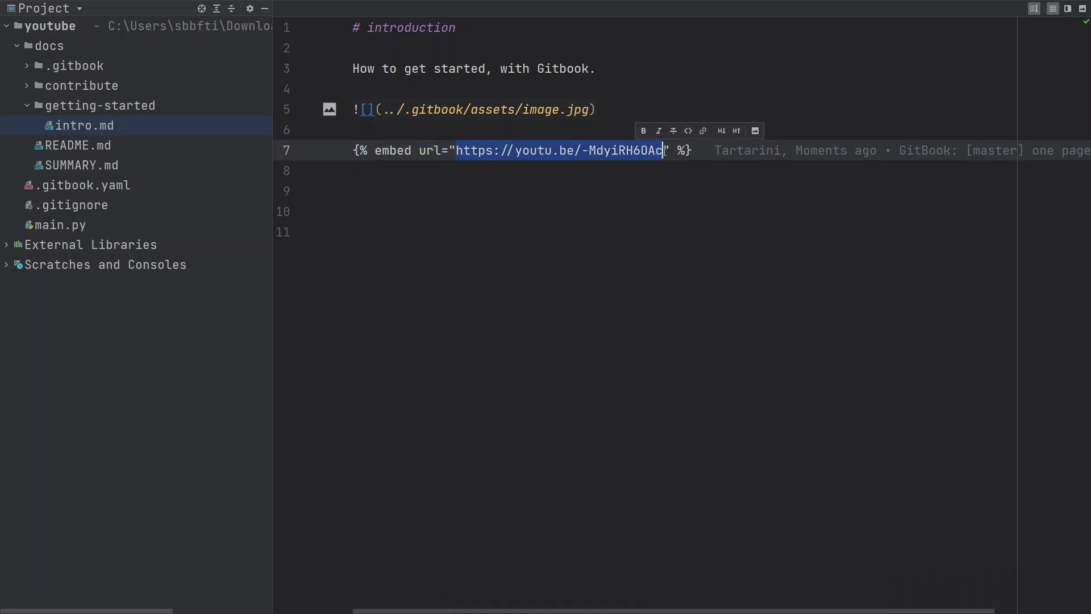